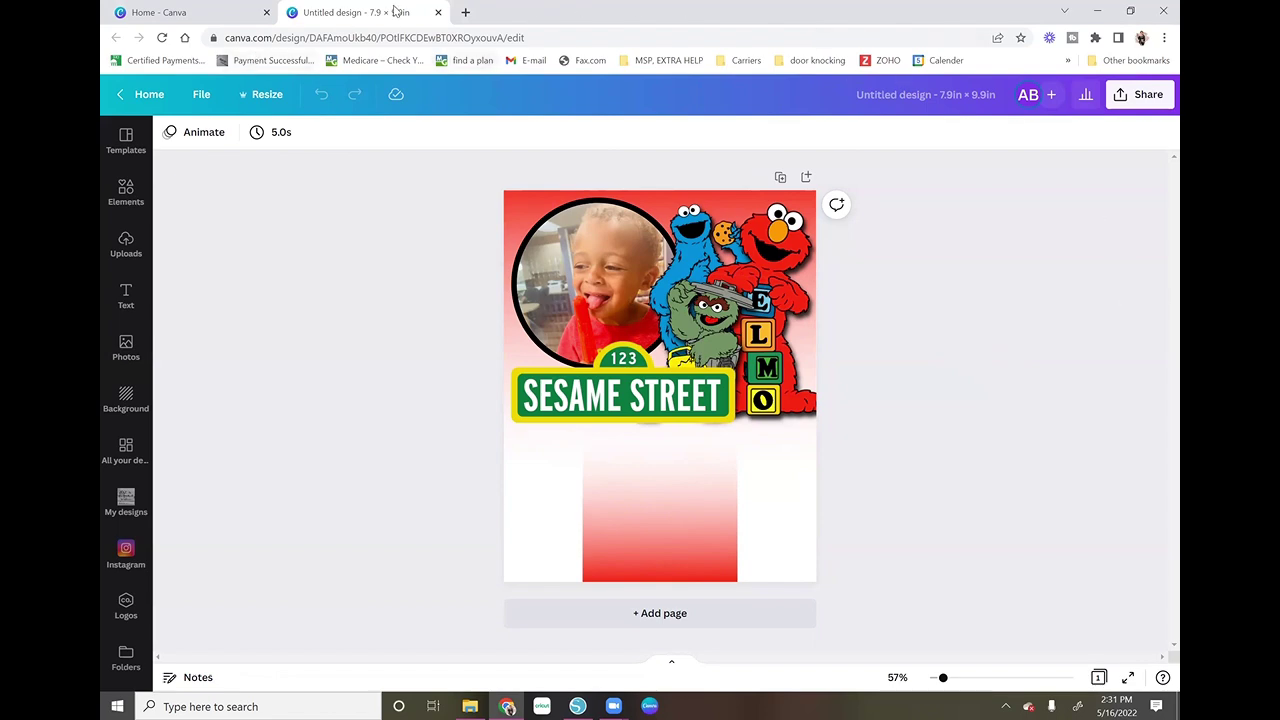
Close the finished Sesame Street design and go to the start of the home page
left_click(438, 12)
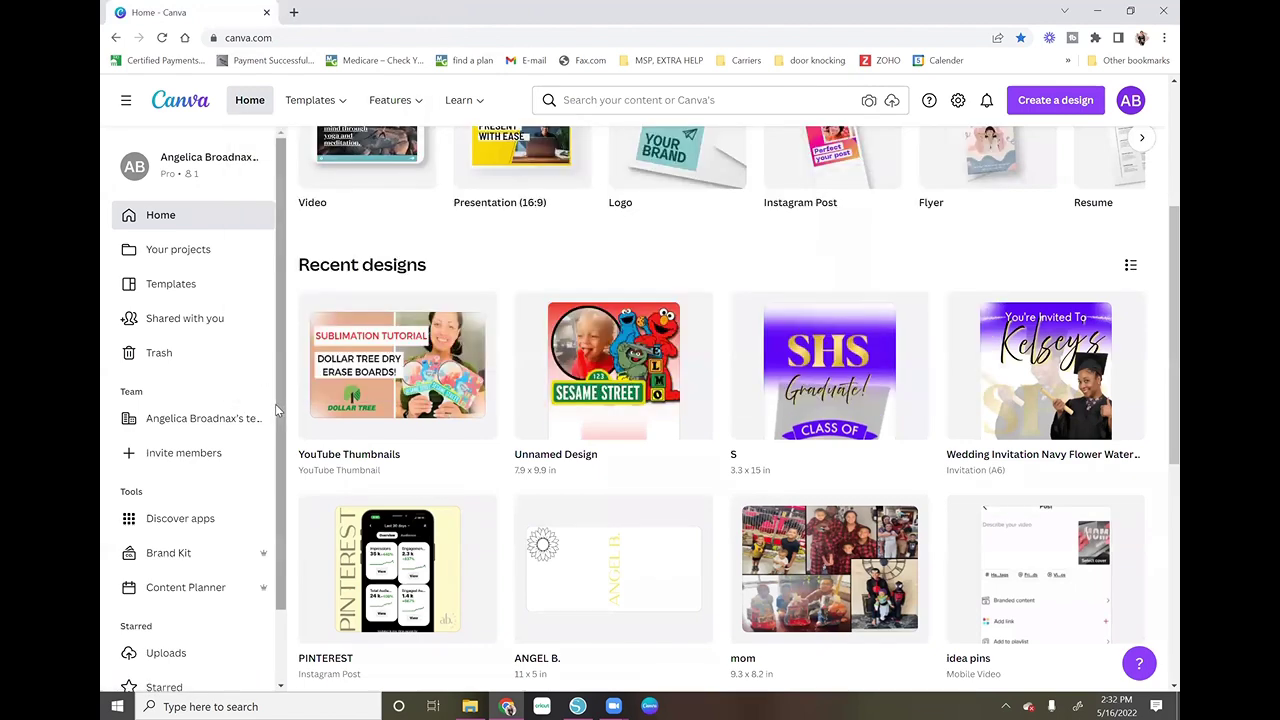
mouse_move(350, 117)
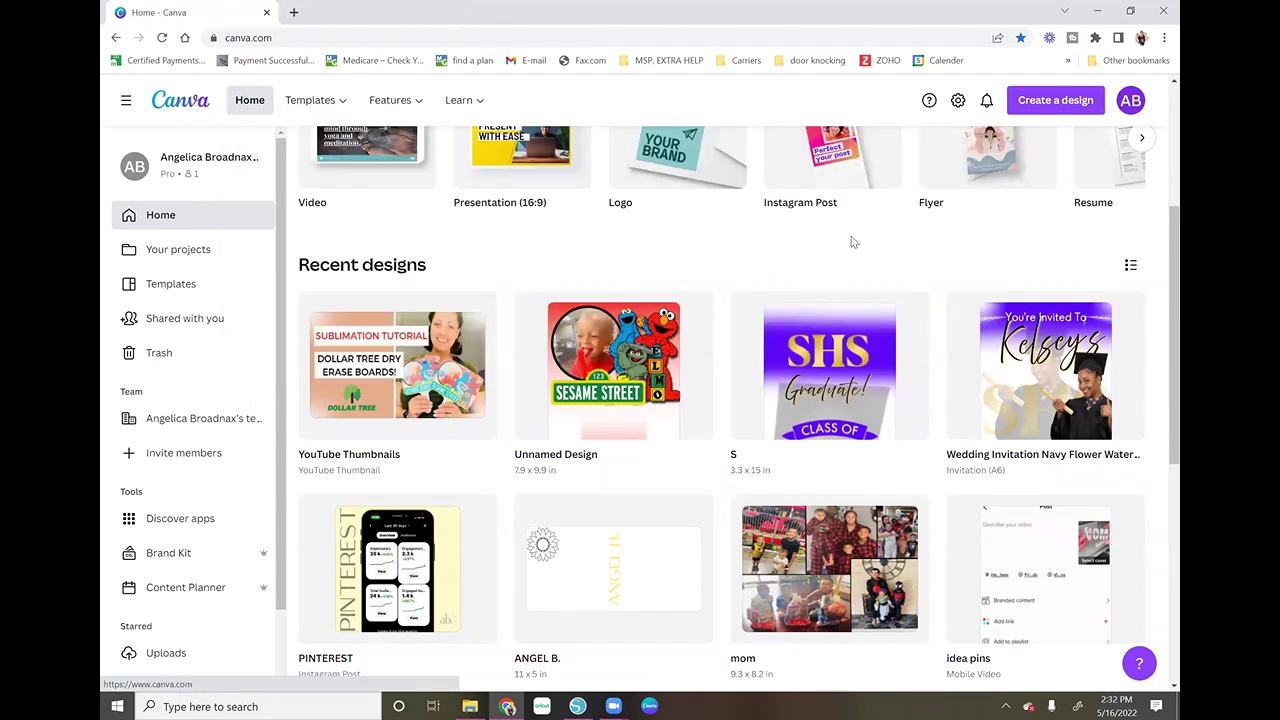
scroll(1158, 165, "up", 3)
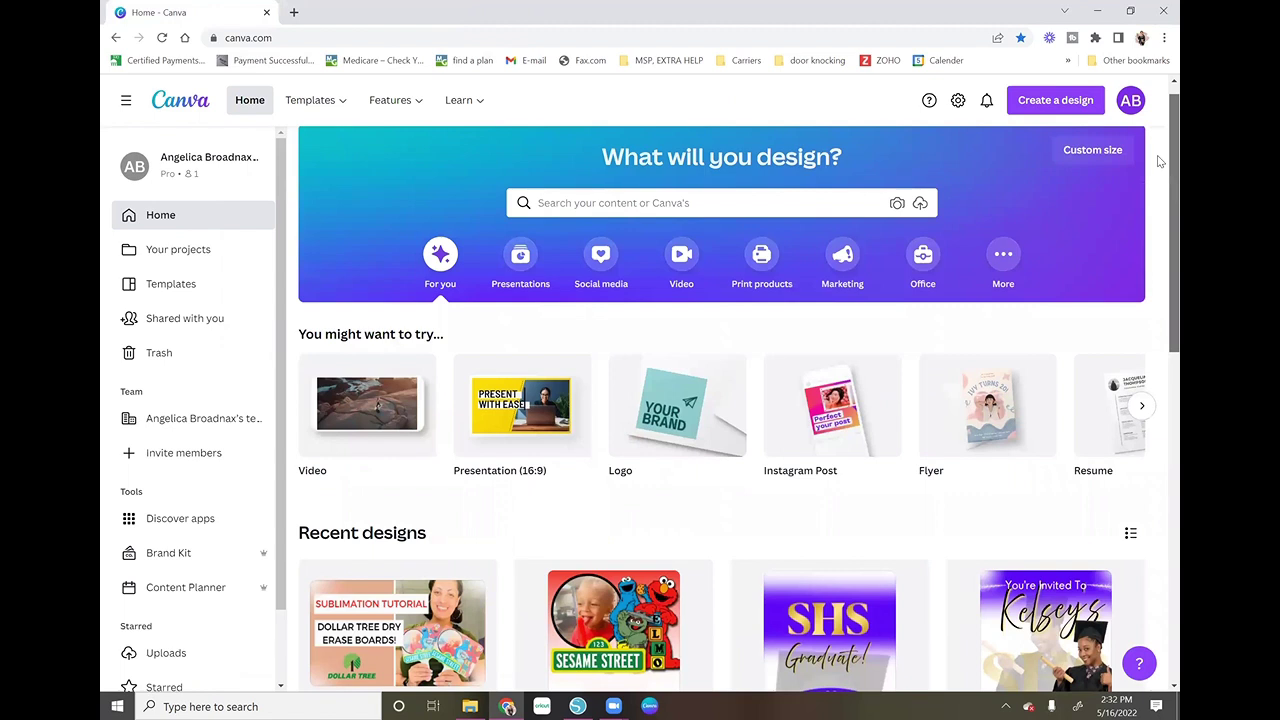
scroll(1158, 130, "up", 1)
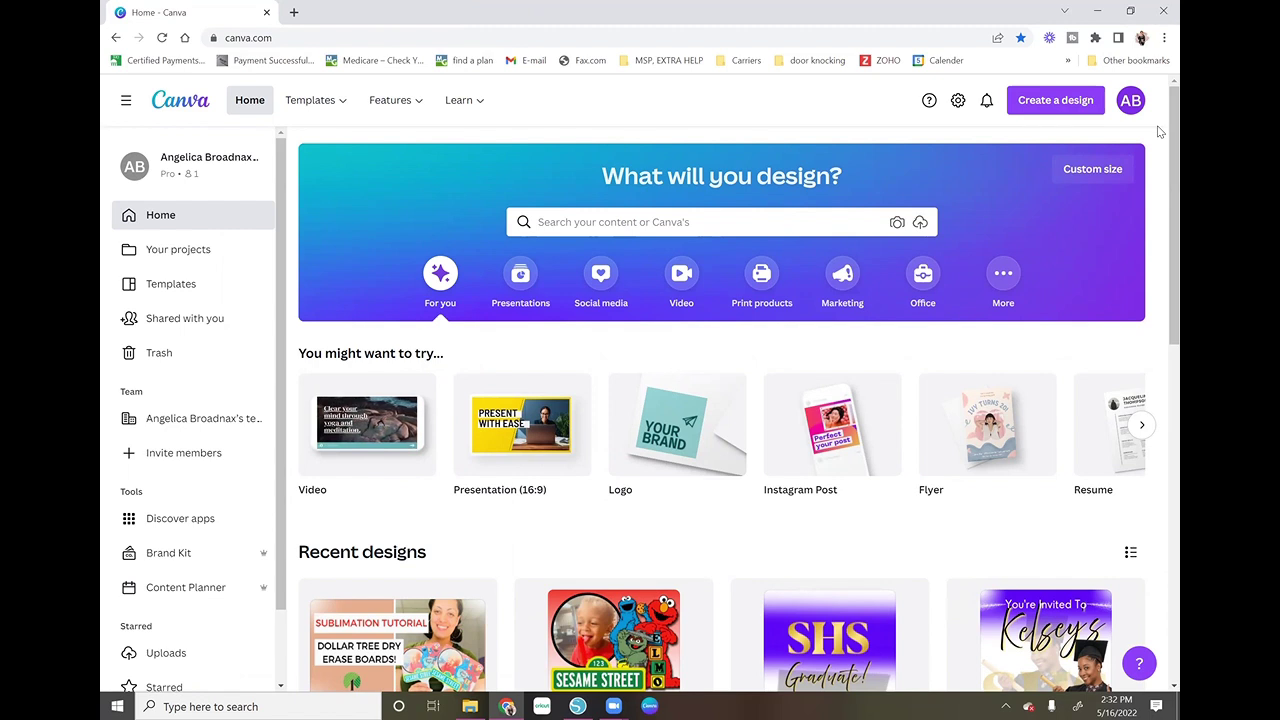
Create a blank custom-size design of 7.9 × 9.9 in, with inches as the unit, and keep it in the browser
left_click(1069, 113)
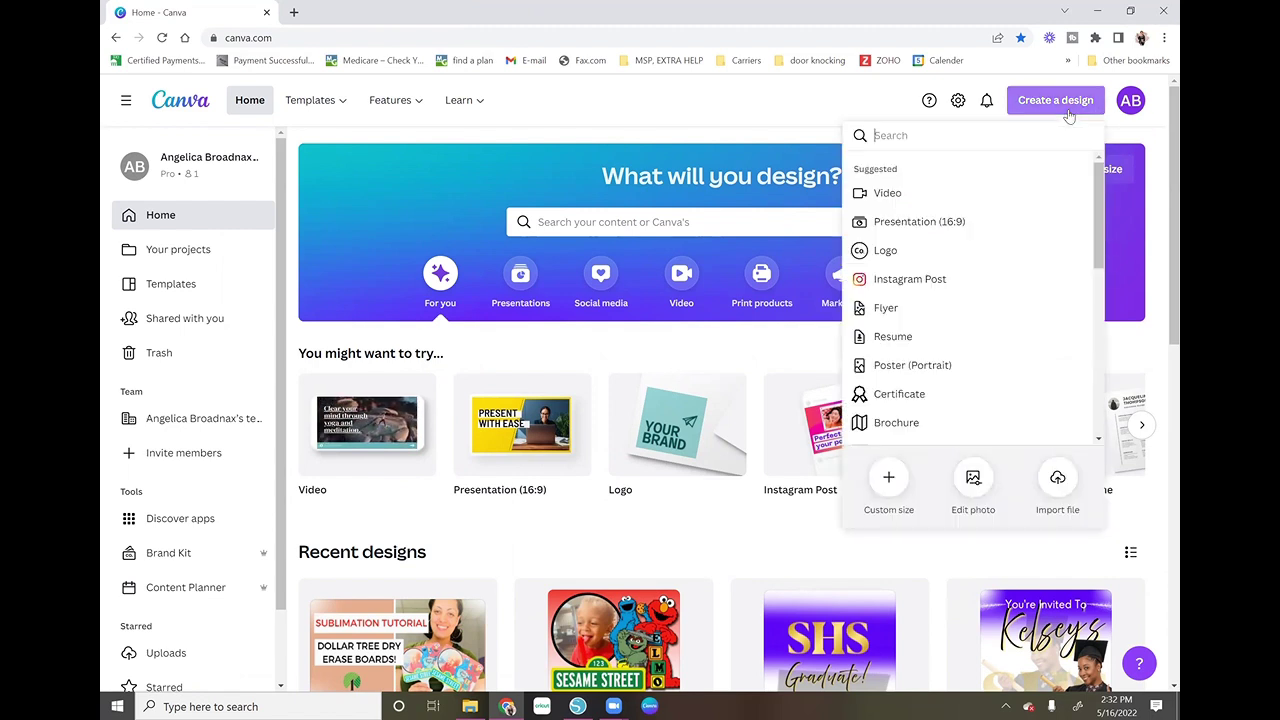
left_click(885, 485)
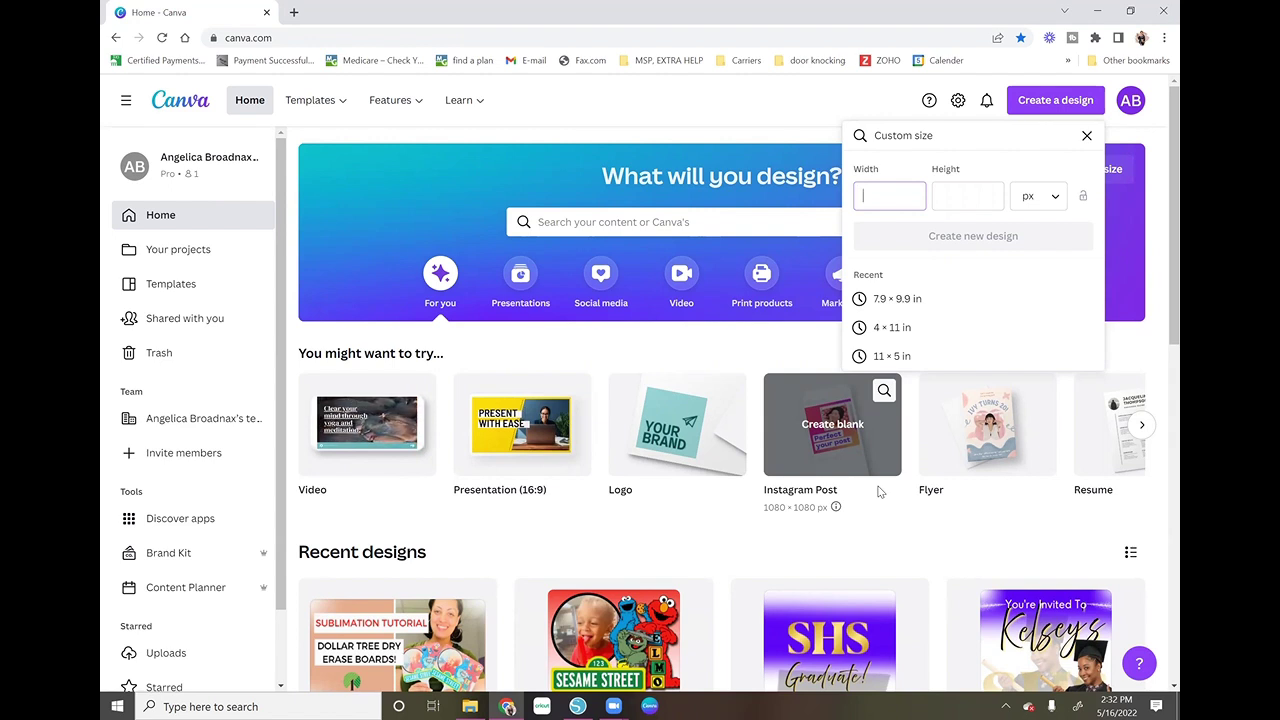
left_click(1054, 198)
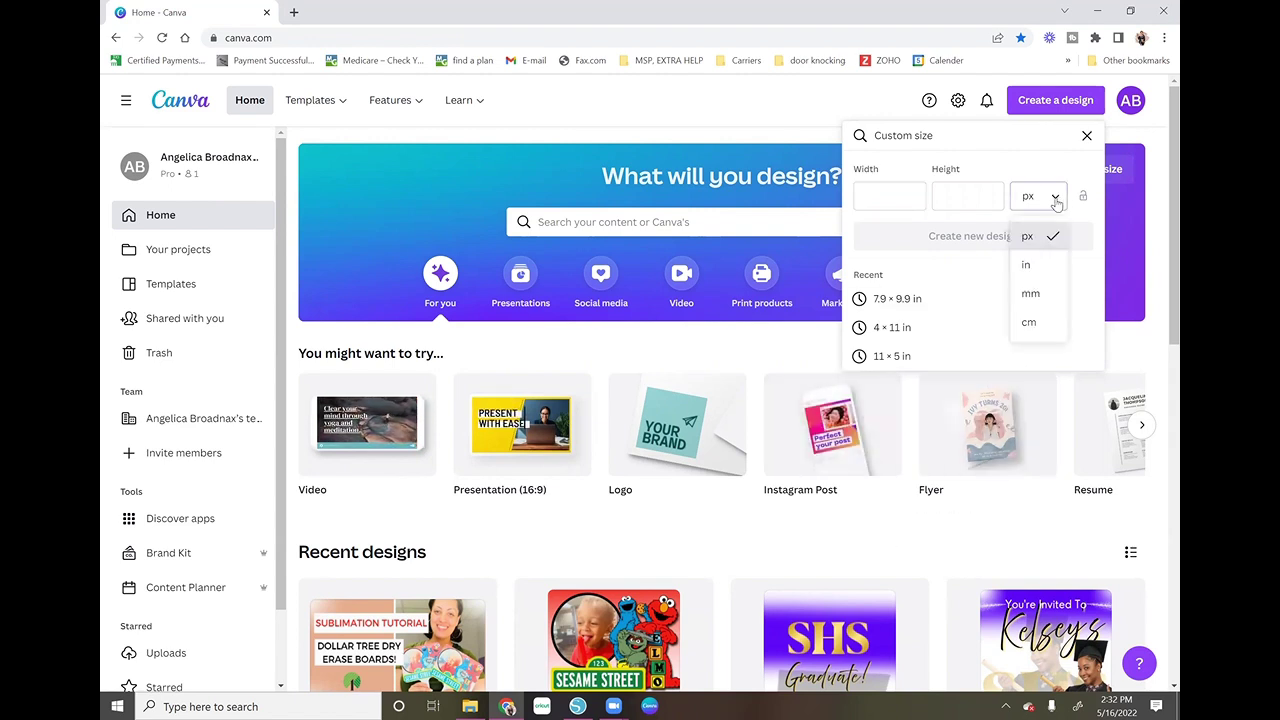
left_click(1040, 266)
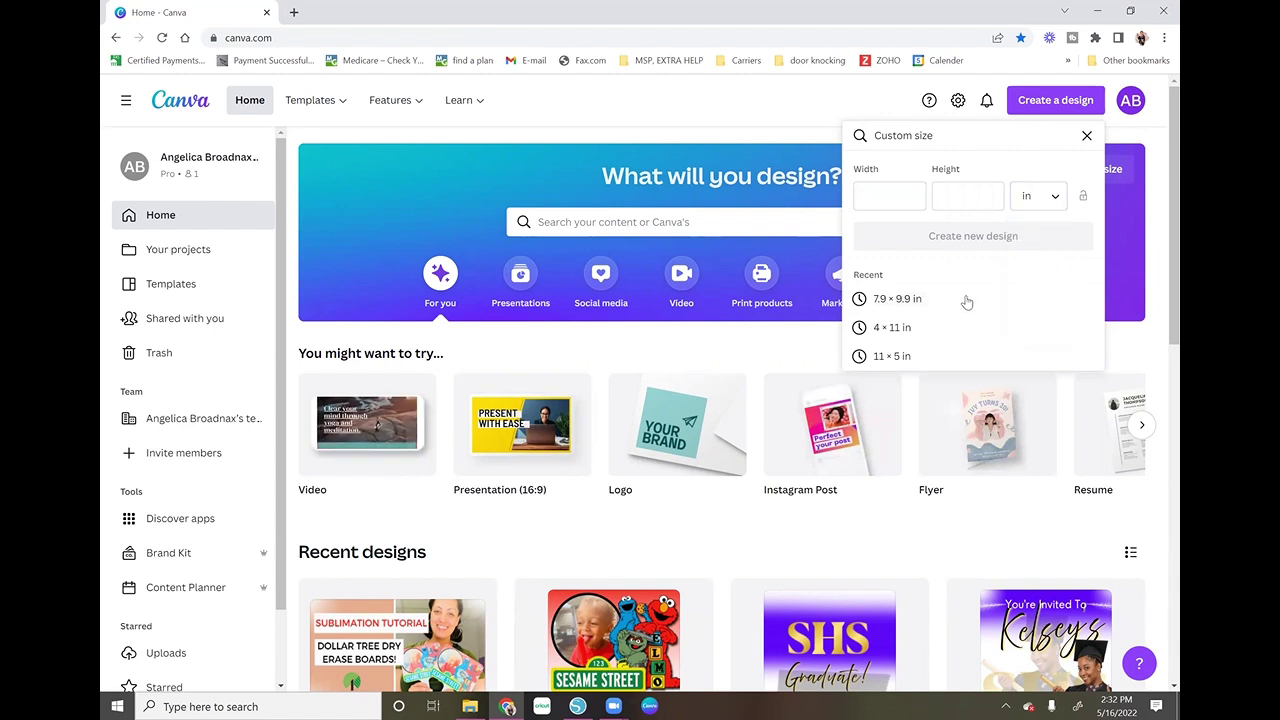
left_click(905, 301)
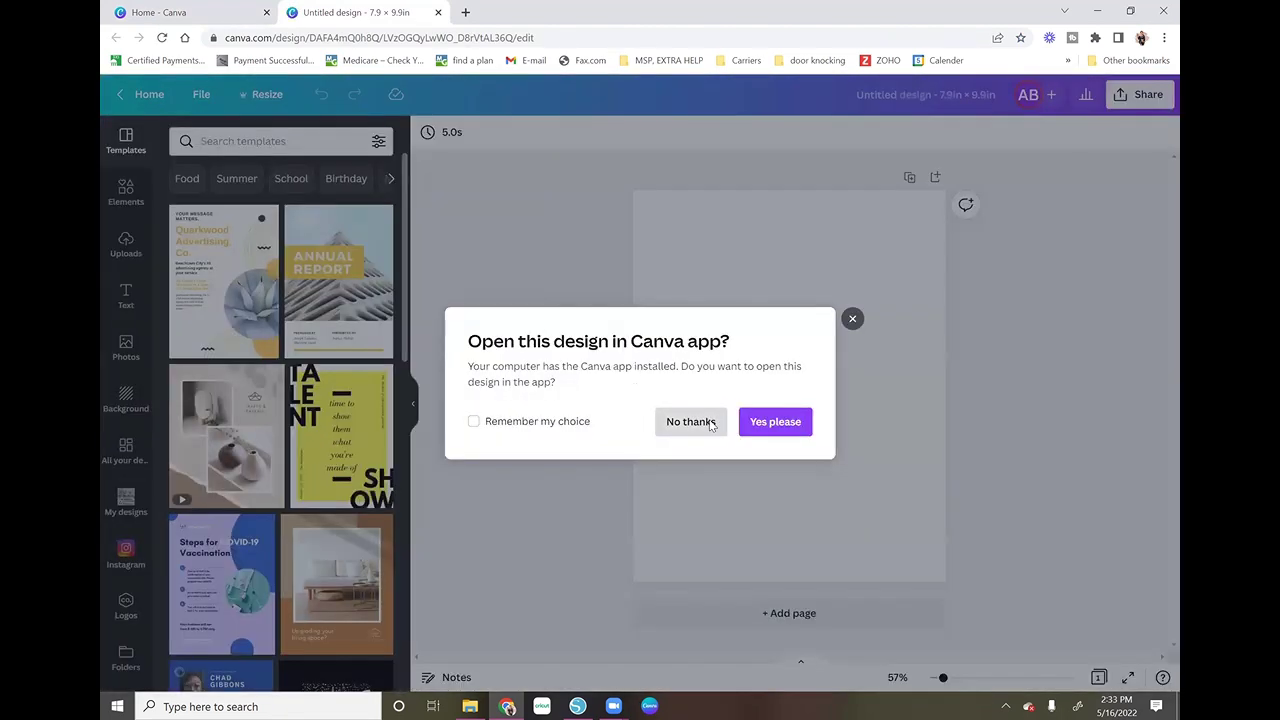
left_click(706, 424)
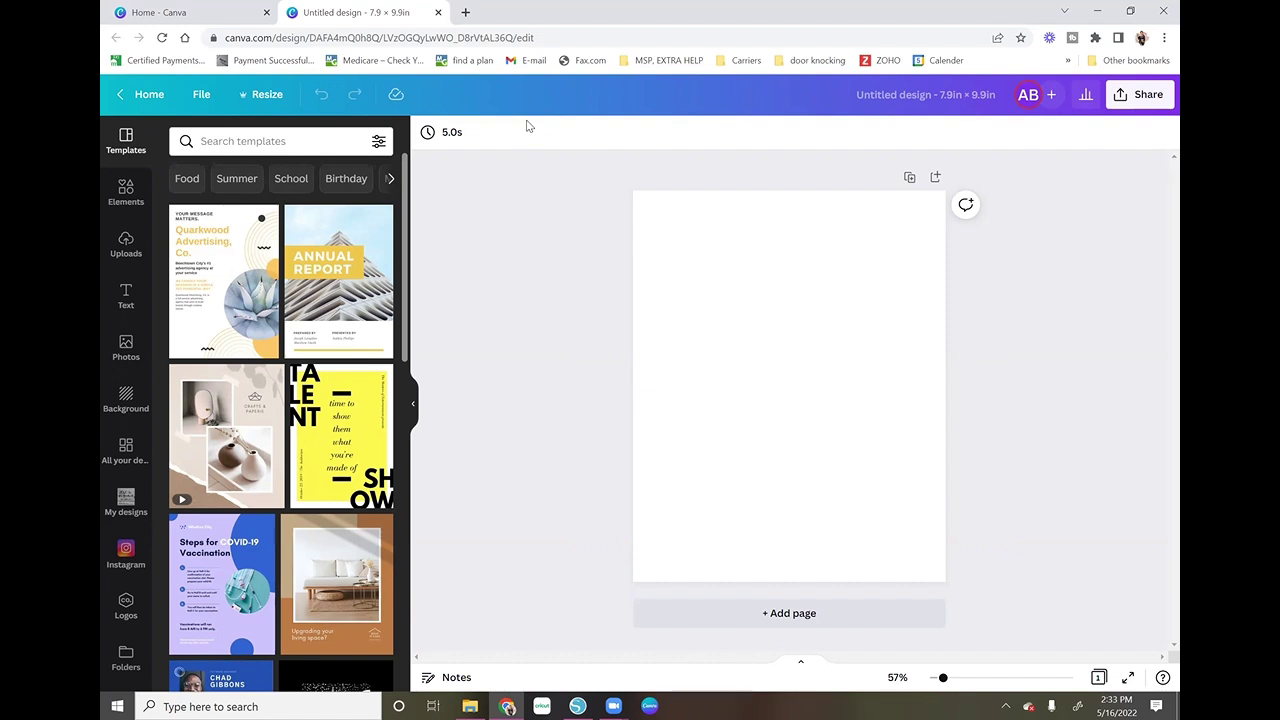
Add a square shape and stretch it into a full-width band along the page's upper edge
left_click(134, 200)
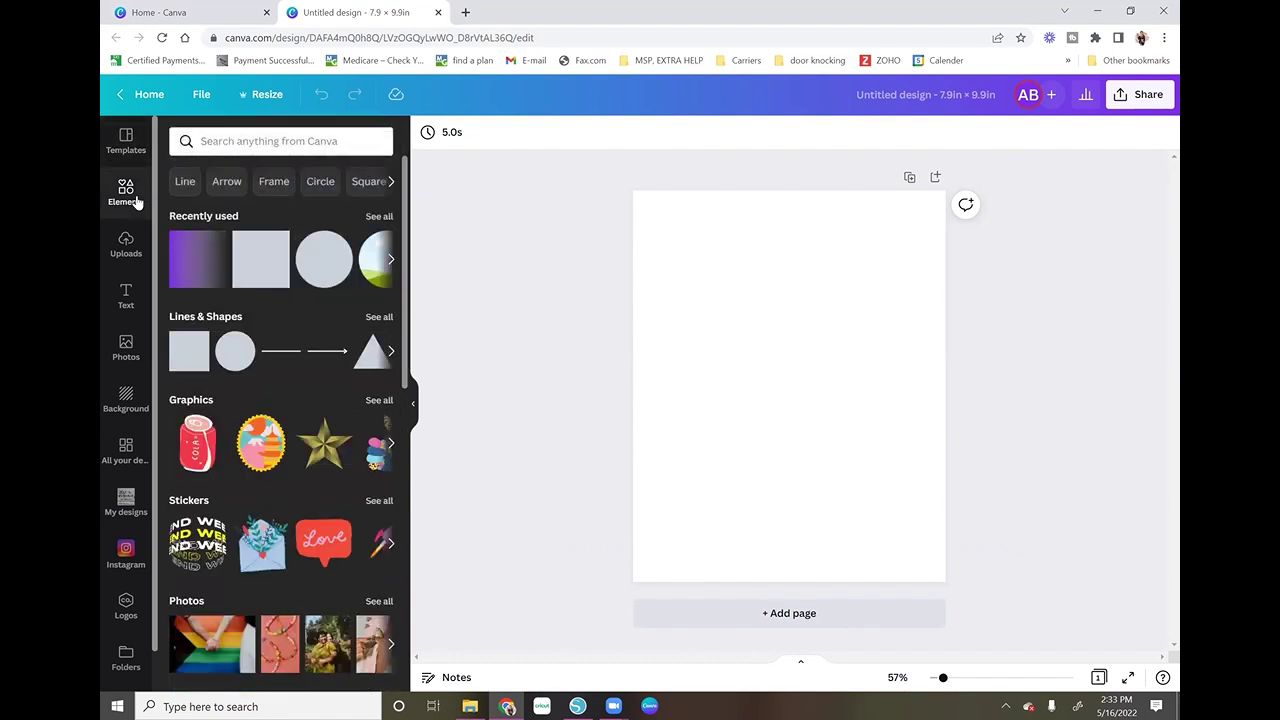
left_click(192, 352)
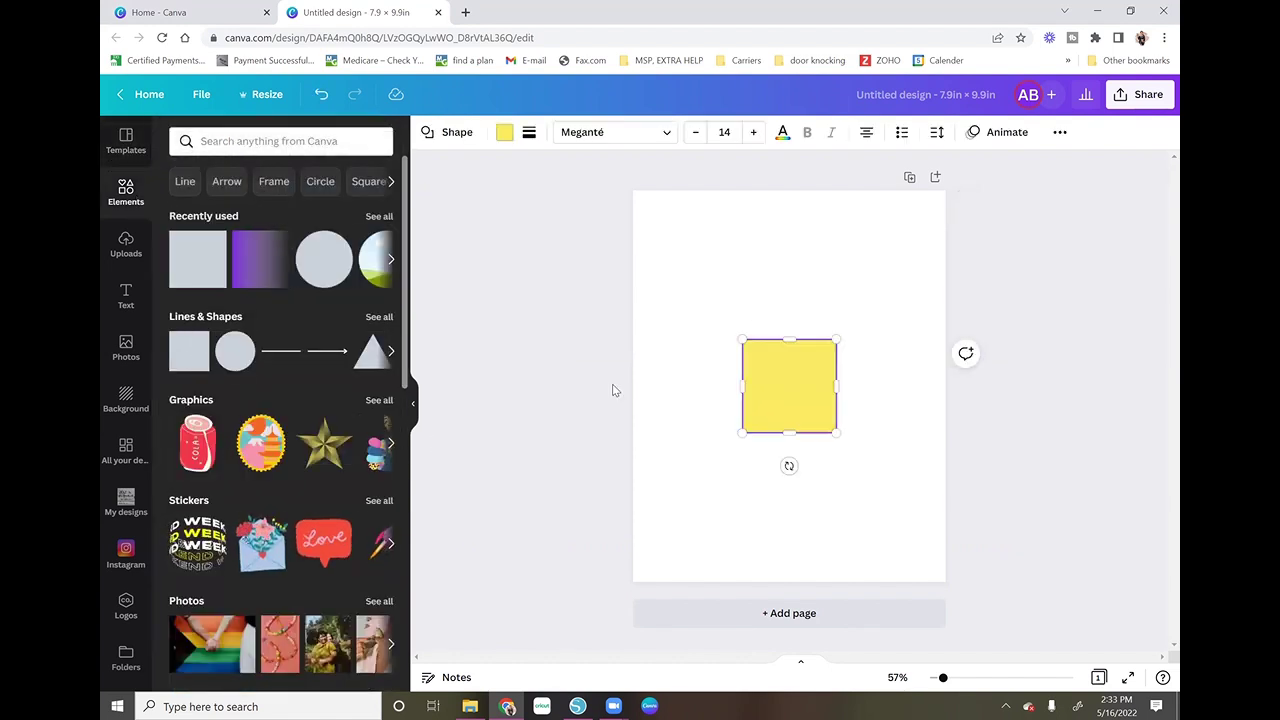
left_click(866, 471)
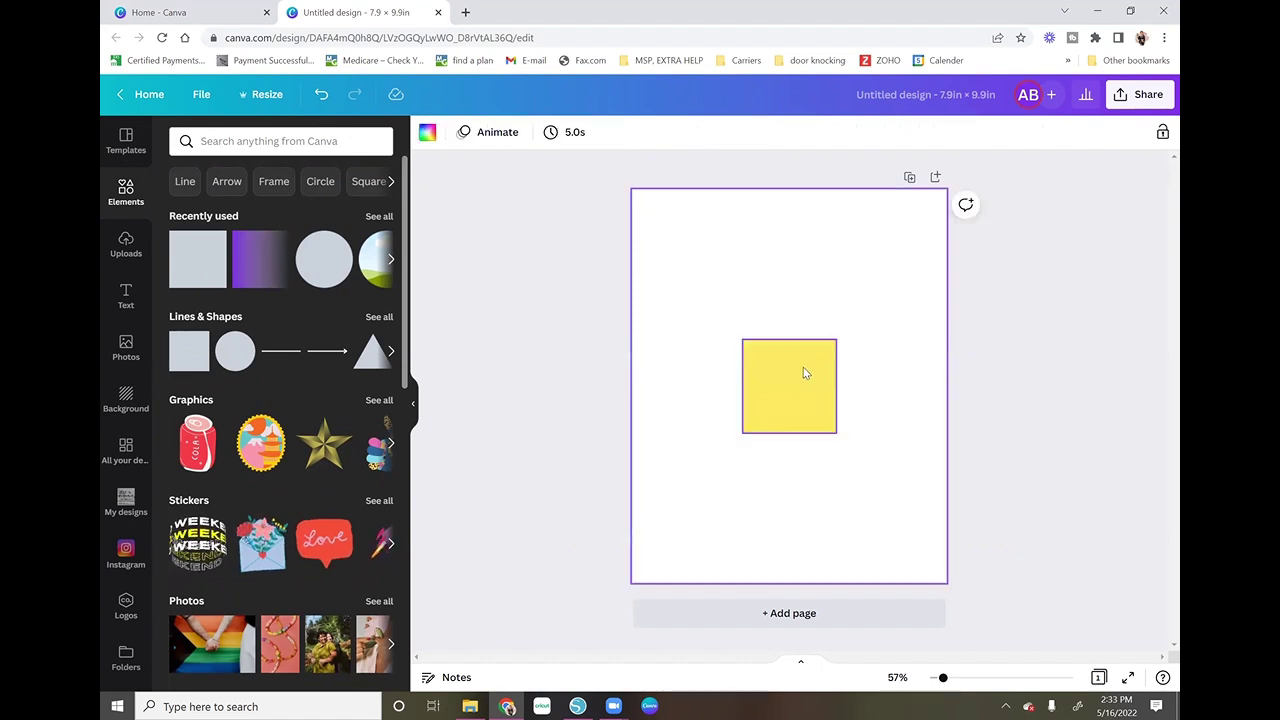
left_click_drag(803, 386, 938, 243)
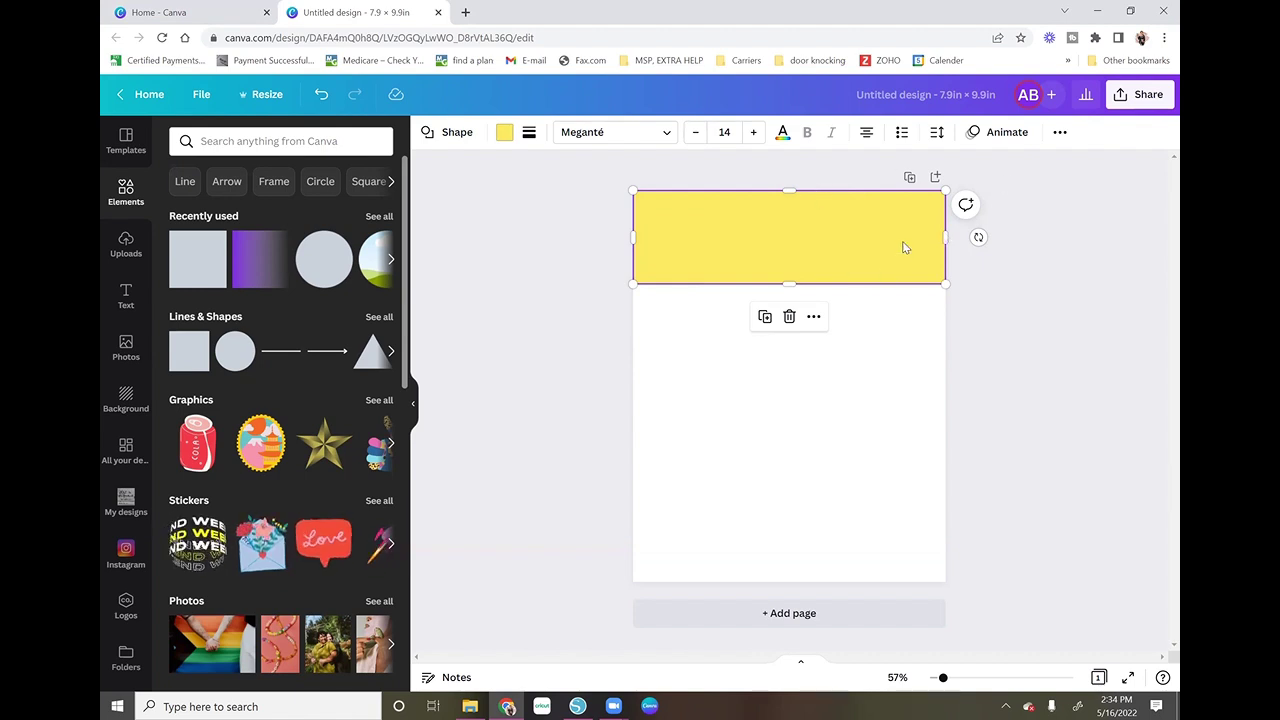
left_click(981, 304)
mouse_move(820, 233)
left_mouse_down()
mouse_move(798, 235)
mouse_move(822, 239)
left_mouse_up()
left_click(994, 306)
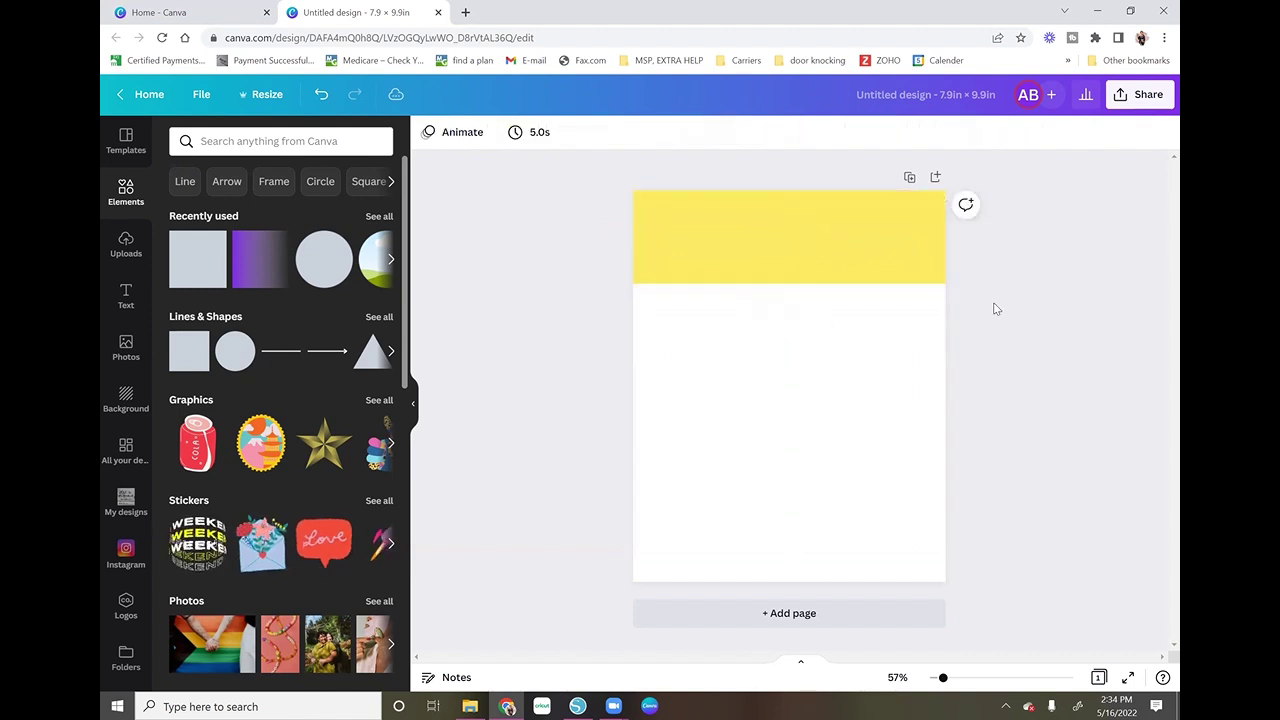
Extend the yellow band downward to cover about the upper three-fifths of the page
left_click(852, 244)
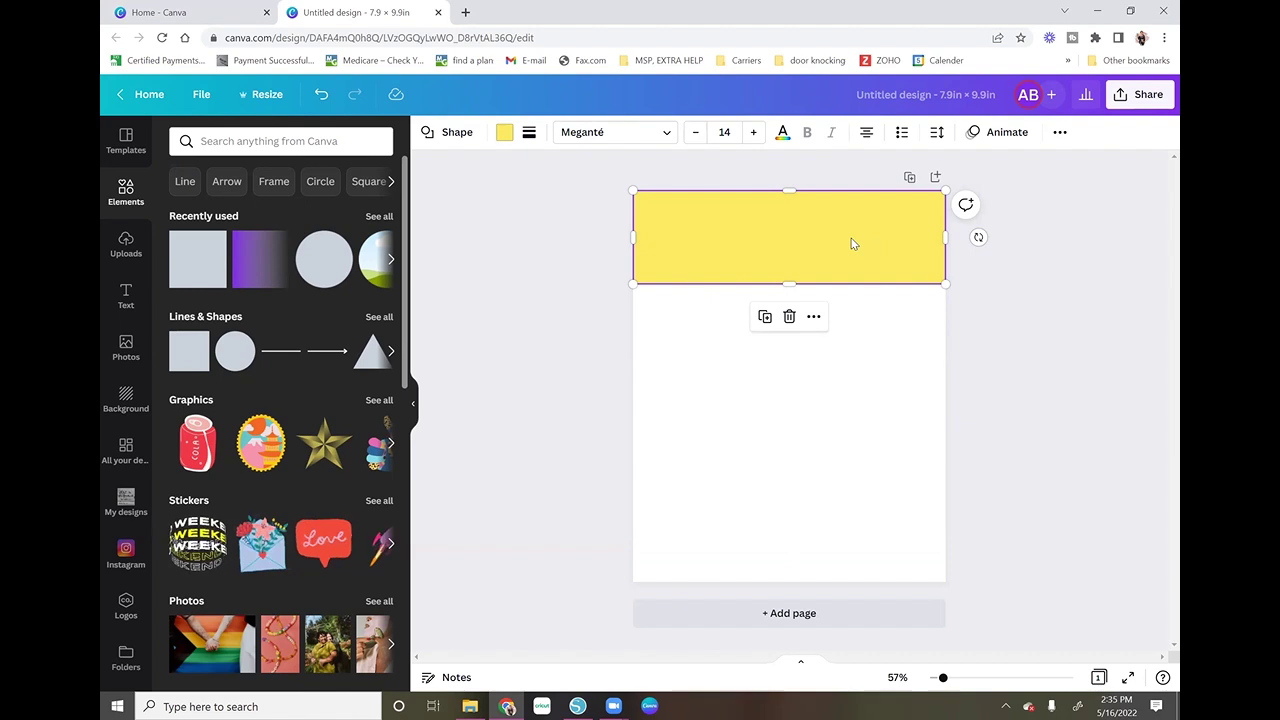
left_click_drag(790, 286, 793, 430)
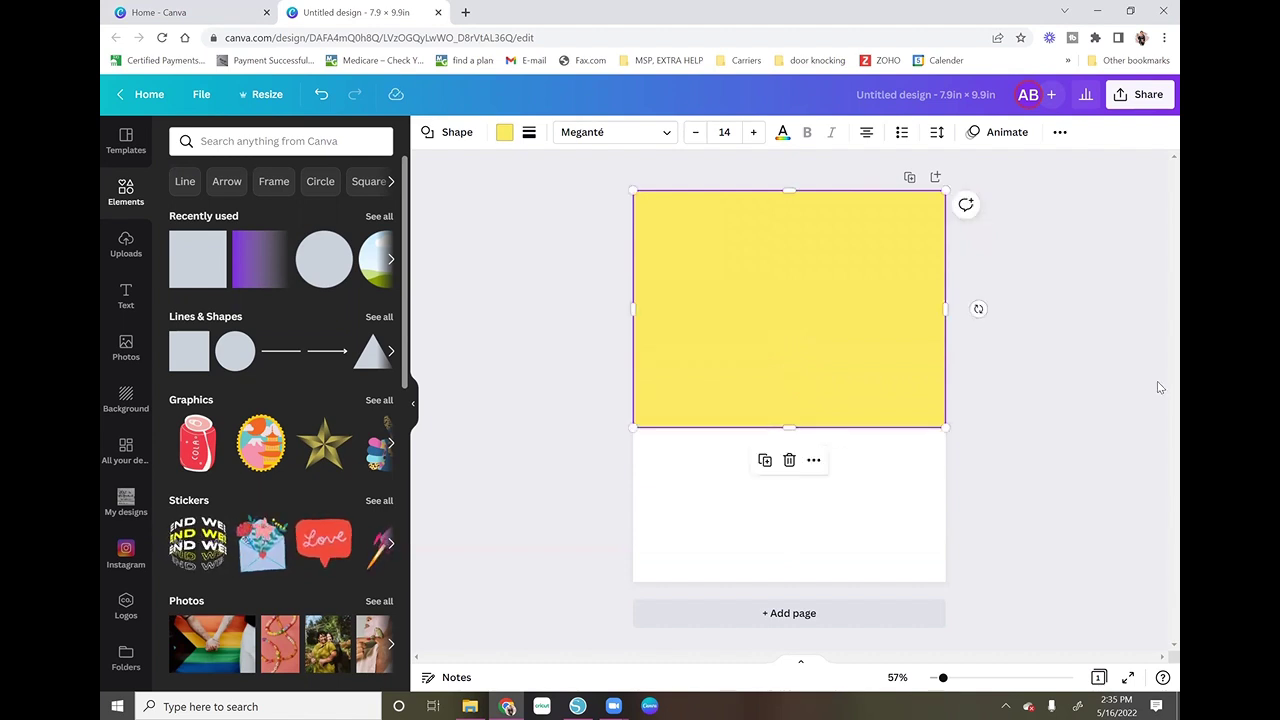
left_click(1078, 387)
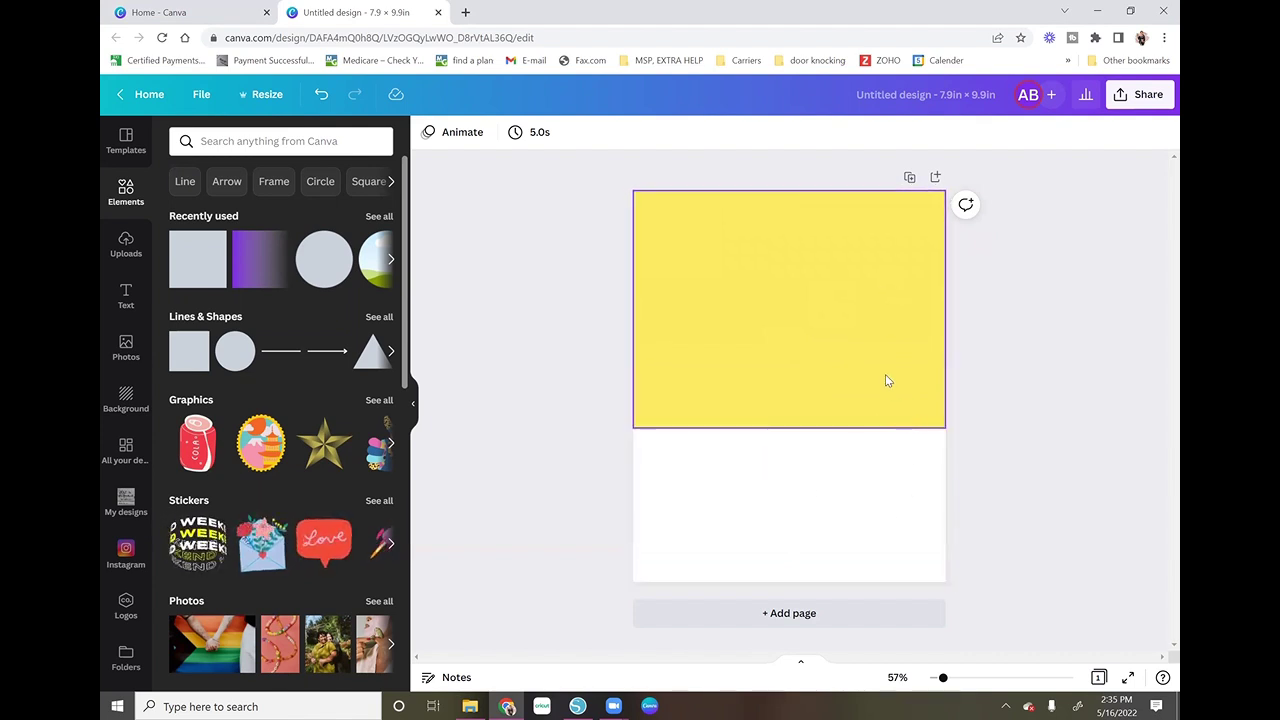
Add the recently used purple transparent gradient and rotate it so its solid purple edge faces up
left_click(867, 327)
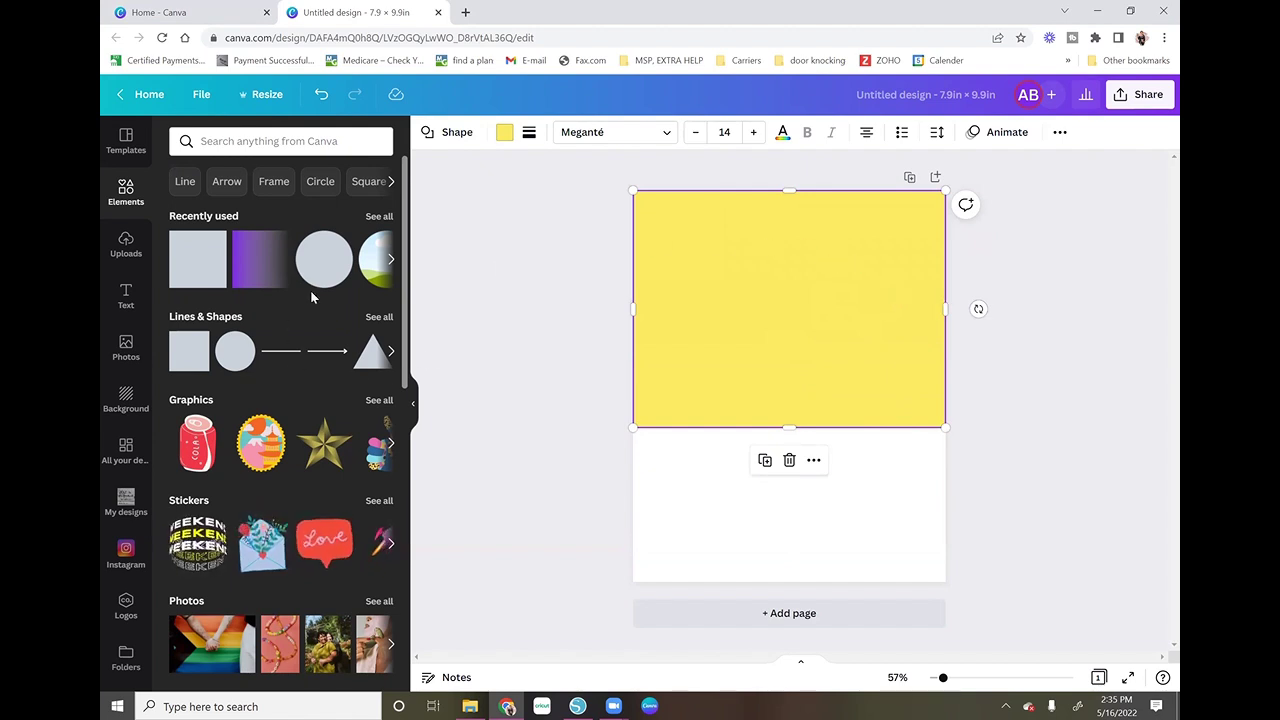
left_click(260, 268)
left_click_drag(789, 481, 720, 386)
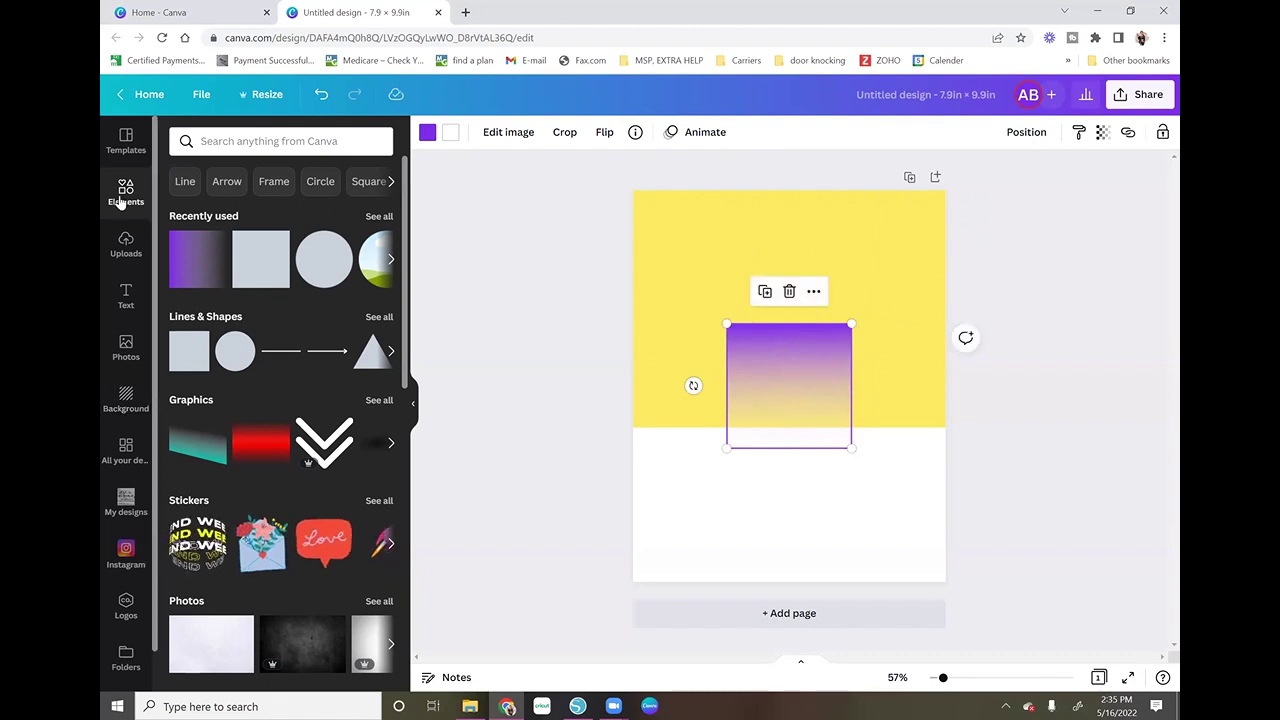
Search the elements for "gradient" and browse the graphics results
left_click(237, 142)
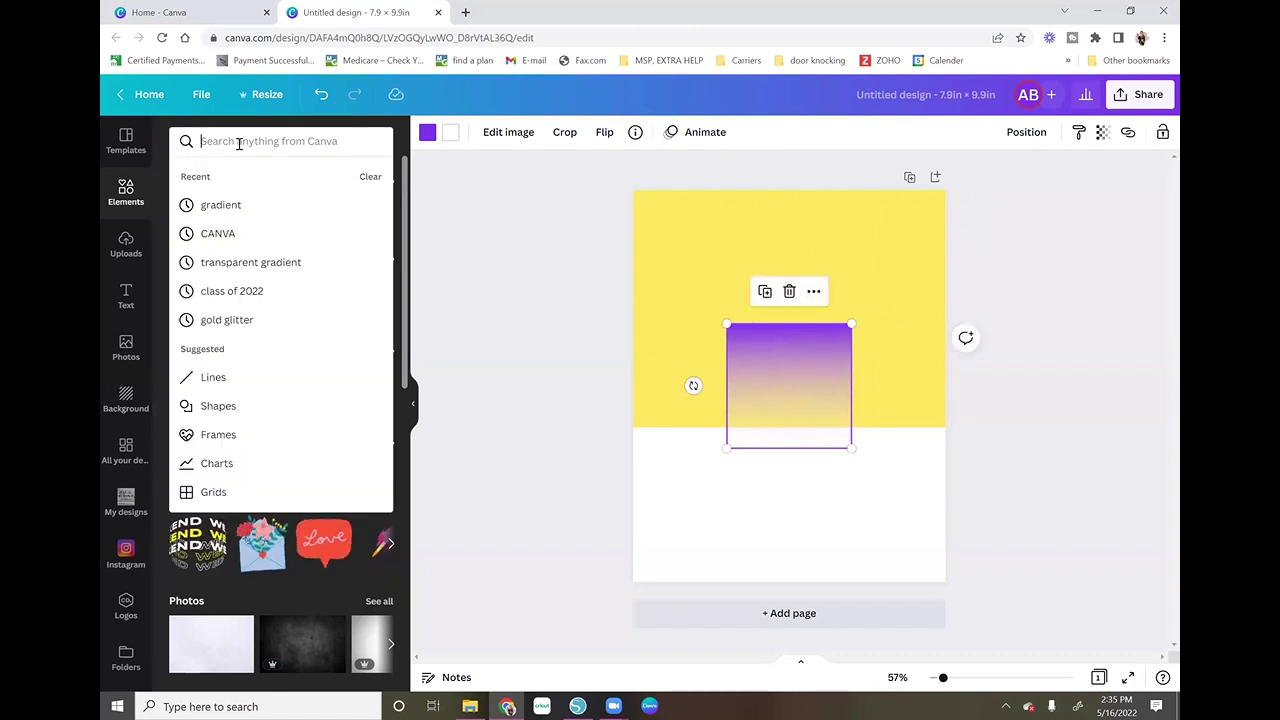
left_click(221, 205)
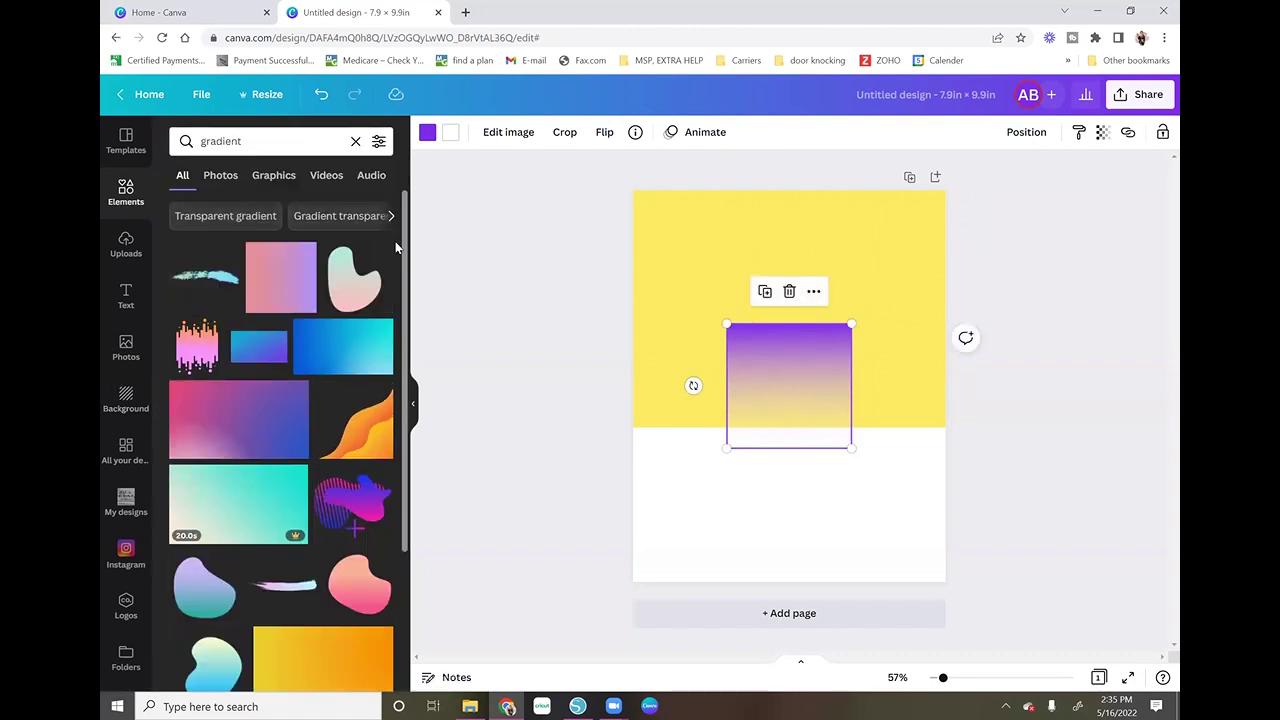
left_click(275, 178)
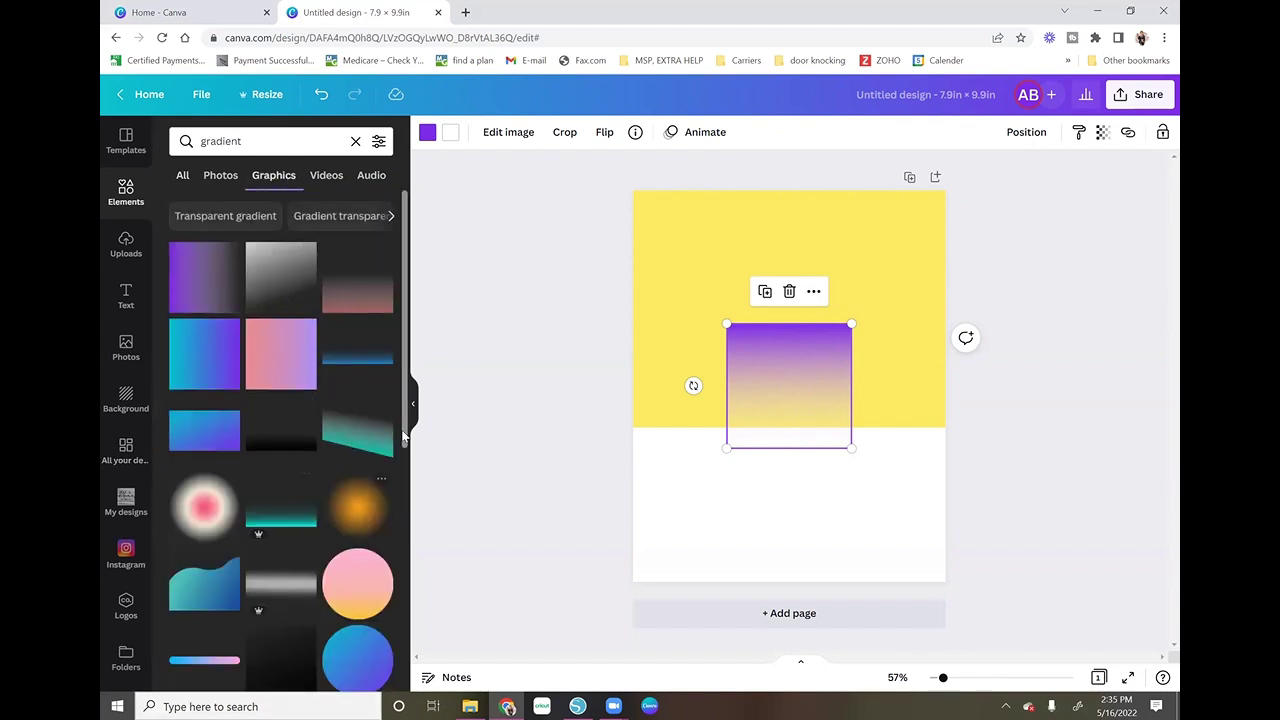
scroll(365, 535, "down", 3)
scroll(360, 520, "up", 3)
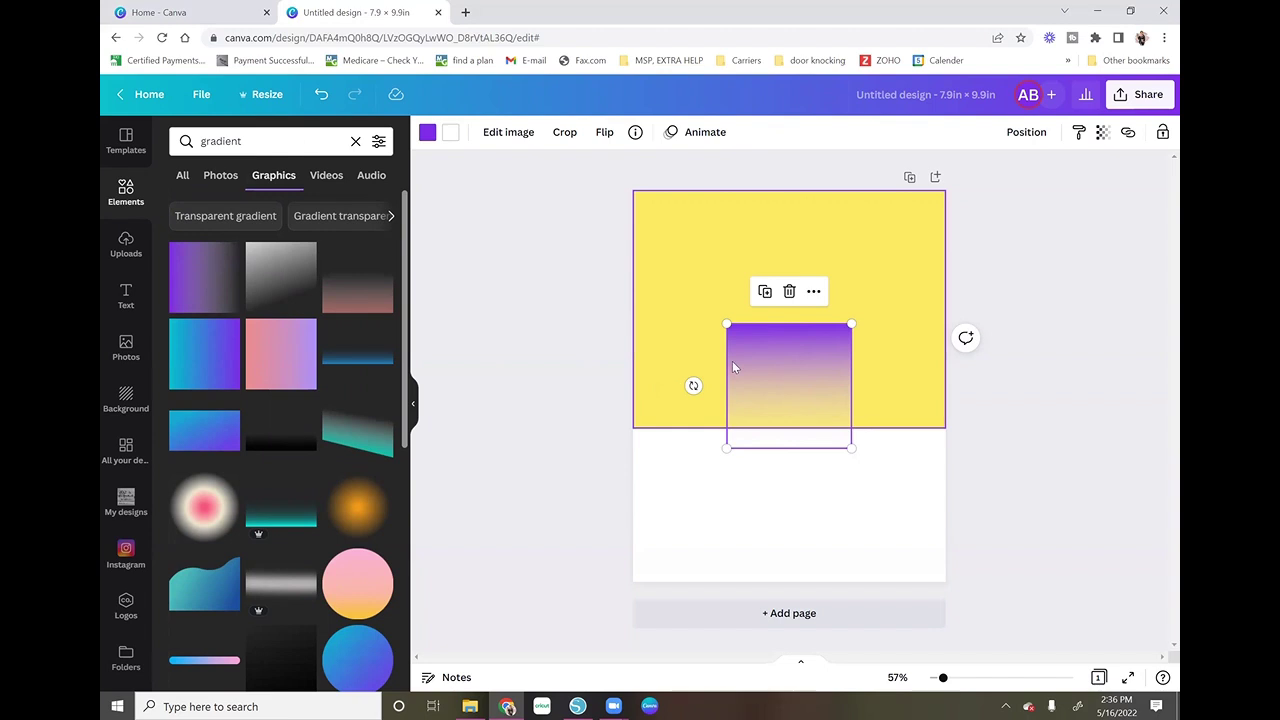
Align the purple gradient with the page's upper-left corner and enlarge it to 7.9 × 7.9 in, spanning the page width
left_click_drag(763, 356, 673, 224)
left_click_drag(757, 313, 978, 478)
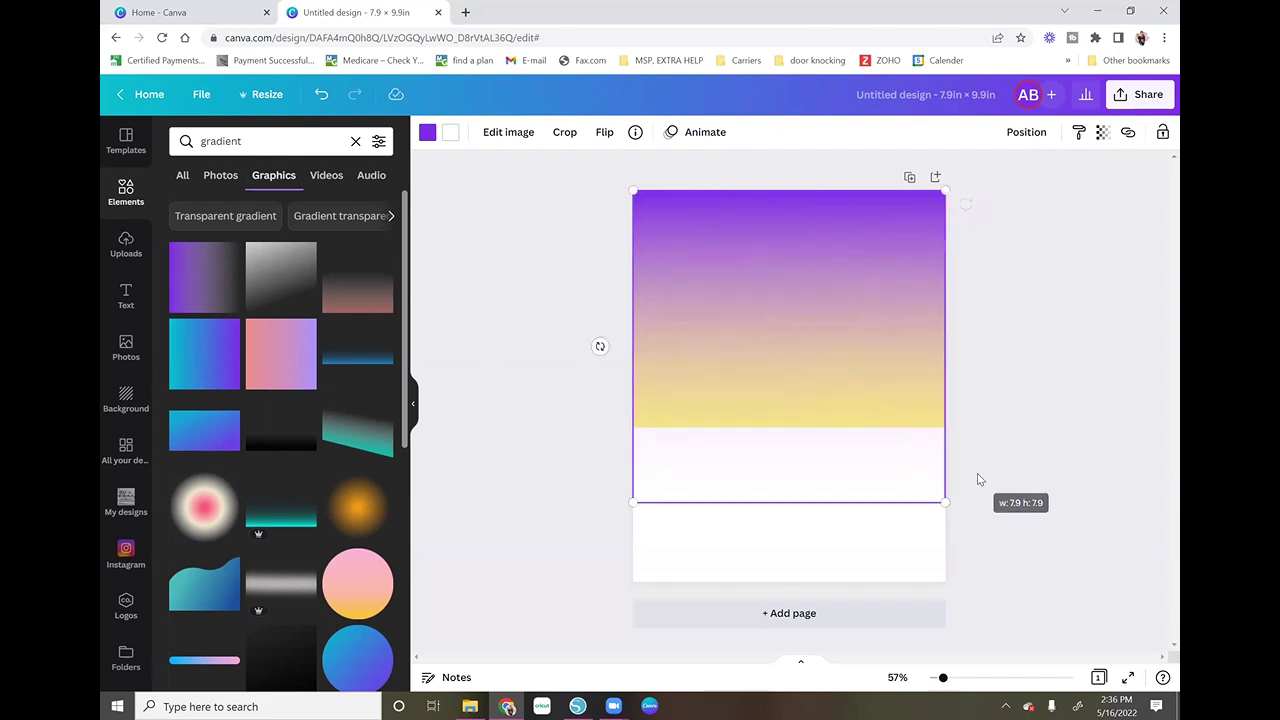
left_click(952, 370)
Delete the yellow rectangle behind the gradient and realign the gradient with the page's upper edge
left_click_drag(872, 311, 872, 342)
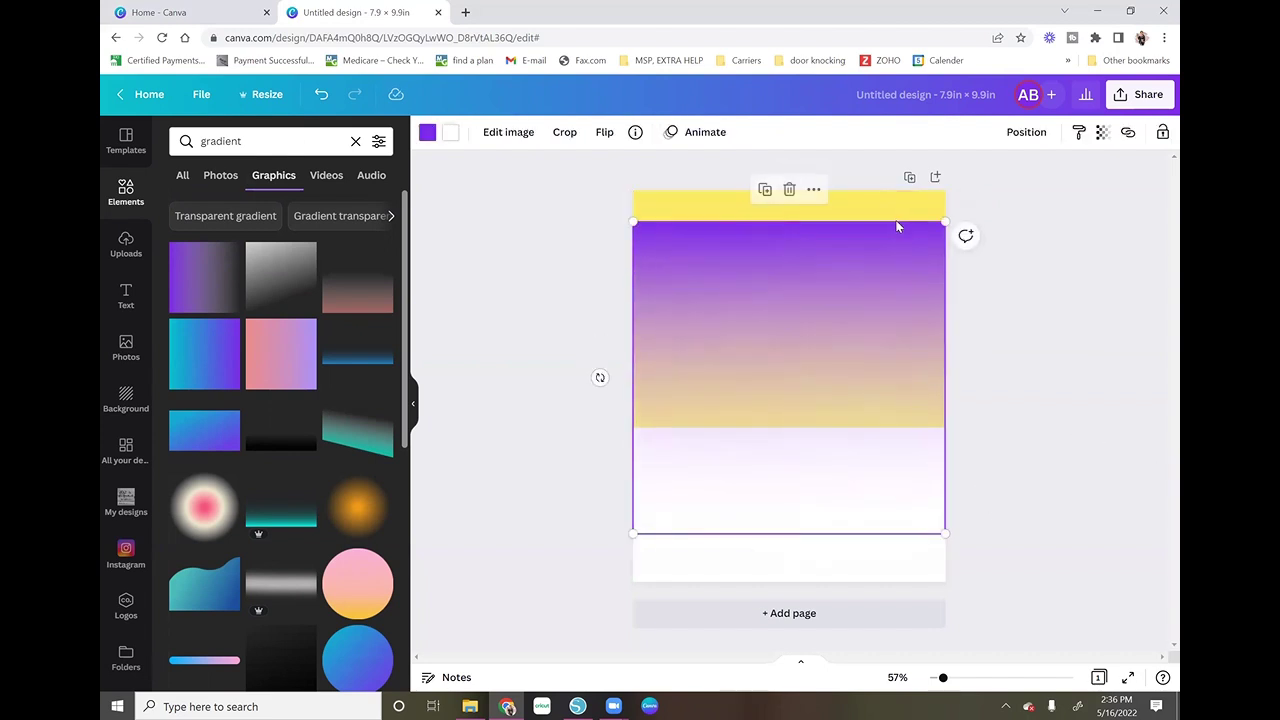
left_click(897, 208)
key("Delete")
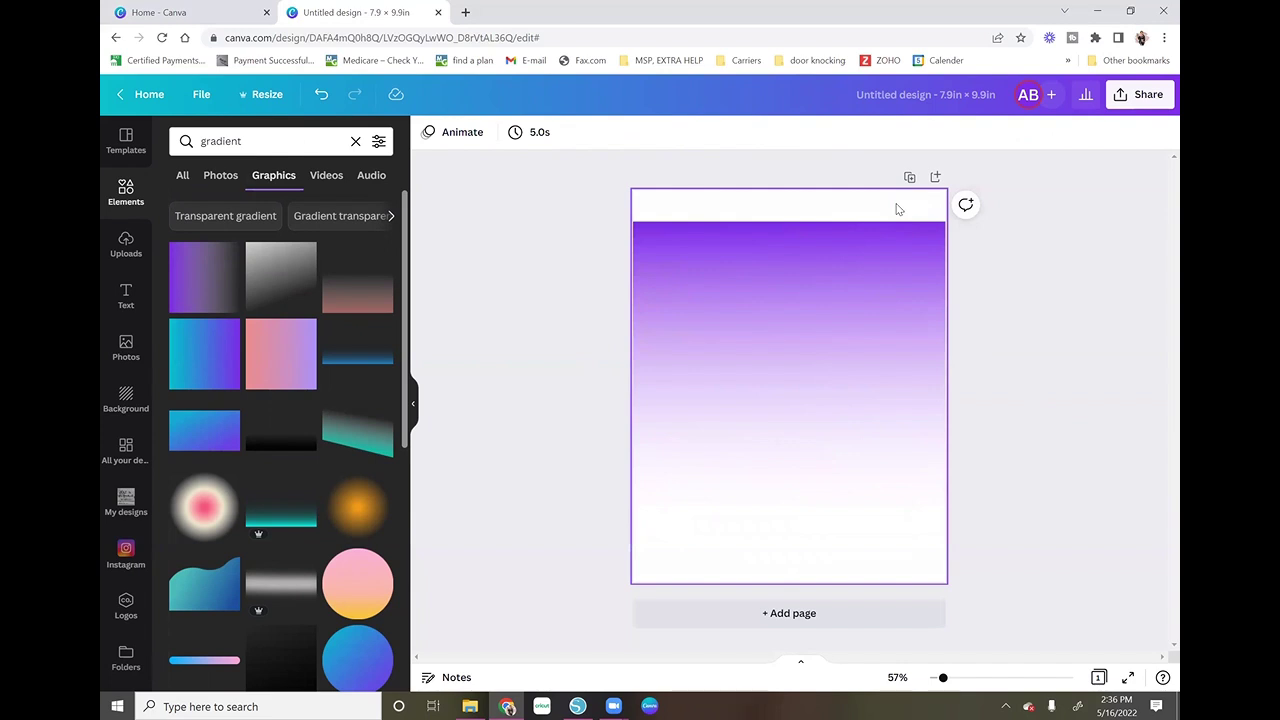
left_click_drag(871, 301, 870, 273)
left_click(1008, 317)
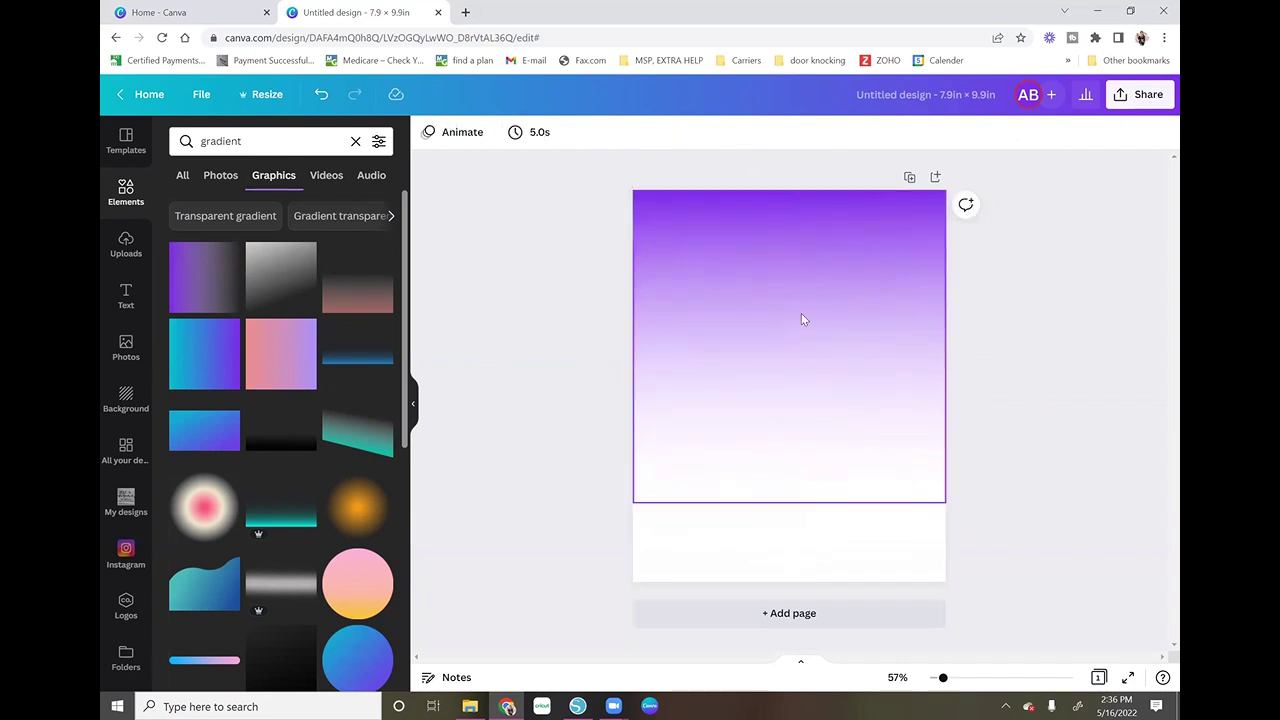
Recolor the purple part of the gradient with the default red
left_click(857, 317)
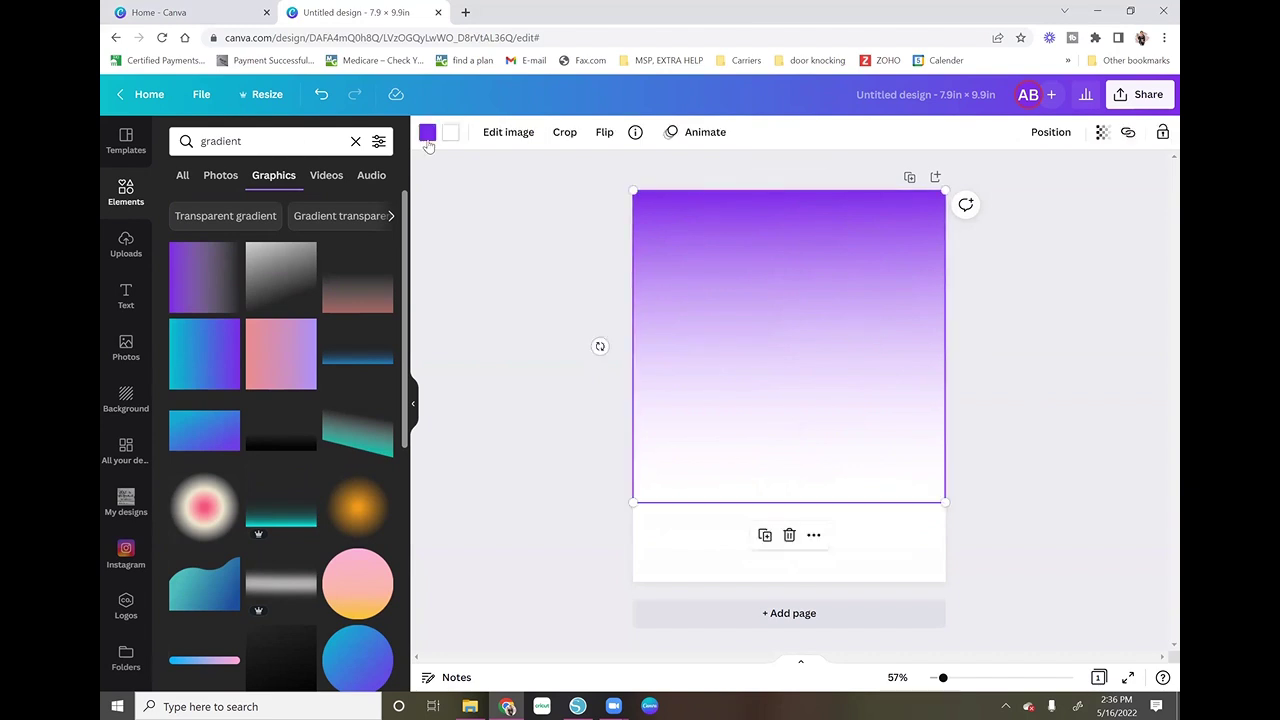
left_click(428, 132)
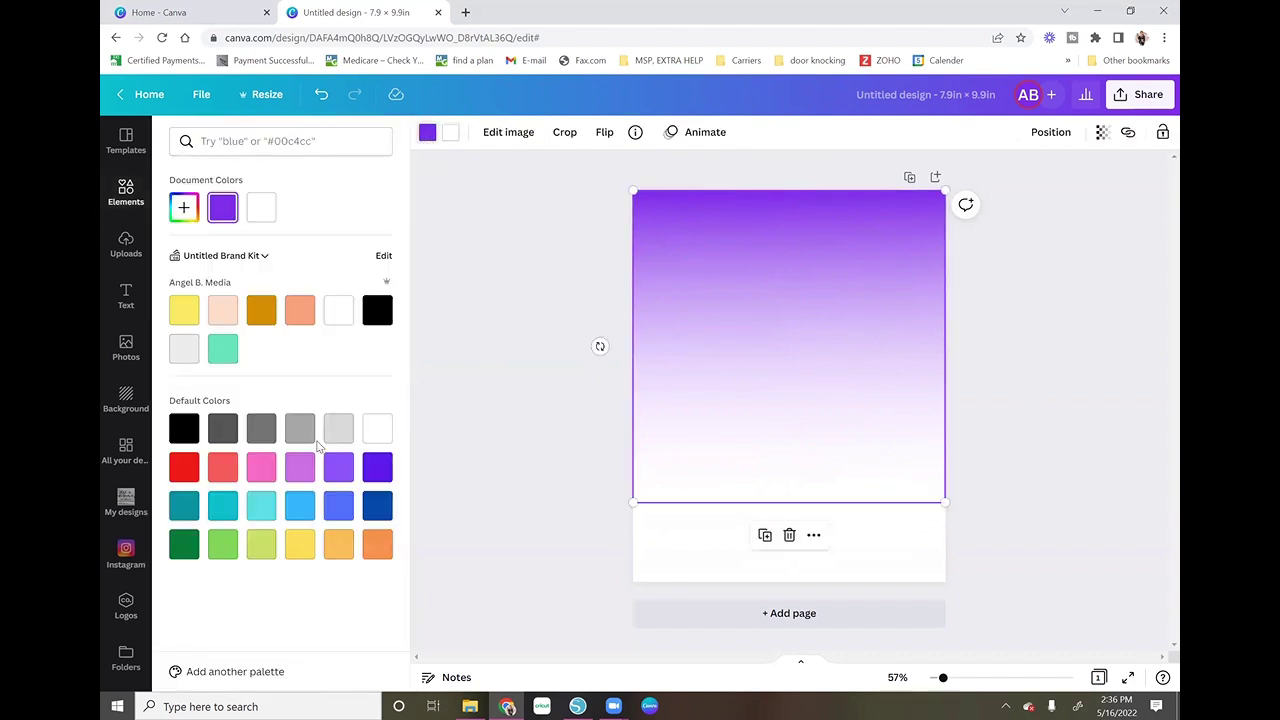
left_click(185, 467)
left_click(506, 361)
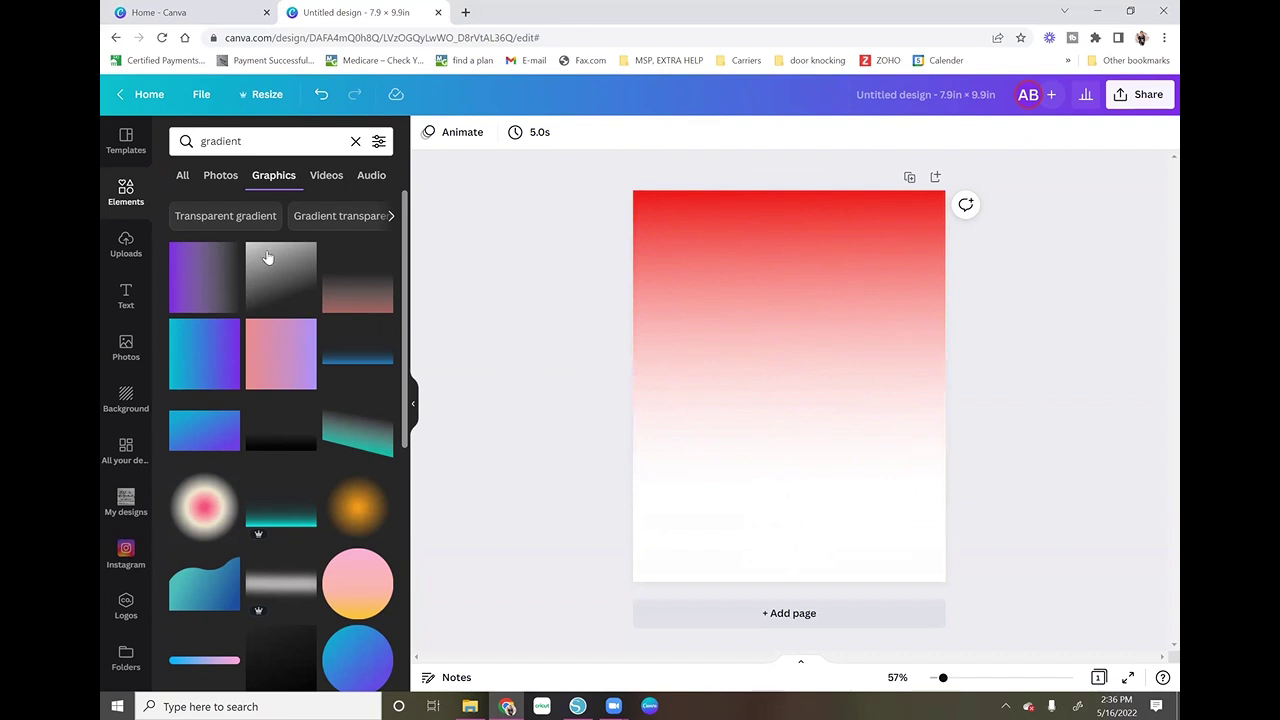
Add the uploaded Elmo image, shrink it to about half the page height and place it over the upper middle of the gradient
left_click(125, 243)
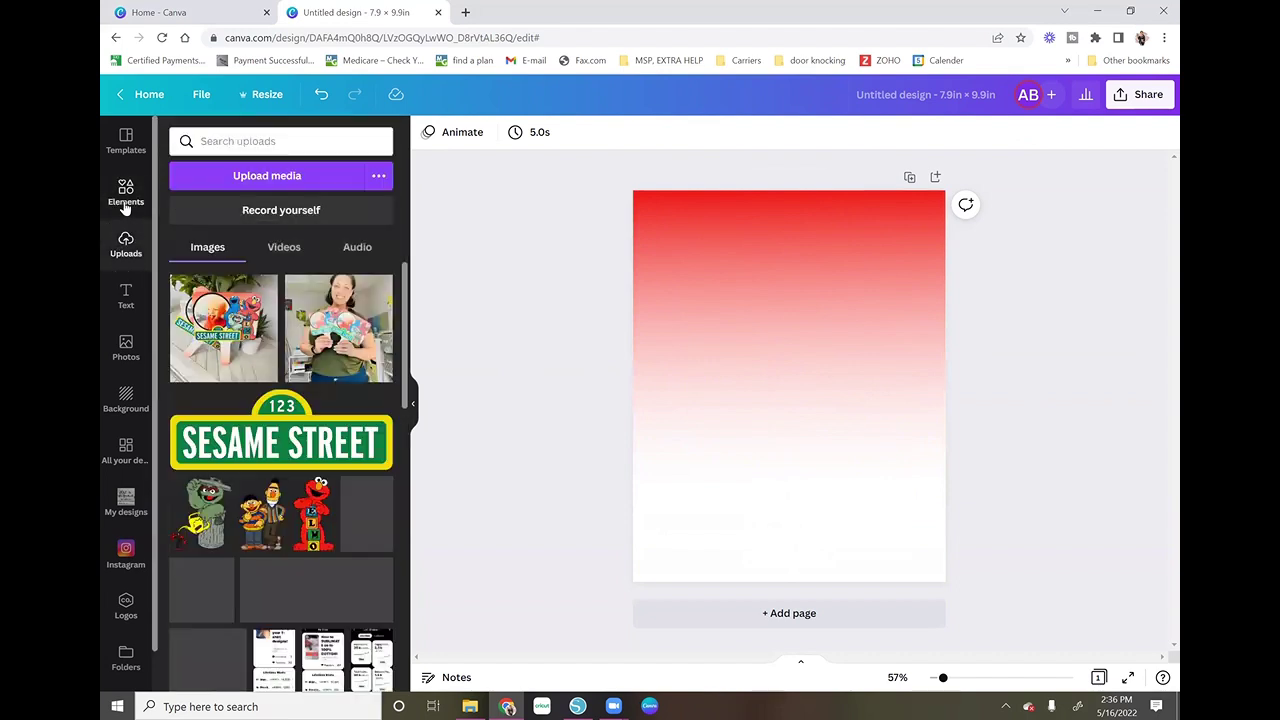
scroll(355, 403, "down", 2)
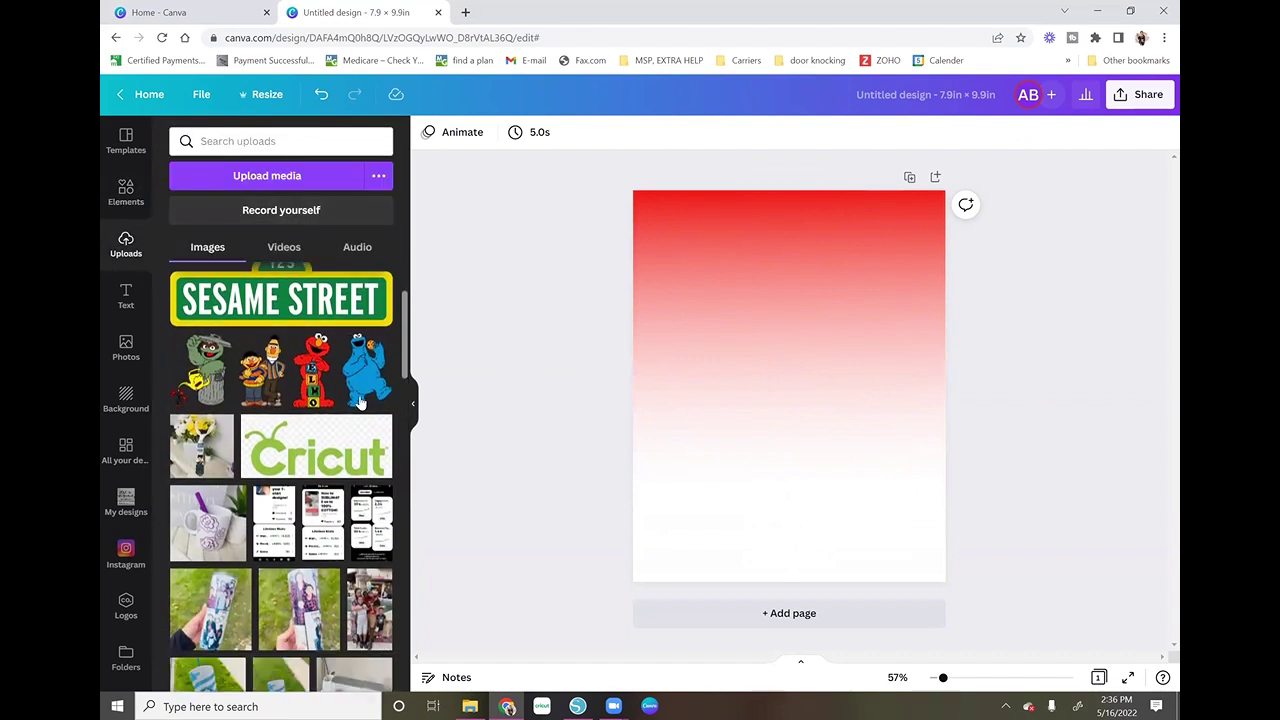
left_click(300, 395)
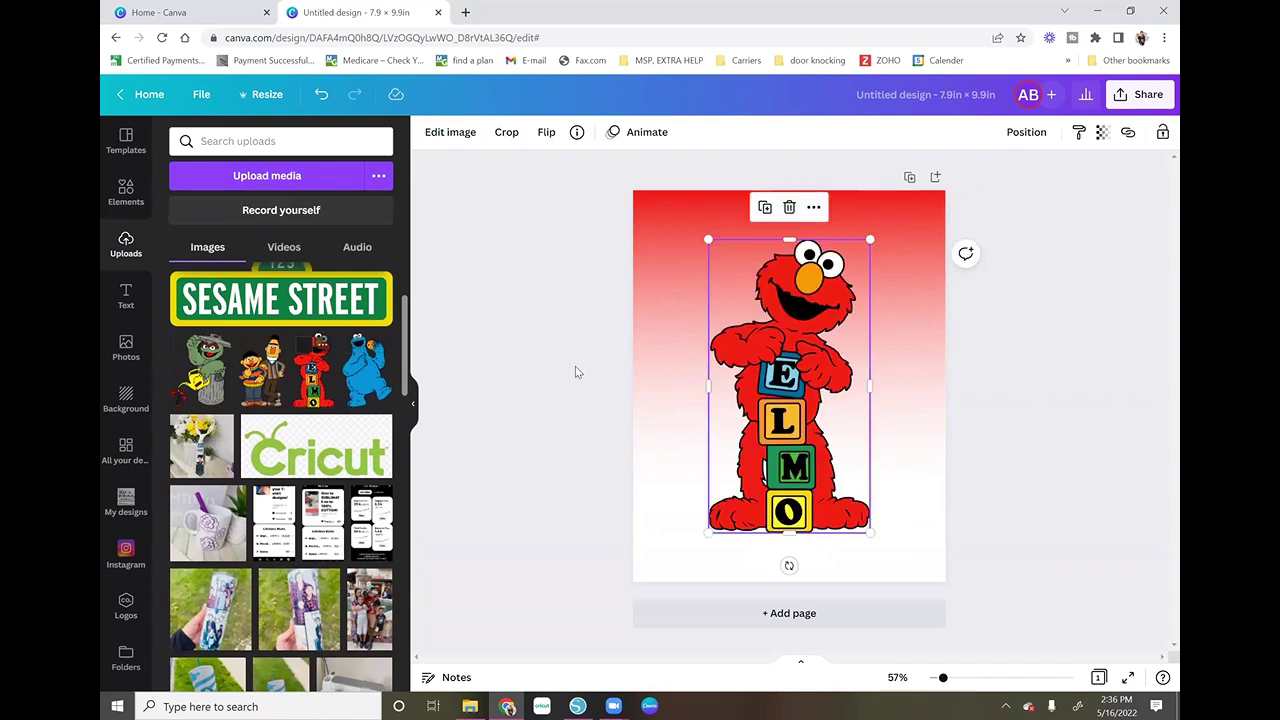
left_click_drag(877, 541, 820, 434)
left_click_drag(800, 340, 836, 348)
left_click(871, 471)
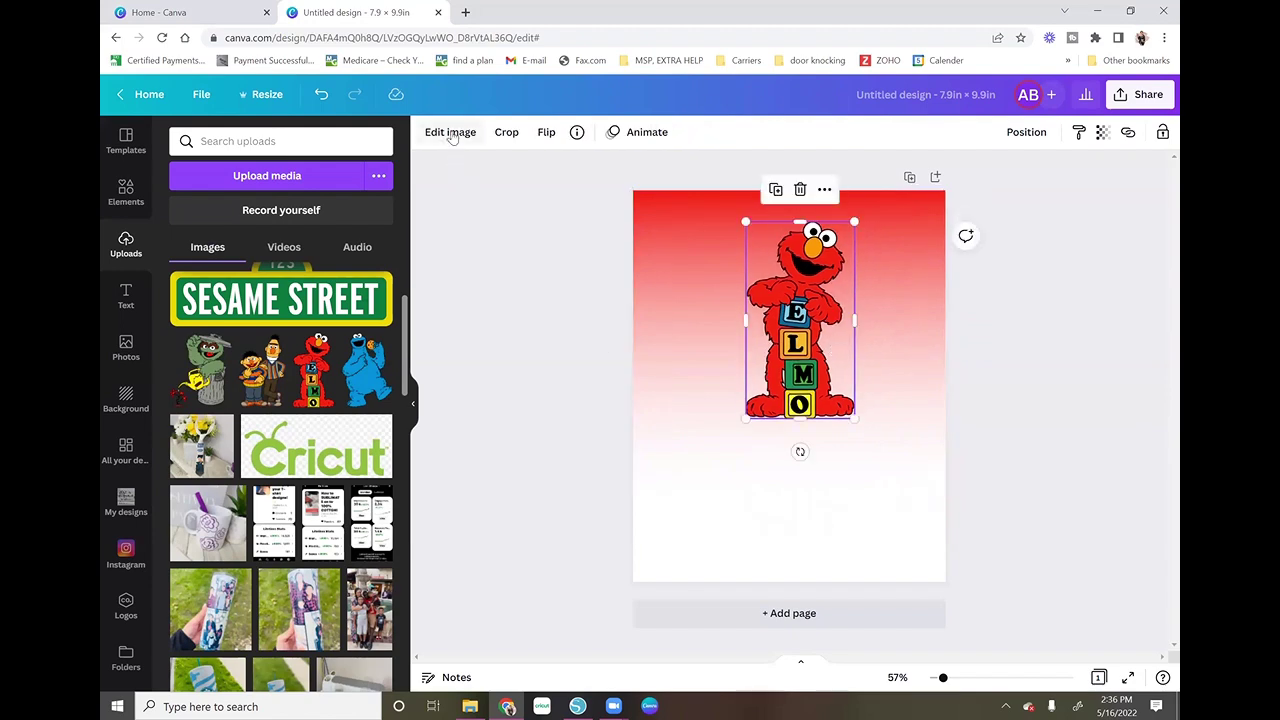
Give Elmo a bottom-right drop shadow with transparency 94 and move the image toward the page's right edge
left_click(452, 136)
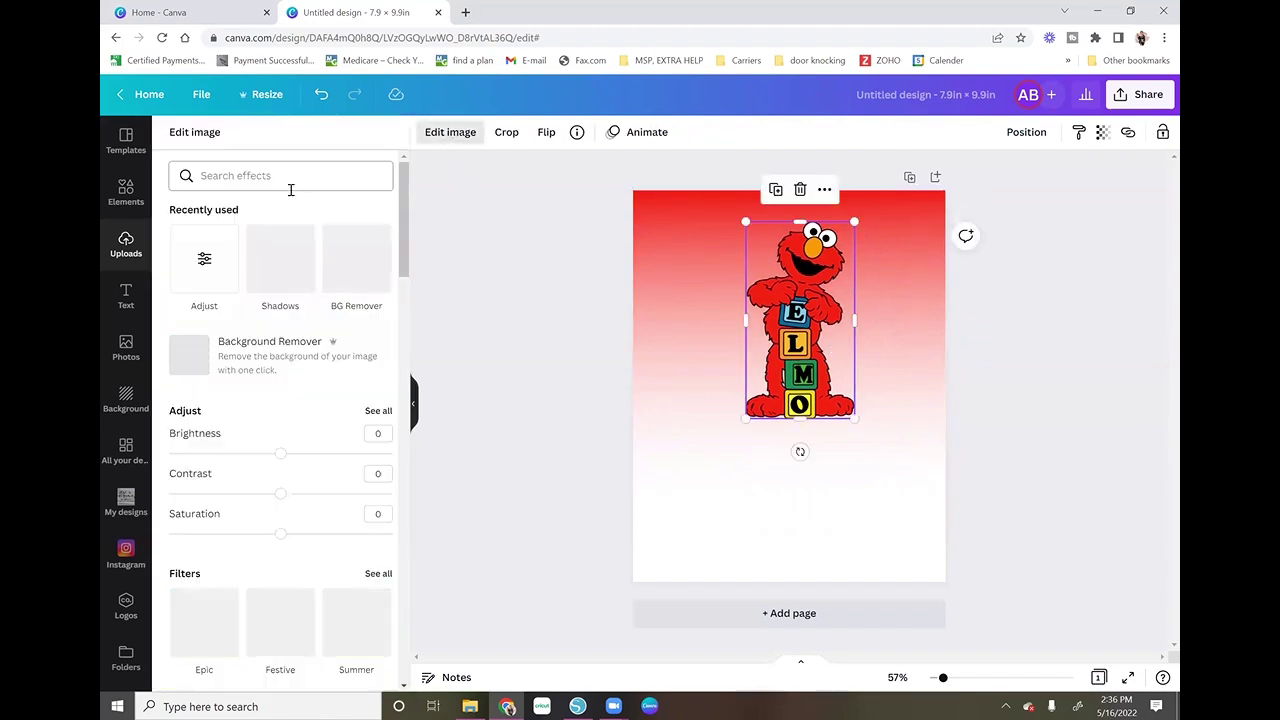
left_click(297, 278)
left_click(371, 220)
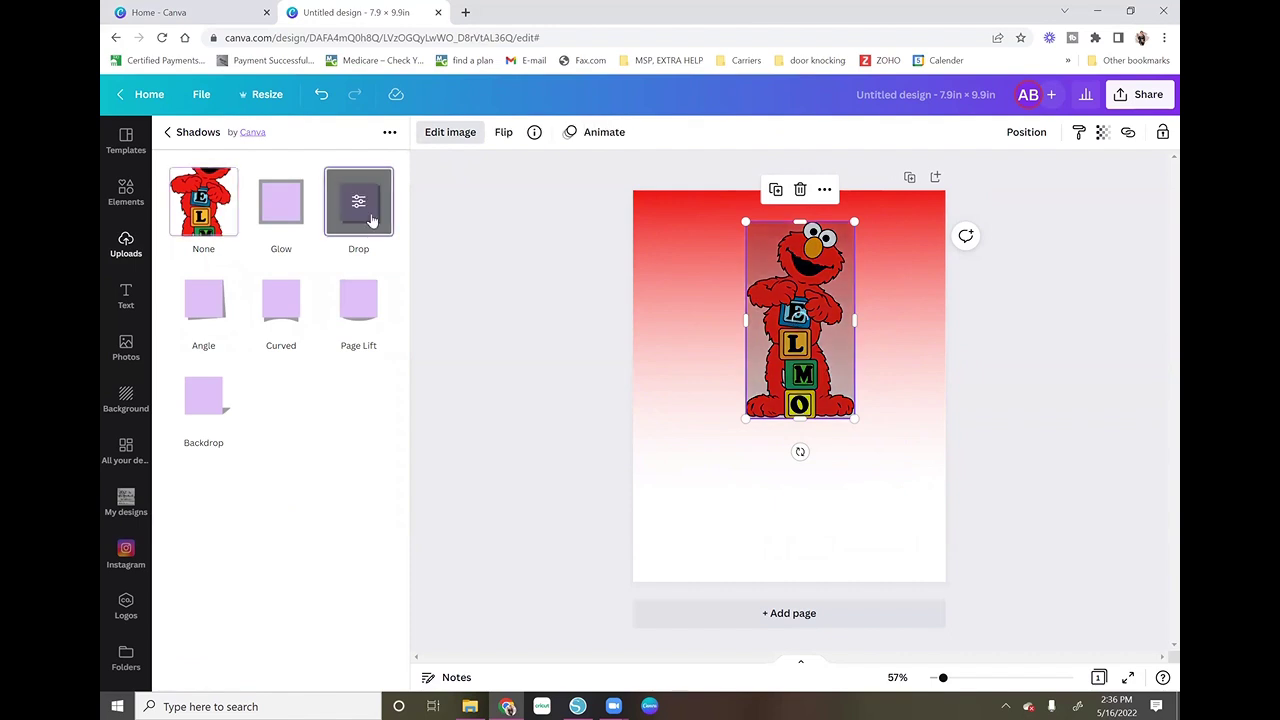
left_click(364, 219)
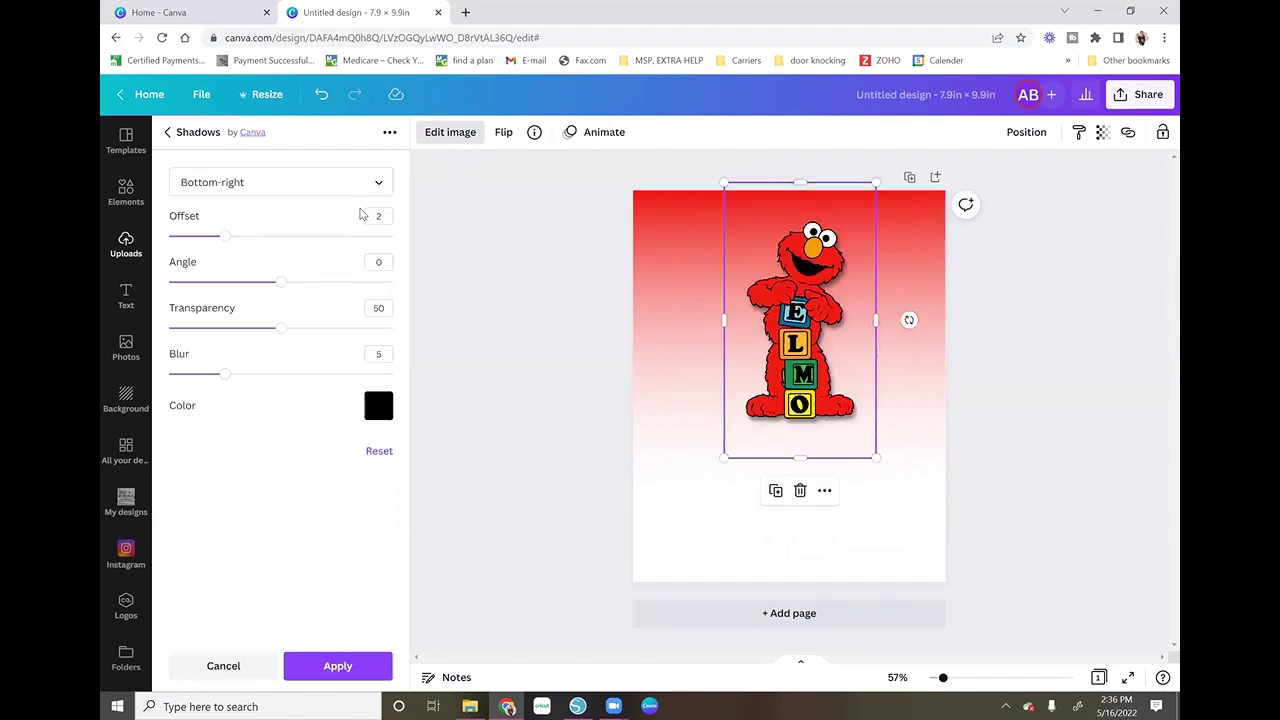
left_click_drag(281, 328, 379, 327)
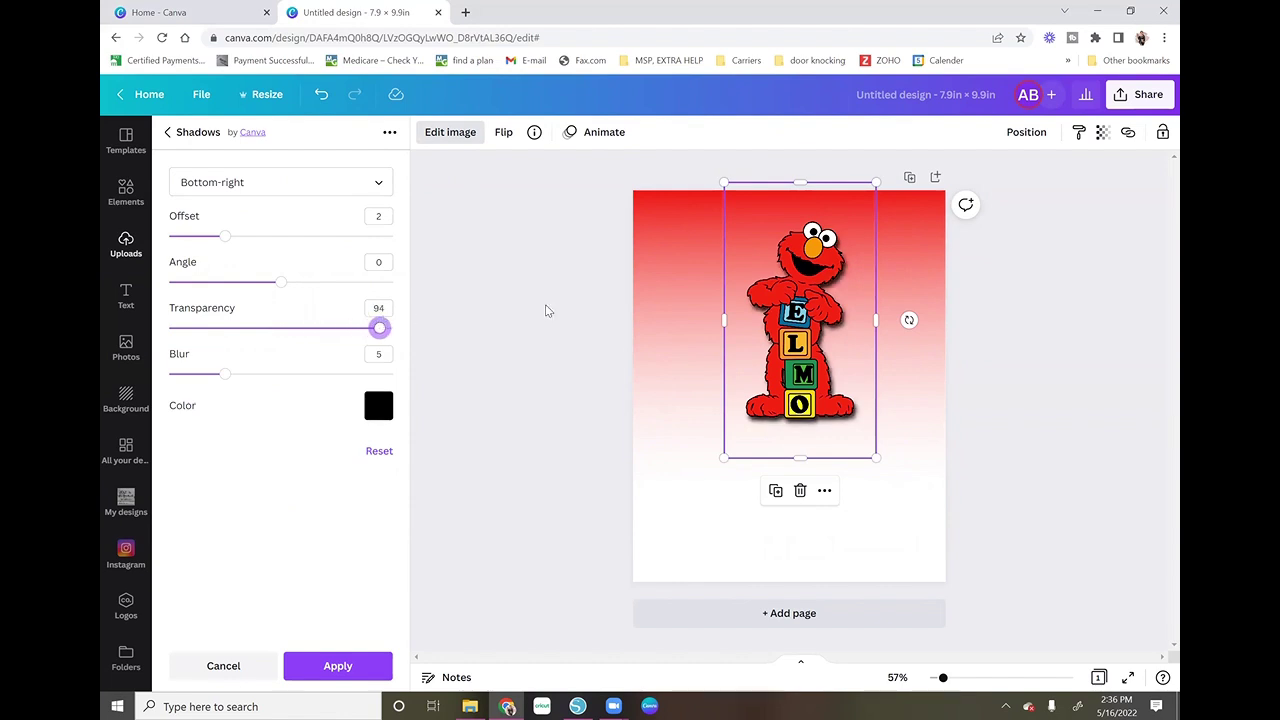
left_click(498, 323)
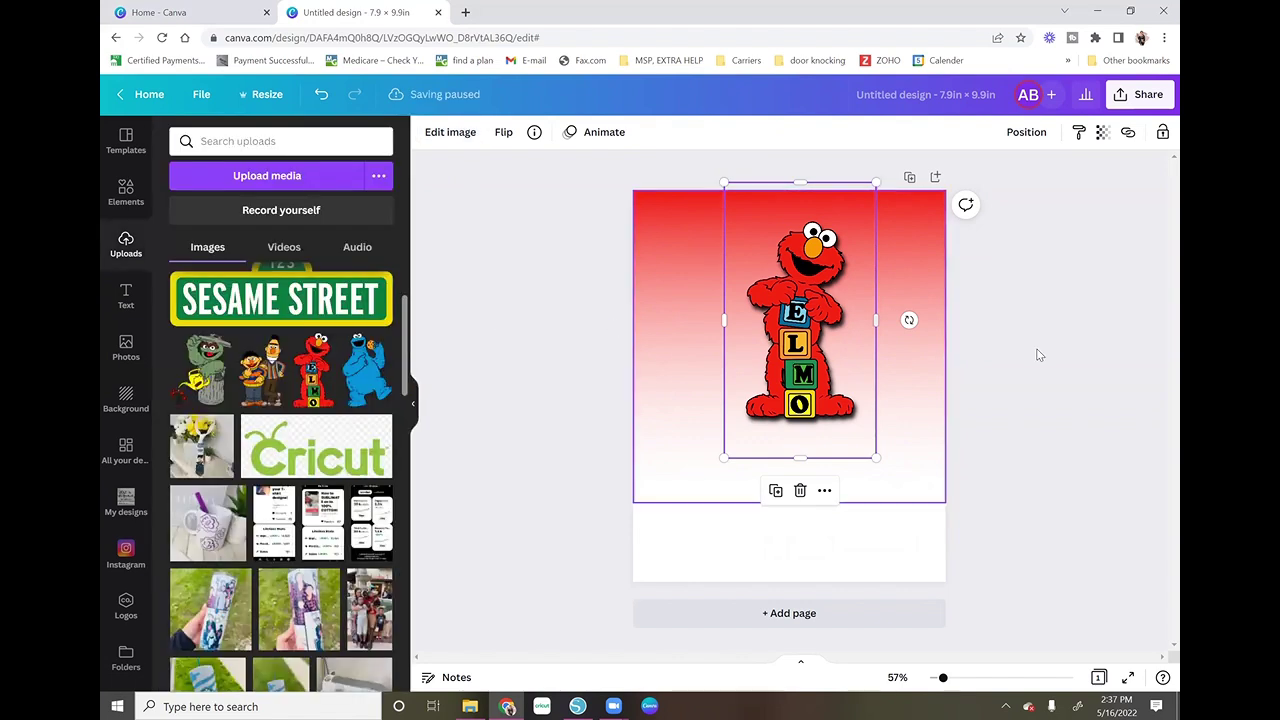
left_click_drag(835, 330, 898, 323)
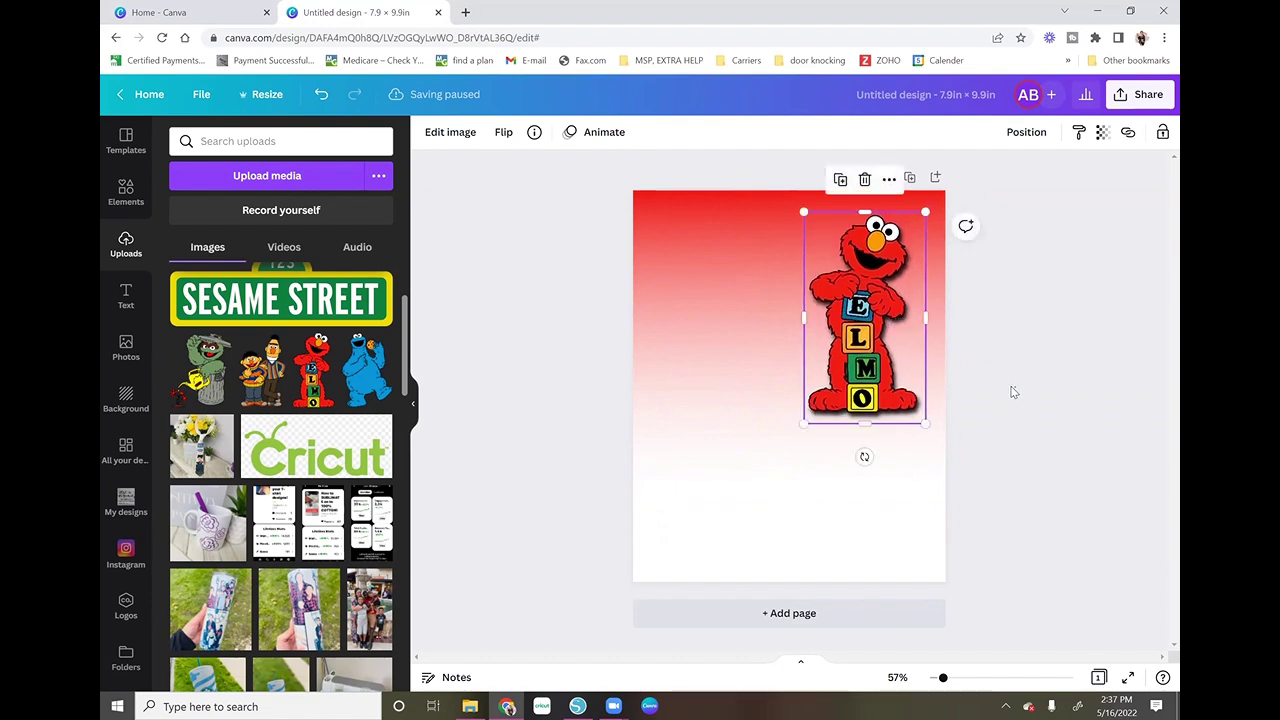
left_click(615, 360)
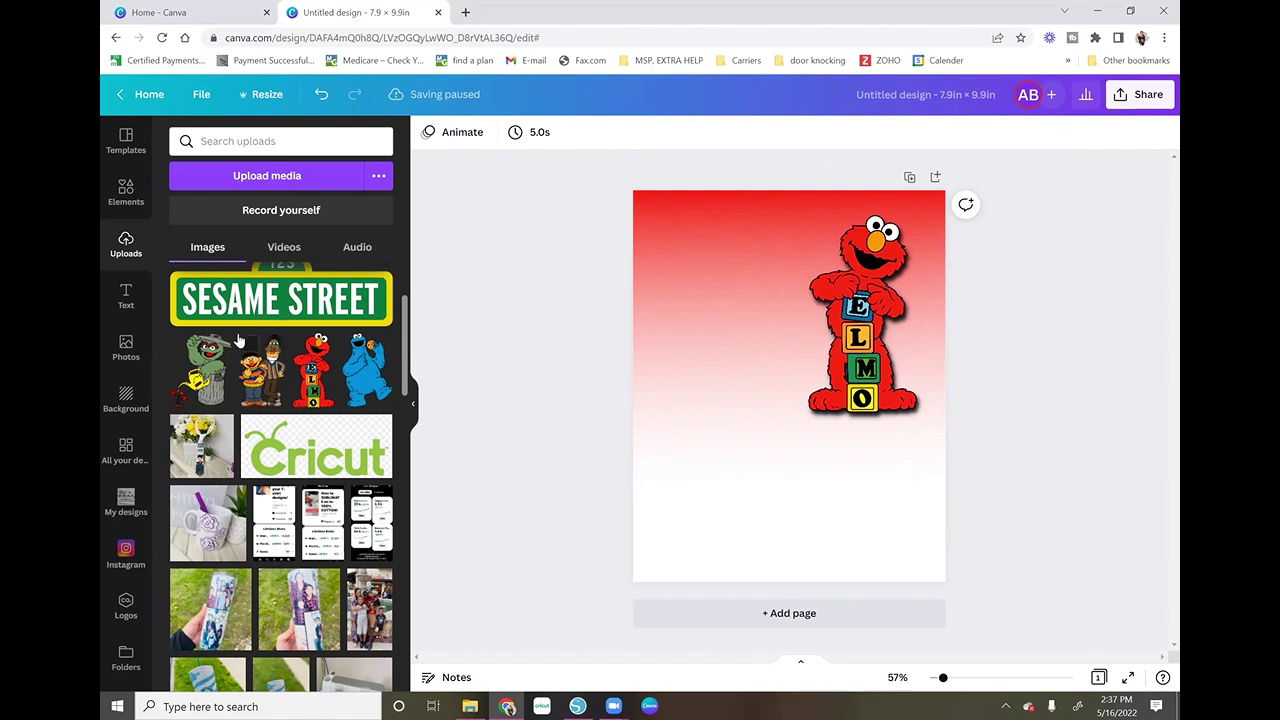
Add the uploaded Oscar the Grouch image, shrink it to about a third of the page height, tilt it slightly clockwise and place it beside Elmo
left_click(212, 360)
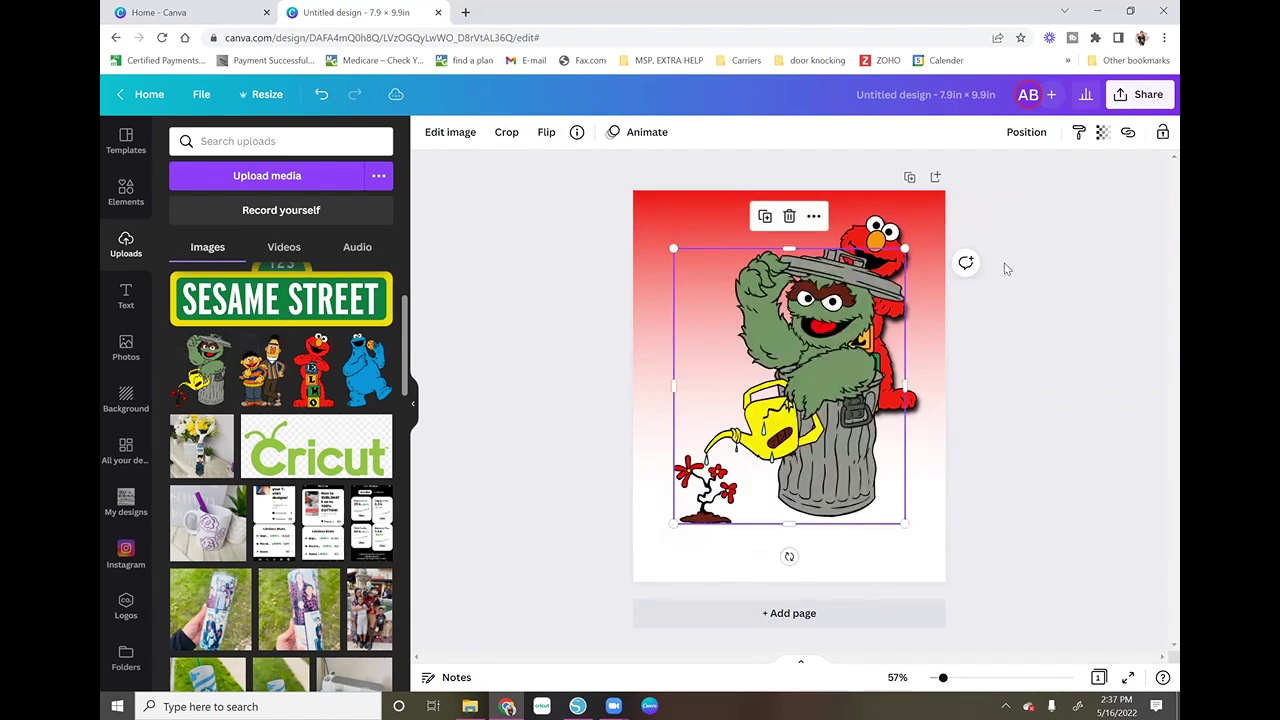
left_click_drag(906, 524, 809, 369)
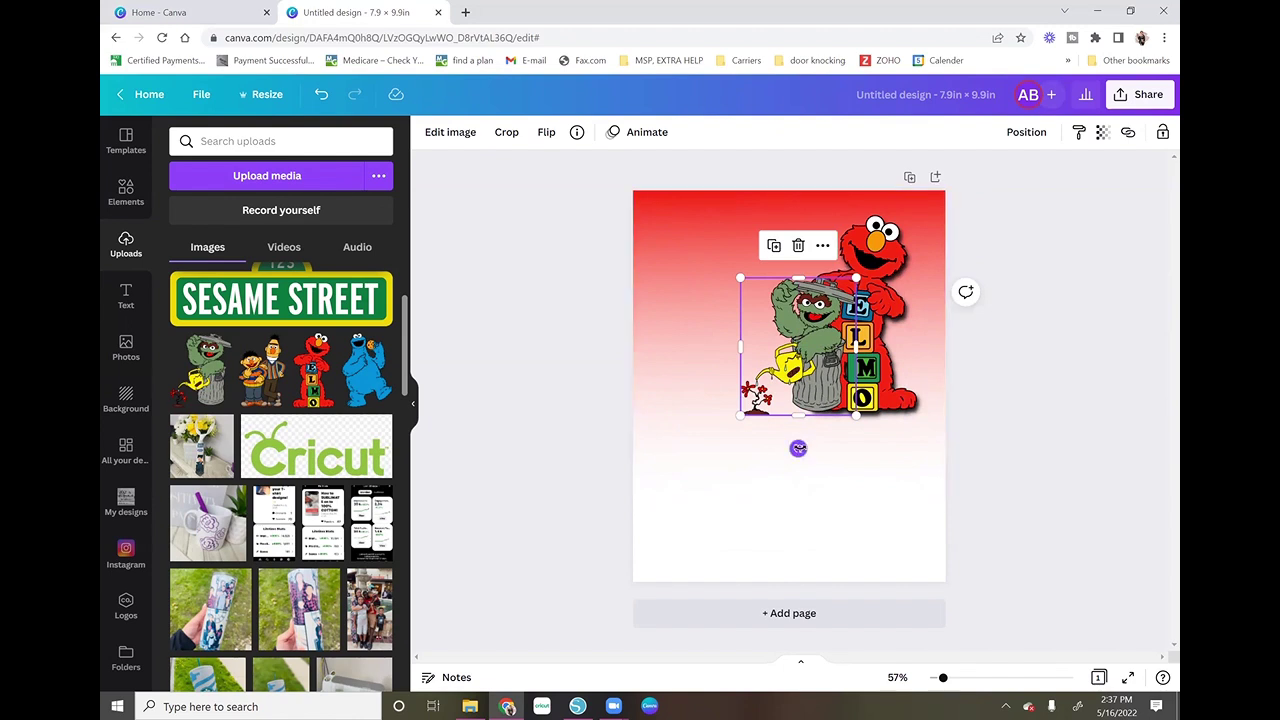
left_click_drag(798, 448, 791, 448)
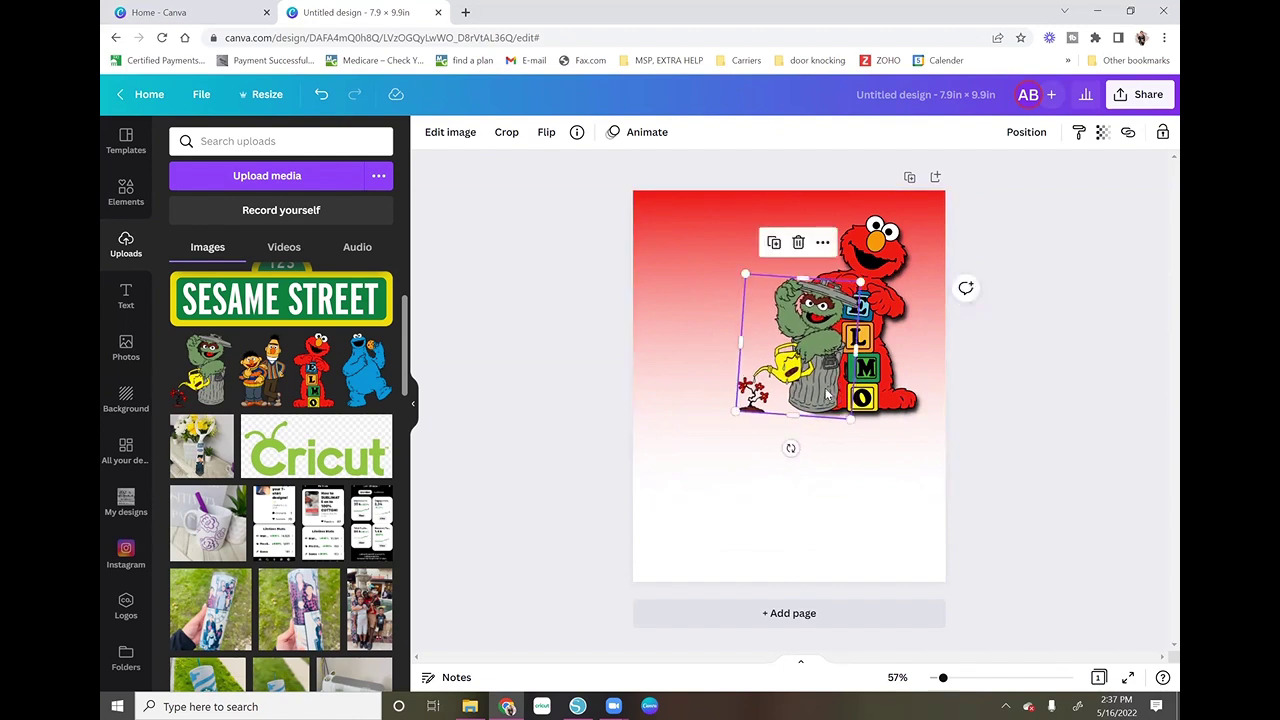
left_click_drag(821, 386, 812, 387)
Move Elmo into the page's upper-right corner and enlarge the image to about 60% of the page height
left_click(890, 310)
left_click_drag(890, 310, 910, 288)
left_click_drag(945, 402, 958, 423)
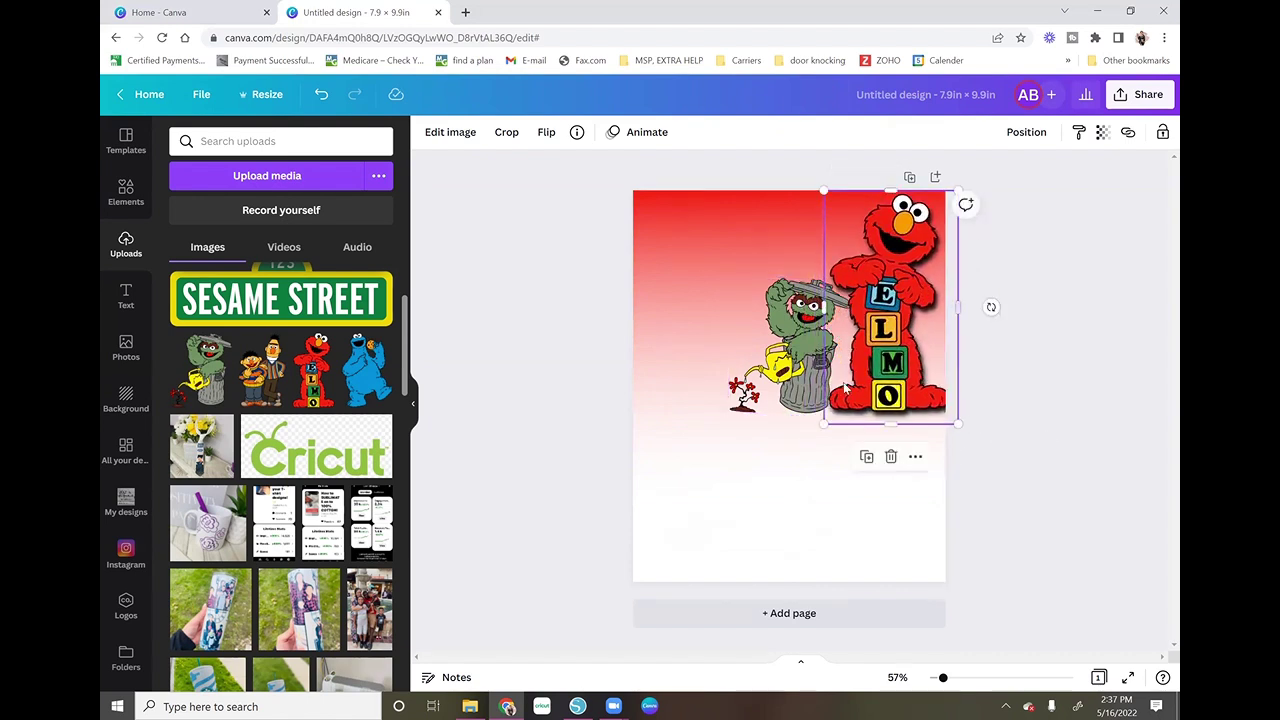
Move Oscar against Elmo's side and enlarge him slightly, overlapping the letter blocks' edge
left_click_drag(806, 392, 831, 393)
left_click_drag(763, 275, 746, 259)
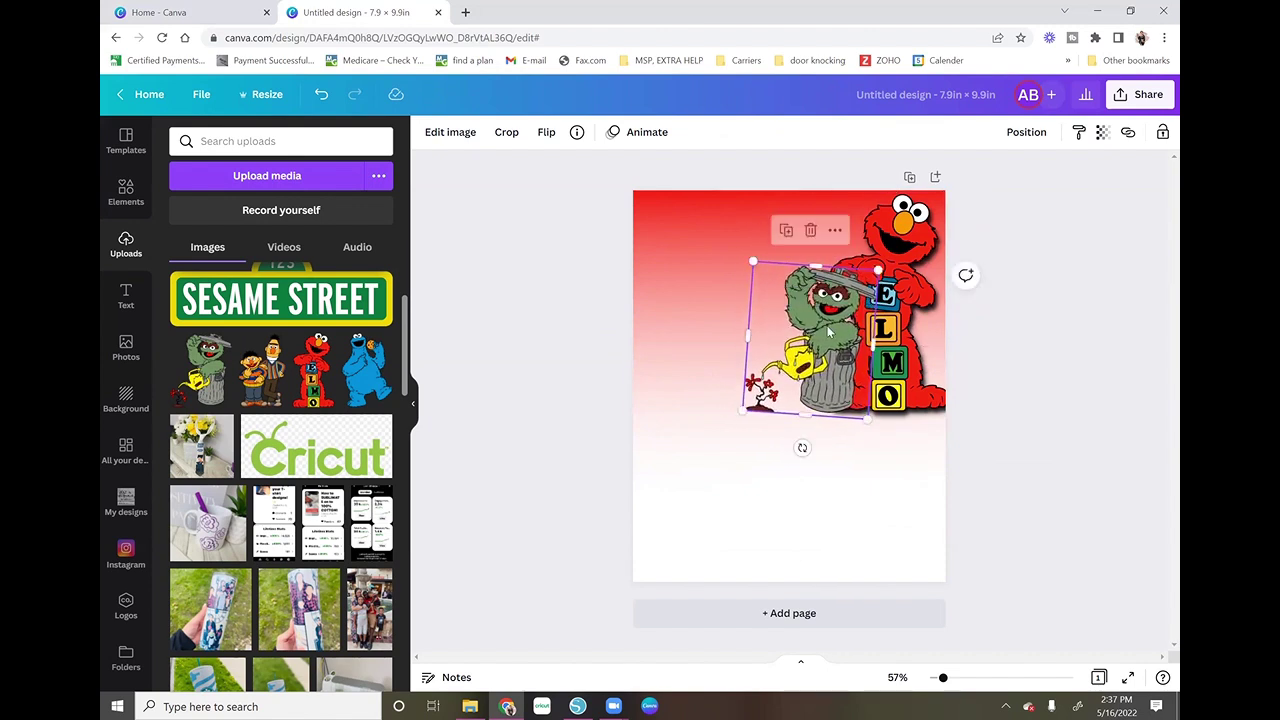
left_click_drag(825, 331, 818, 328)
left_click(953, 433)
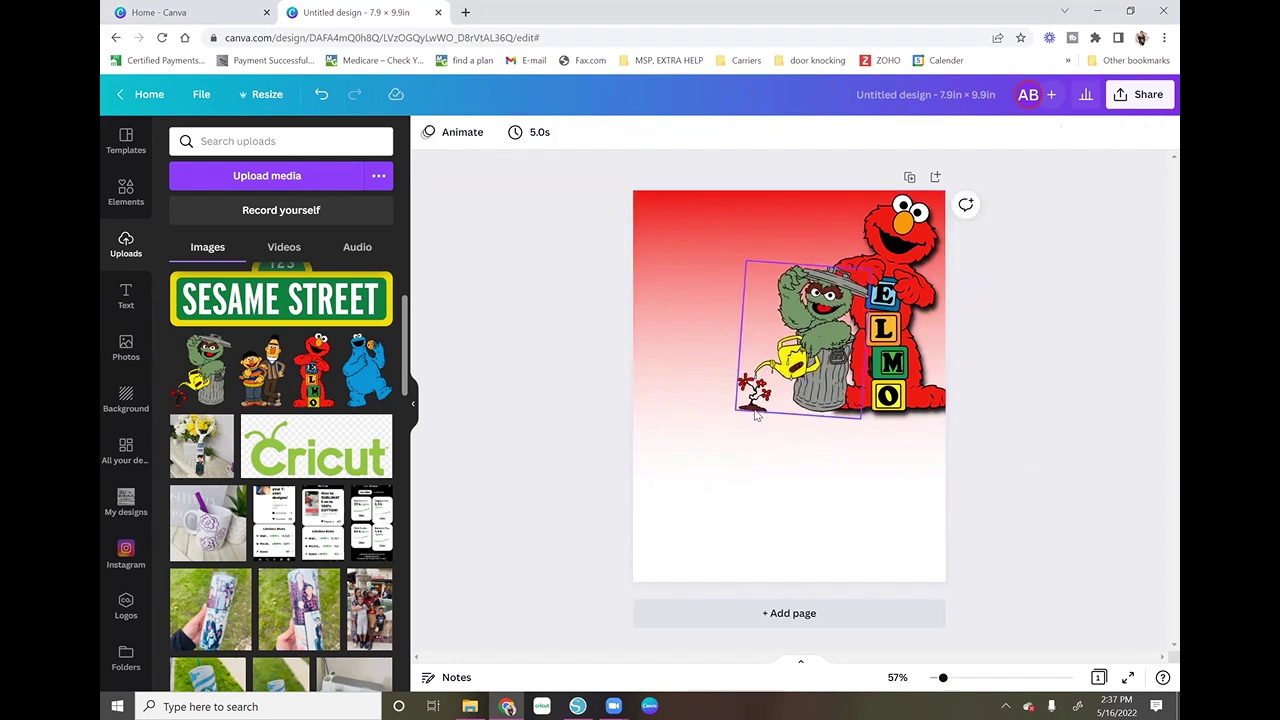
Add the uploaded Cookie Monster image, shrink it to about 60% of the page height and place it beside Elmo at the page's upper edge
left_click(365, 368)
left_click(891, 537)
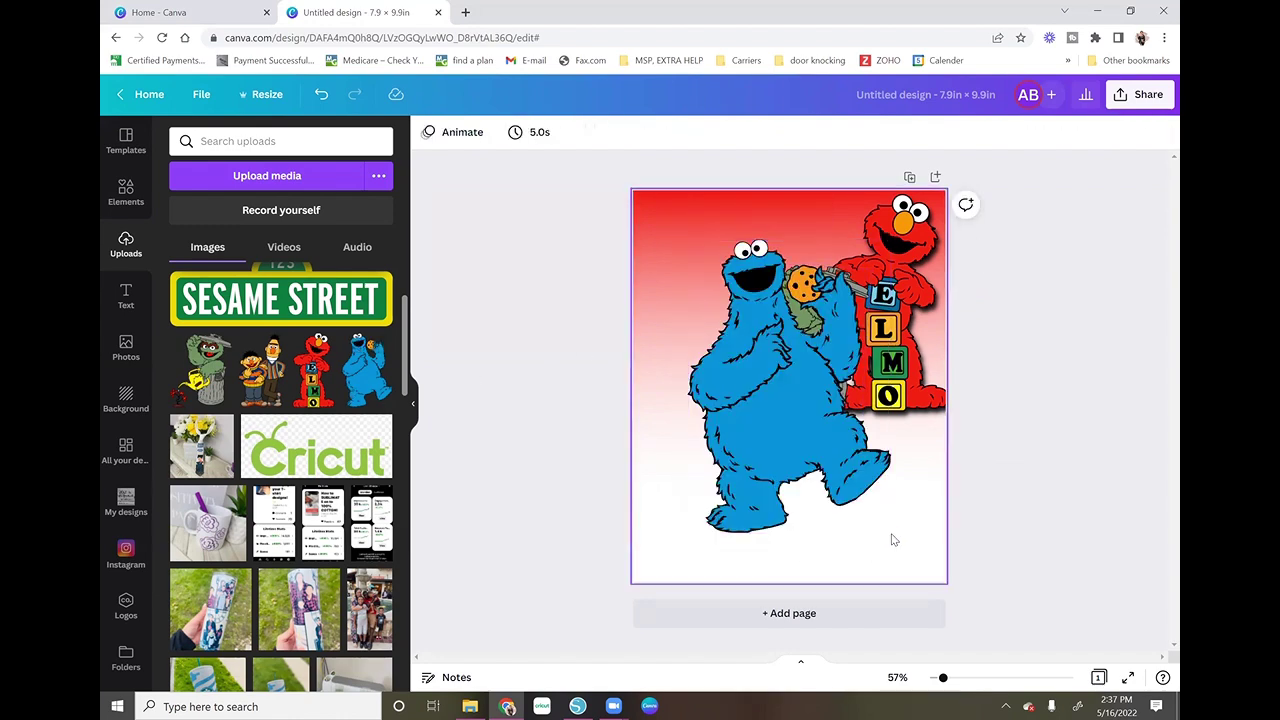
left_click(880, 528)
left_click_drag(886, 528, 857, 480)
left_click_drag(800, 415, 846, 364)
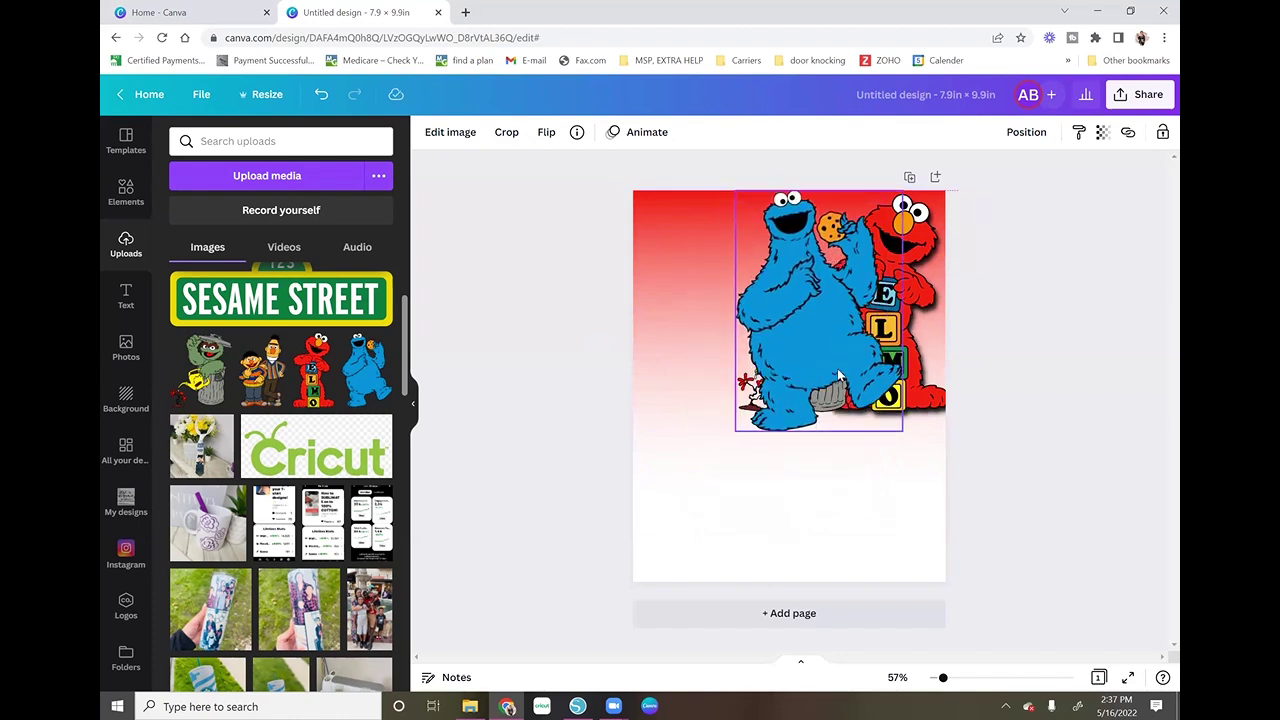
Send Cookie Monster two layers backward, behind Oscar and Elmo, and shrink the image to about 3.4 × 5 in
left_click(1039, 137)
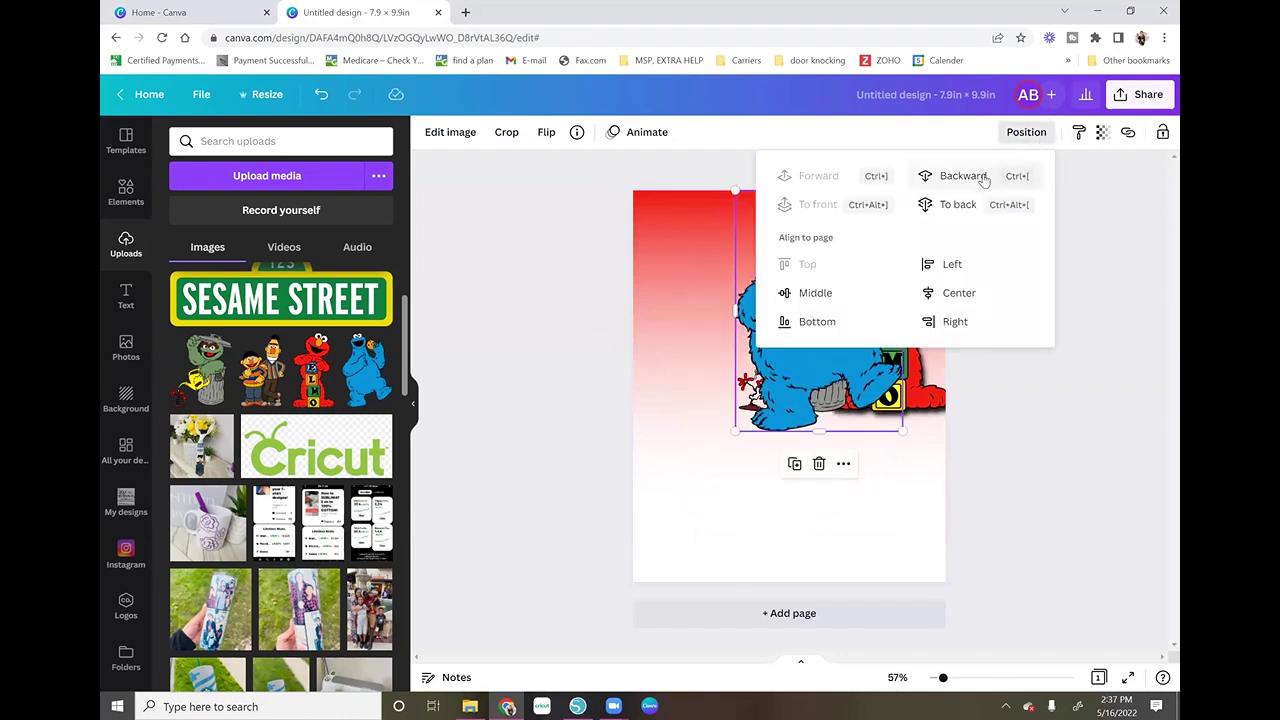
left_click(984, 177)
left_click(984, 177)
left_click(1026, 514)
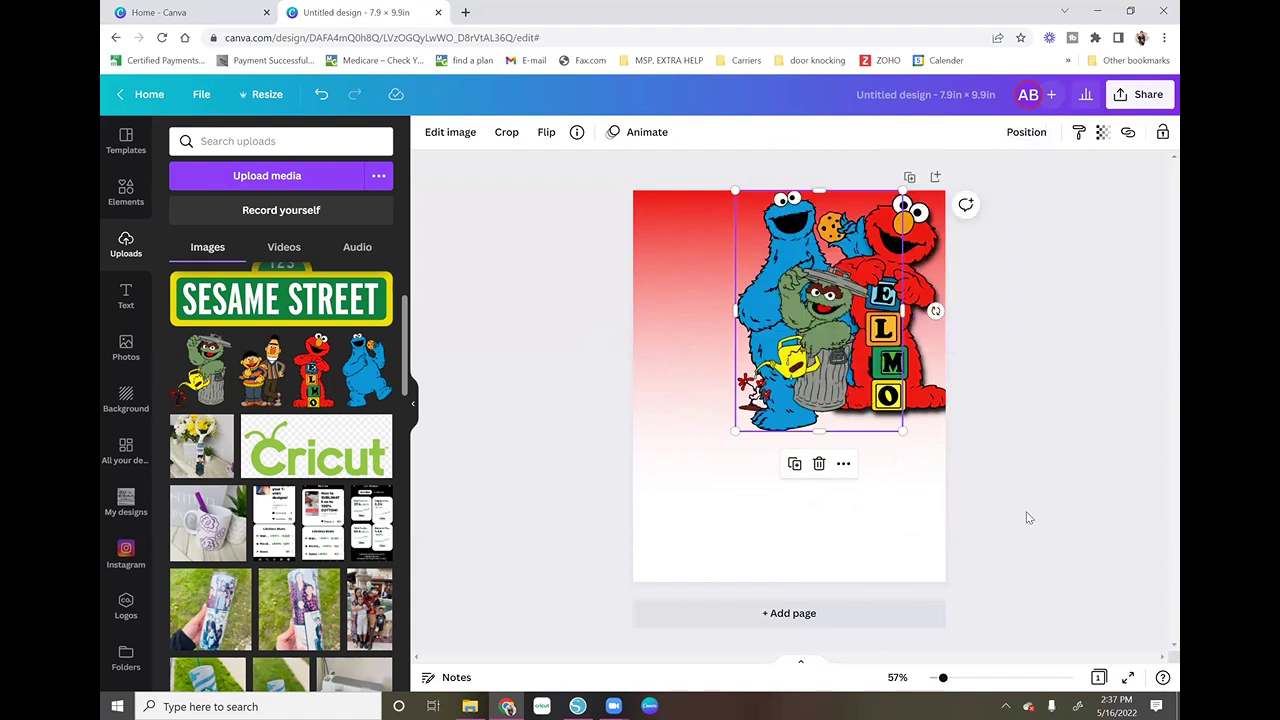
left_click_drag(736, 431, 789, 392)
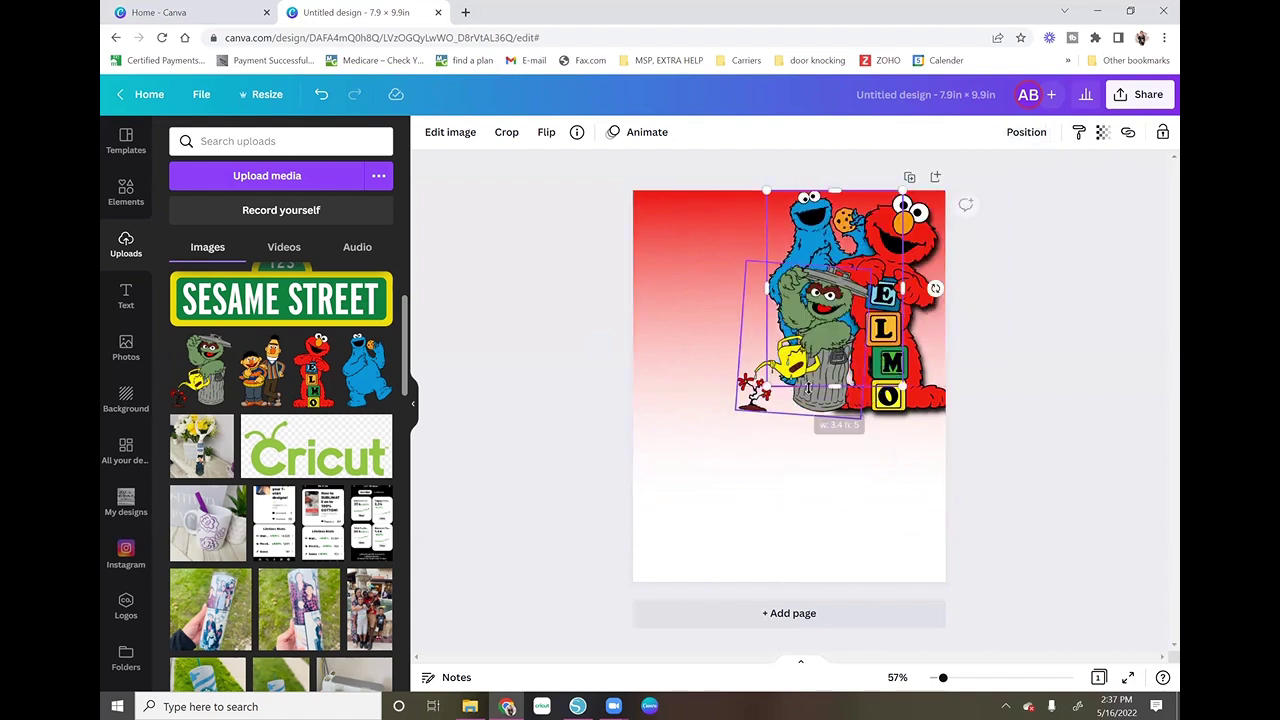
left_click(1062, 450)
Give Oscar a bottom-right drop shadow with transparency 100
left_click(836, 398)
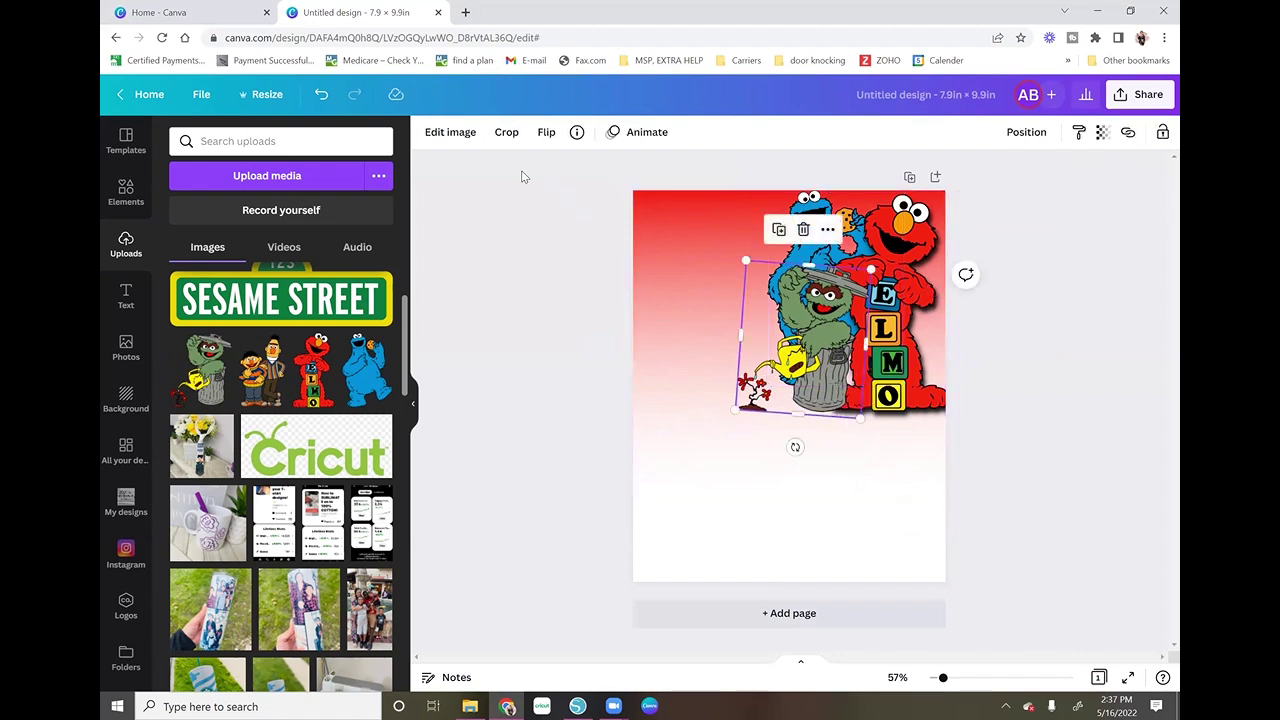
left_click(468, 133)
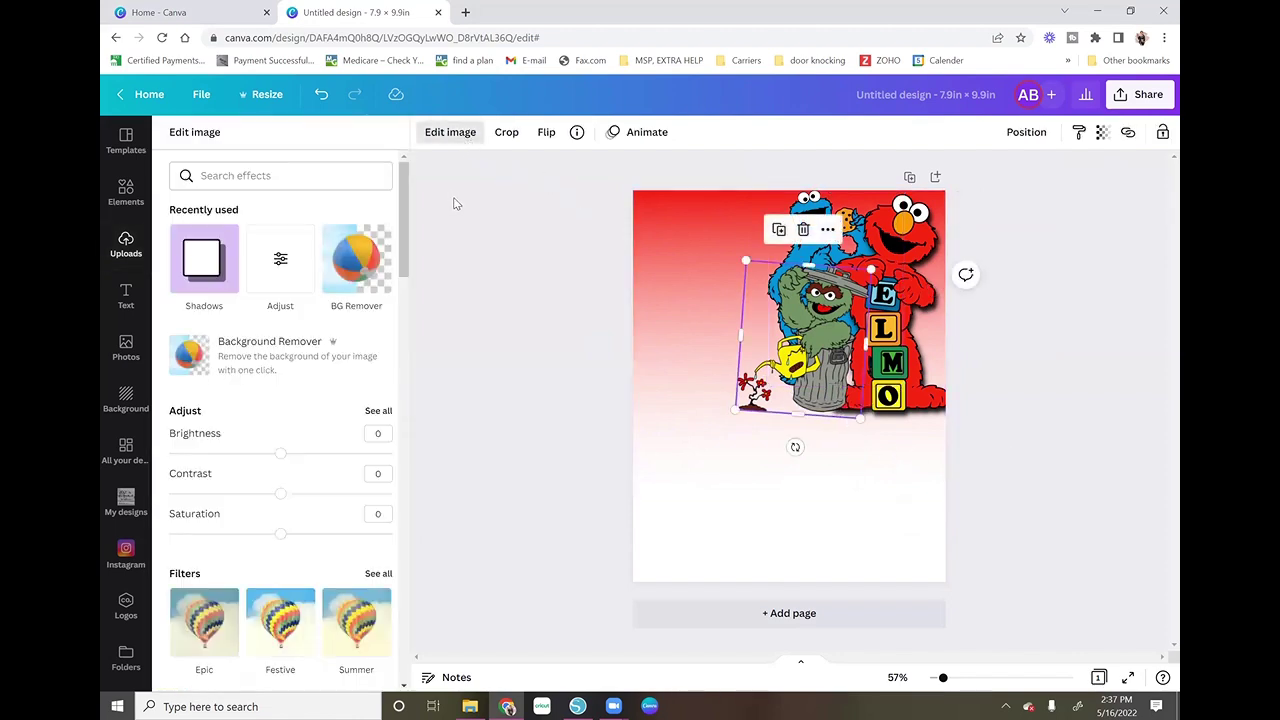
left_click(212, 272)
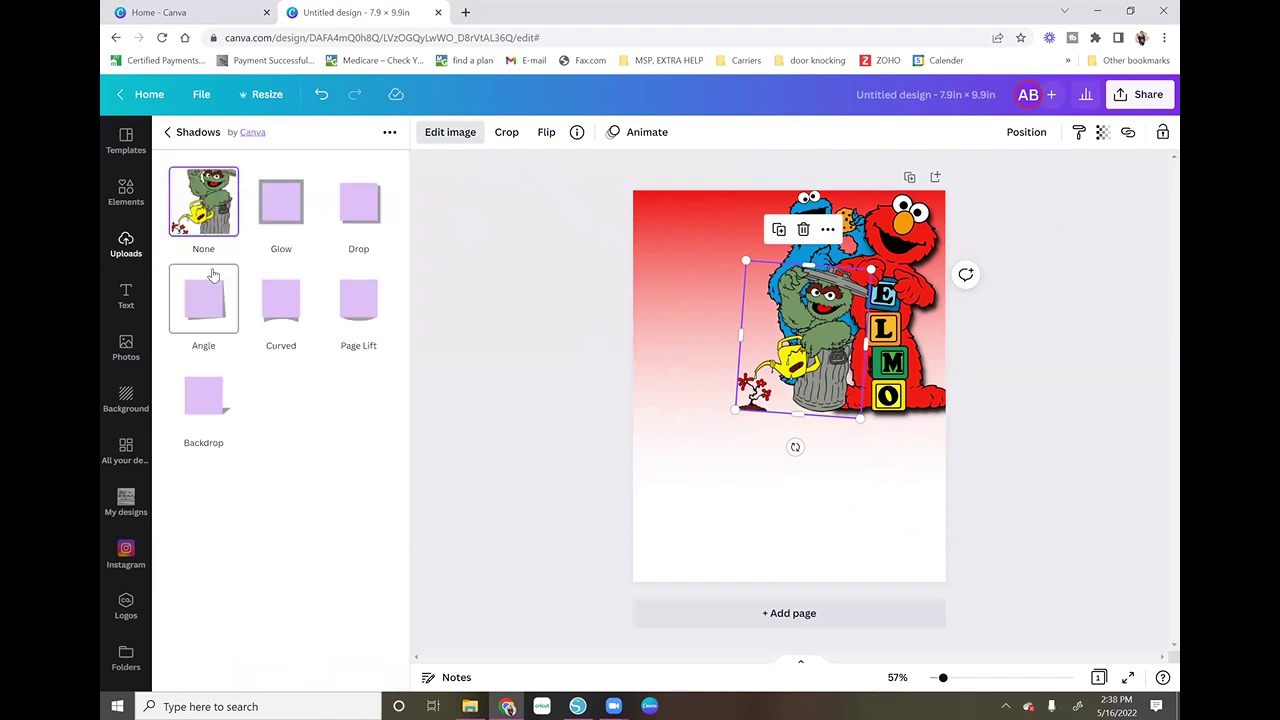
left_click(349, 213)
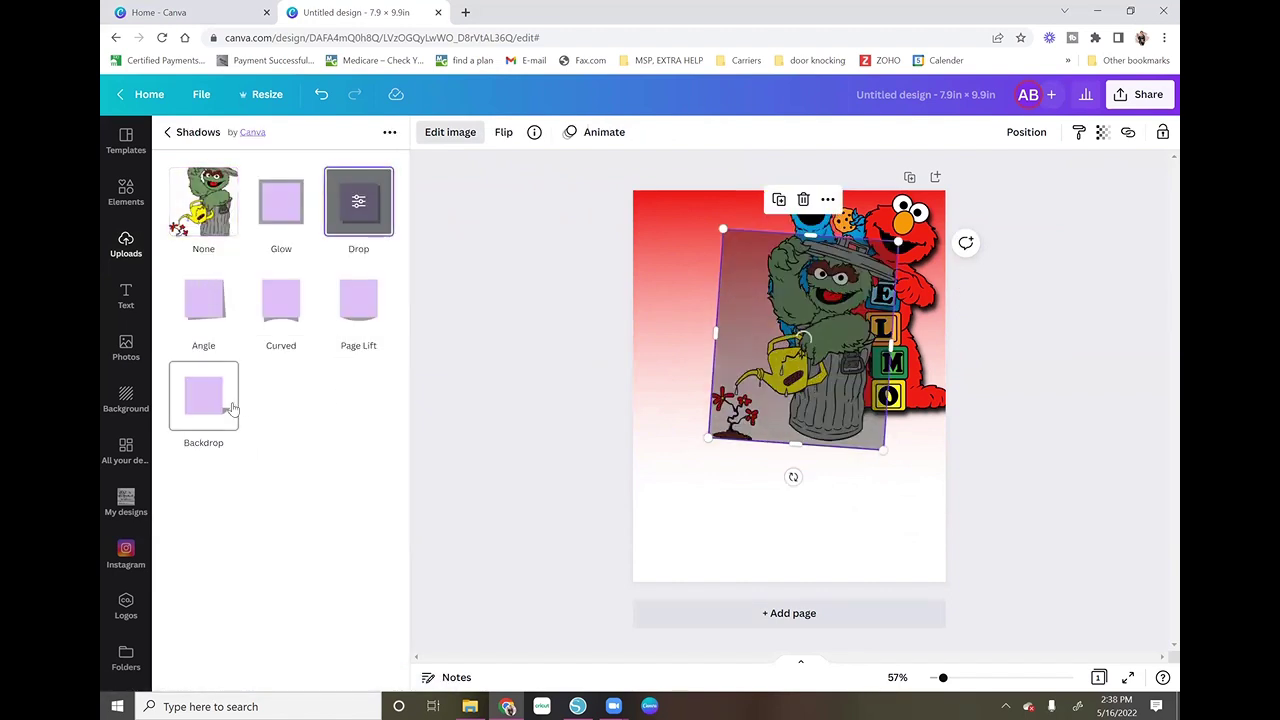
left_click(362, 204)
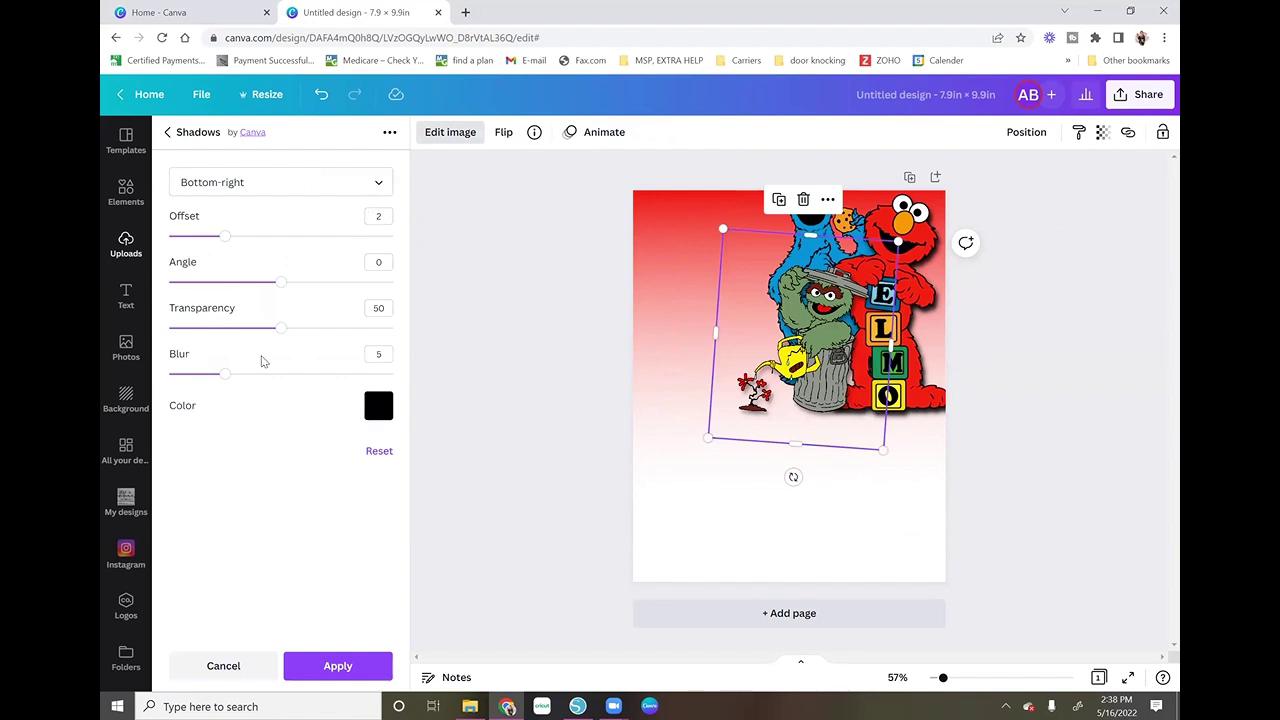
left_click_drag(278, 334, 406, 297)
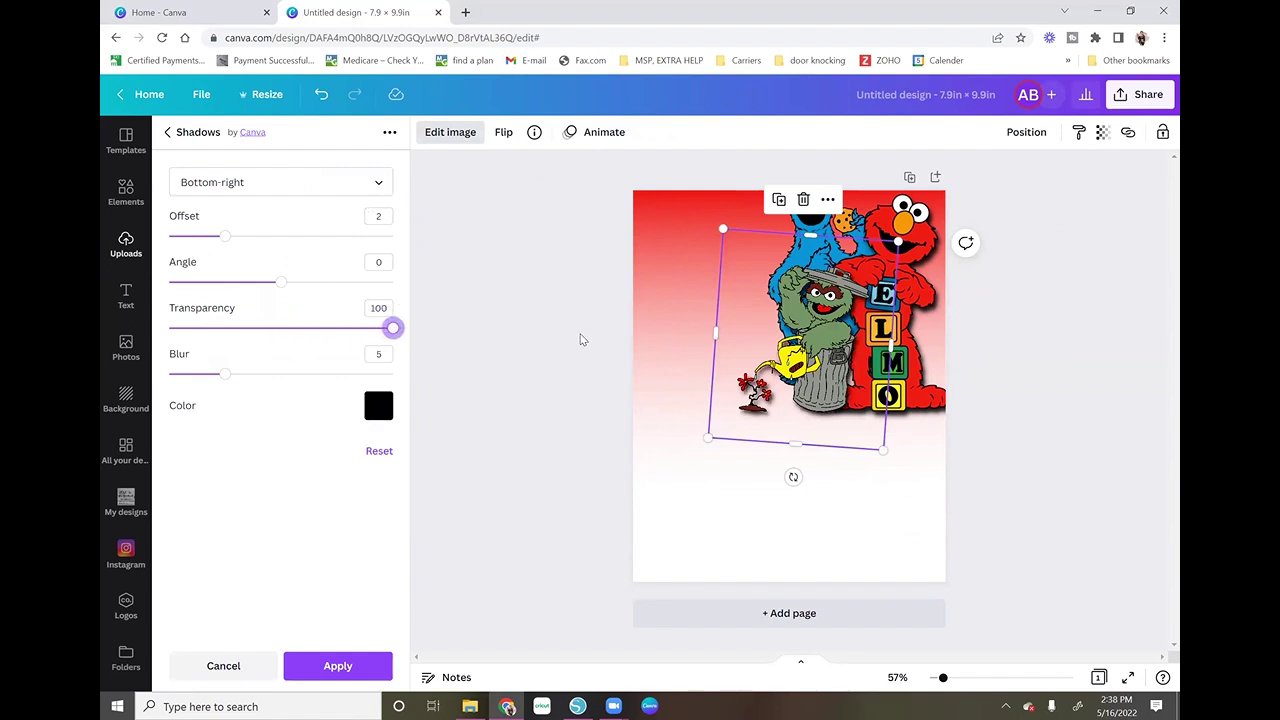
left_click(1048, 415)
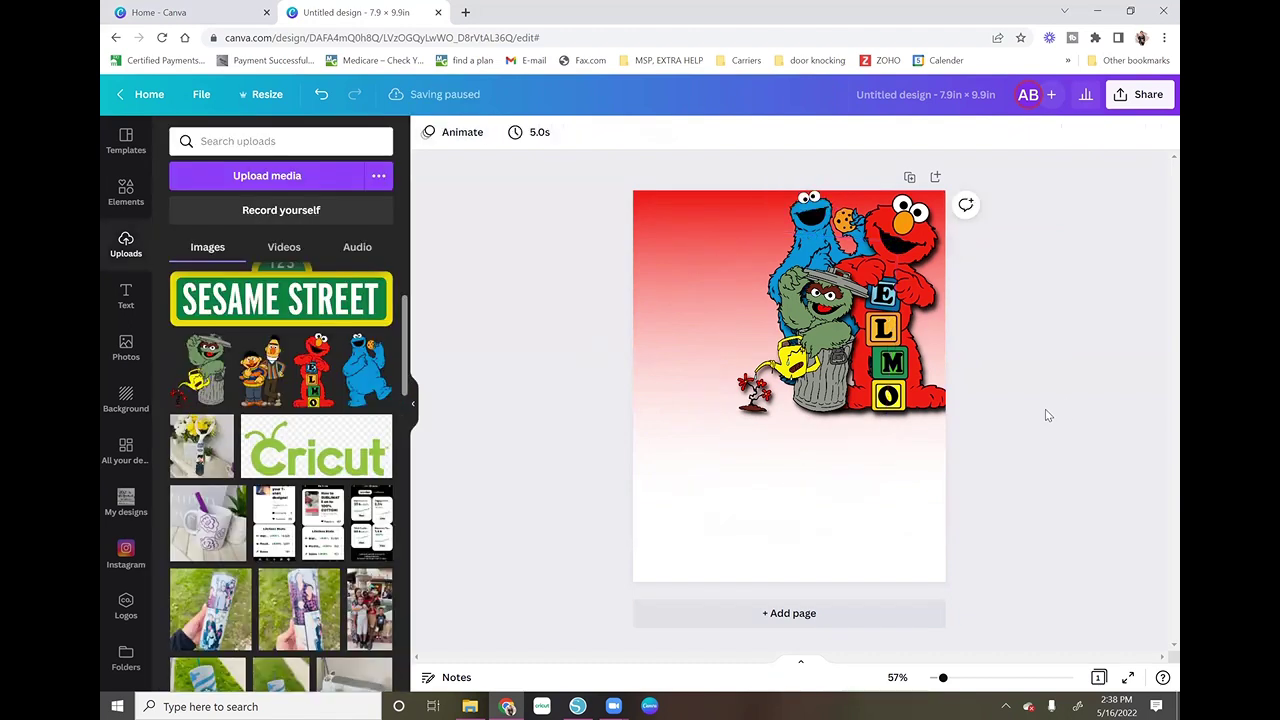
Give Cookie Monster a bottom-right drop shadow with transparency 100
left_click(829, 243)
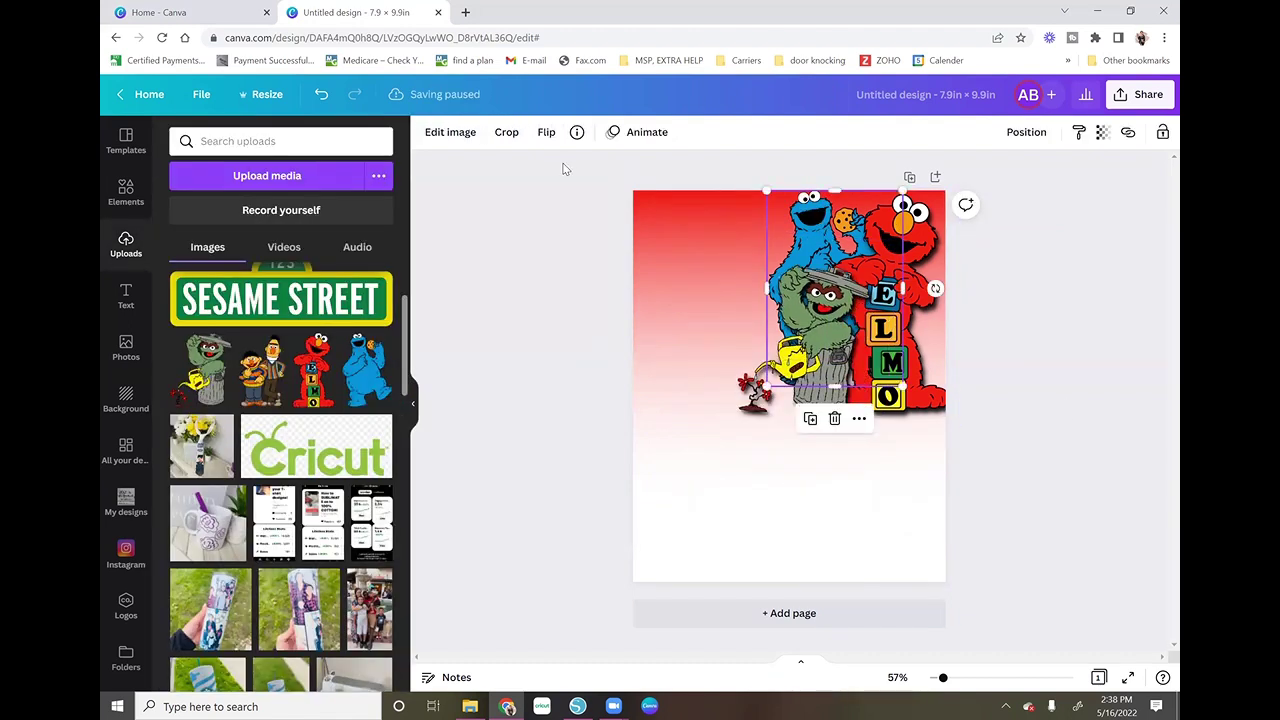
left_click(450, 132)
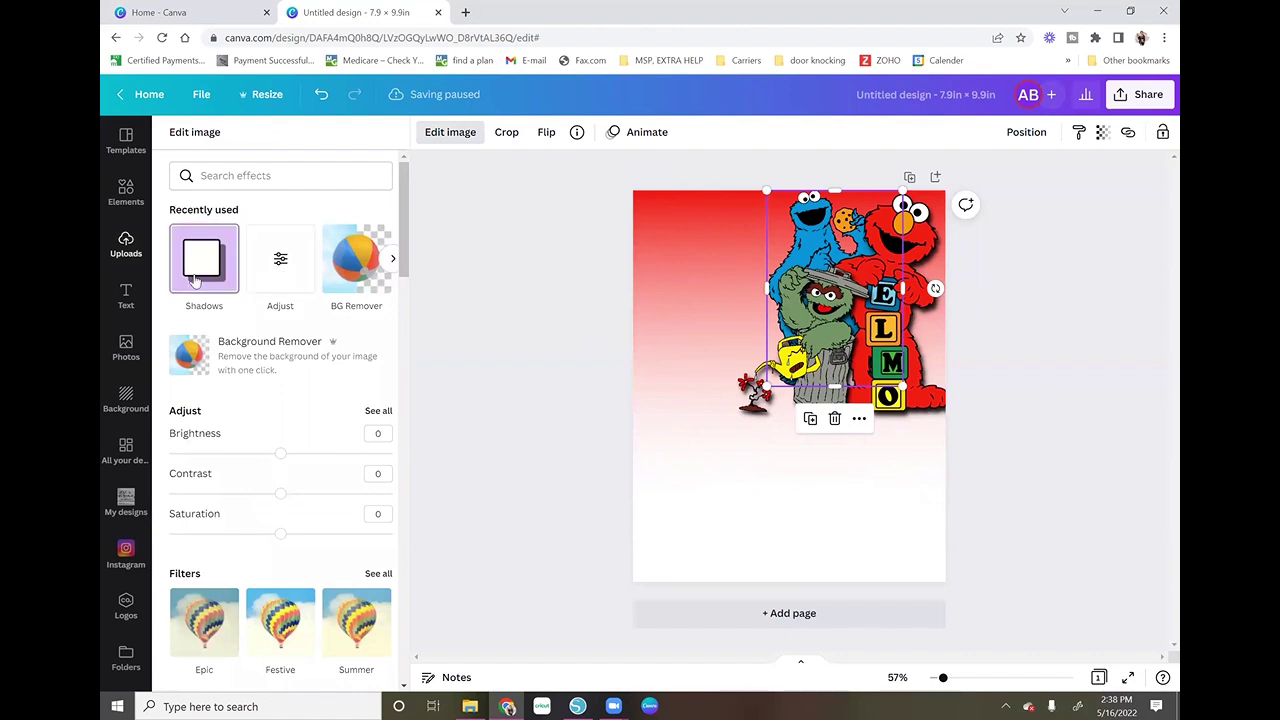
left_click(204, 268)
left_click(362, 205)
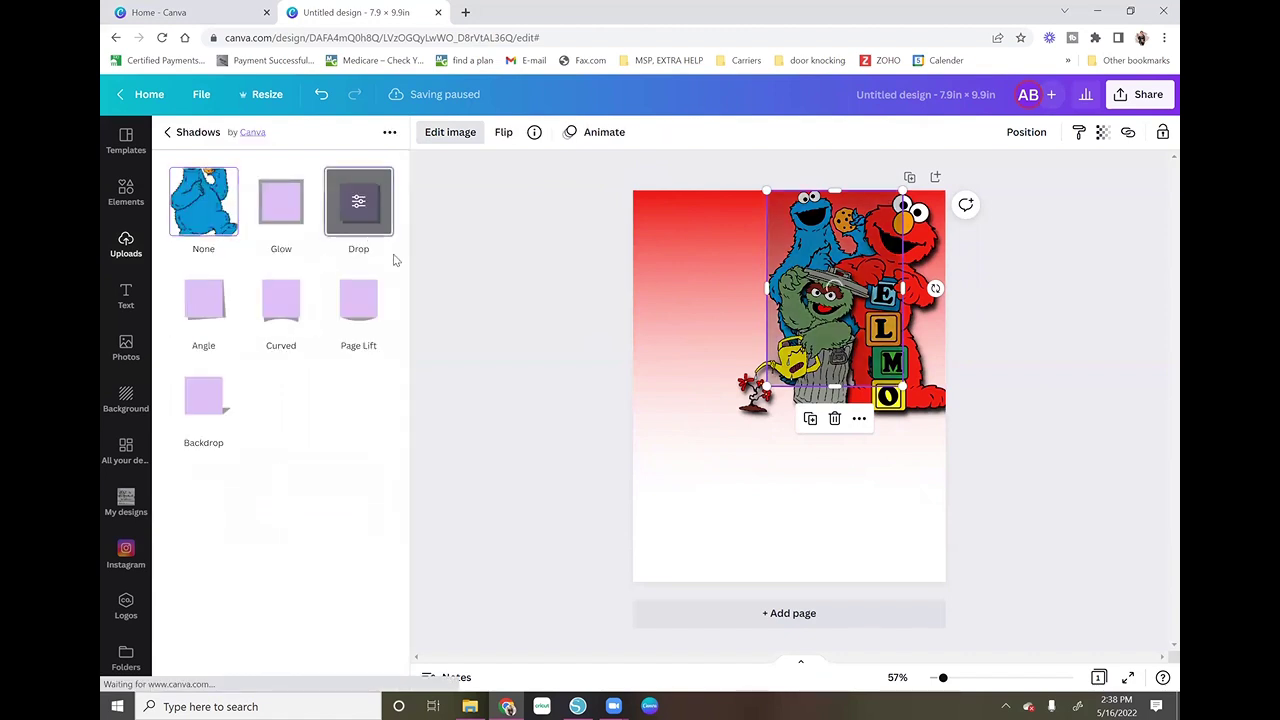
left_click(358, 207)
left_click_drag(286, 335, 397, 310)
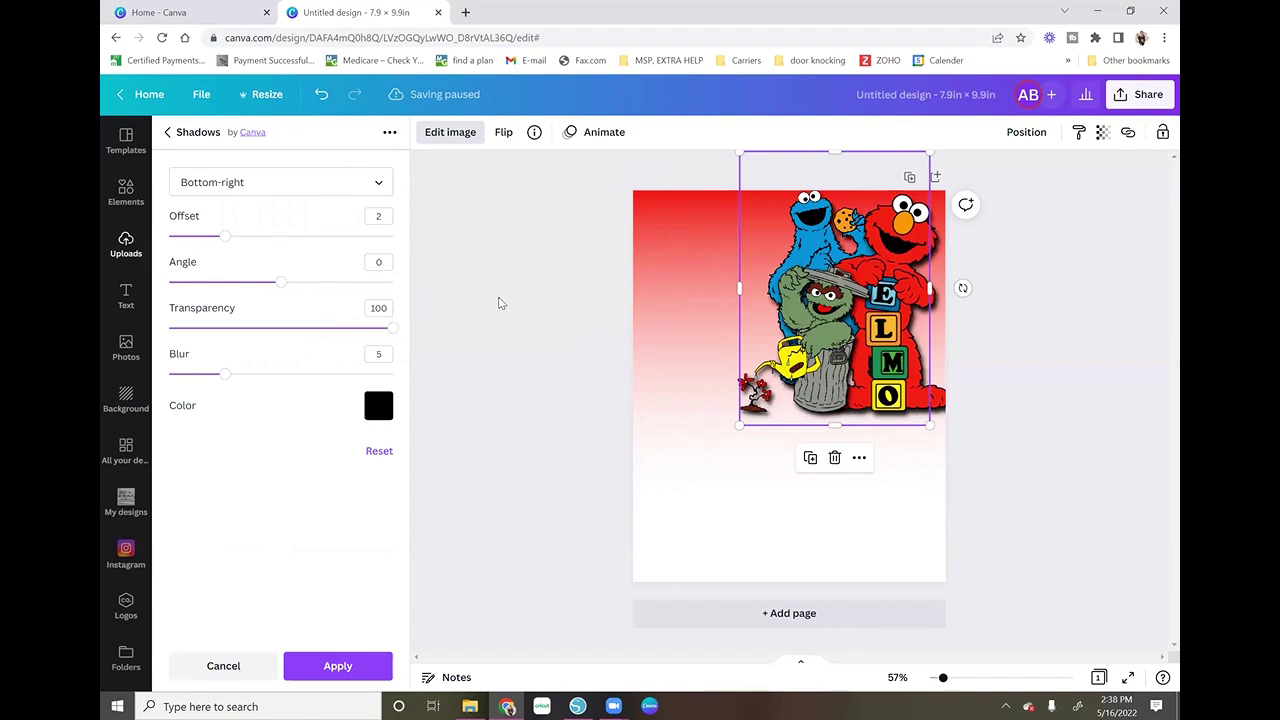
left_click(501, 303)
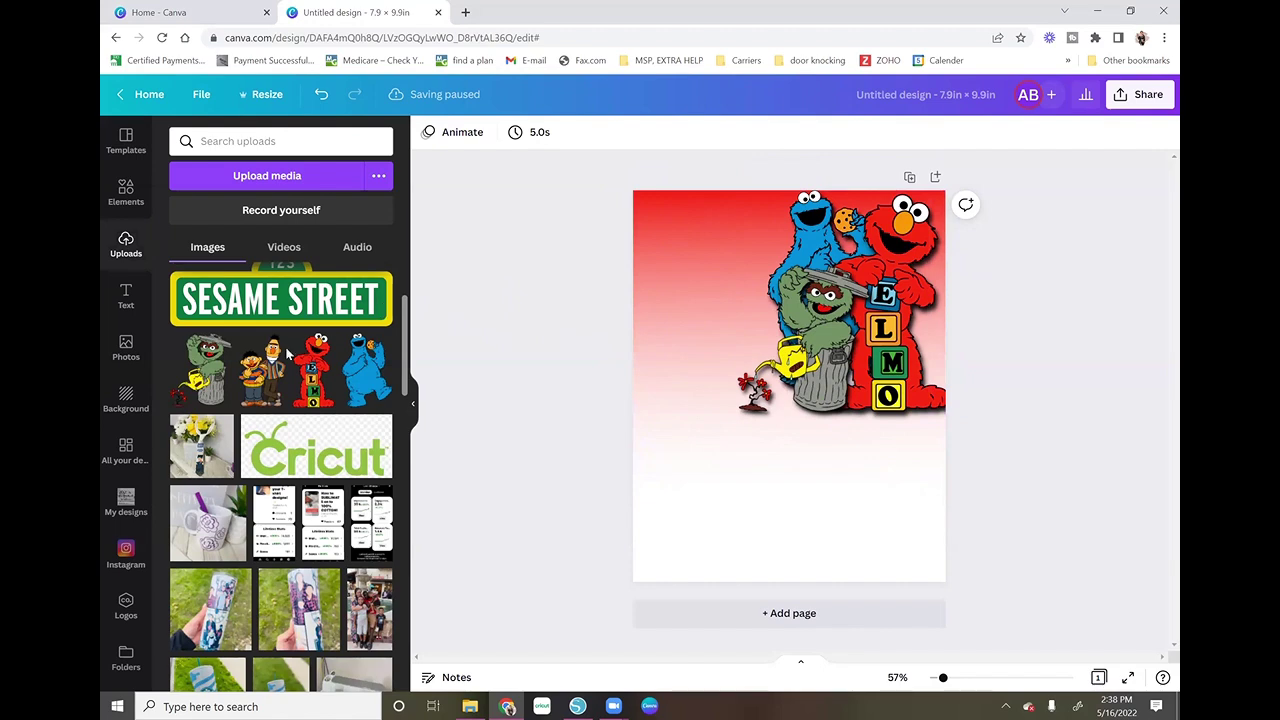
Clear the gradient element search, add a circular photo frame and place it on the lower part of the page below the characters
left_click(136, 206)
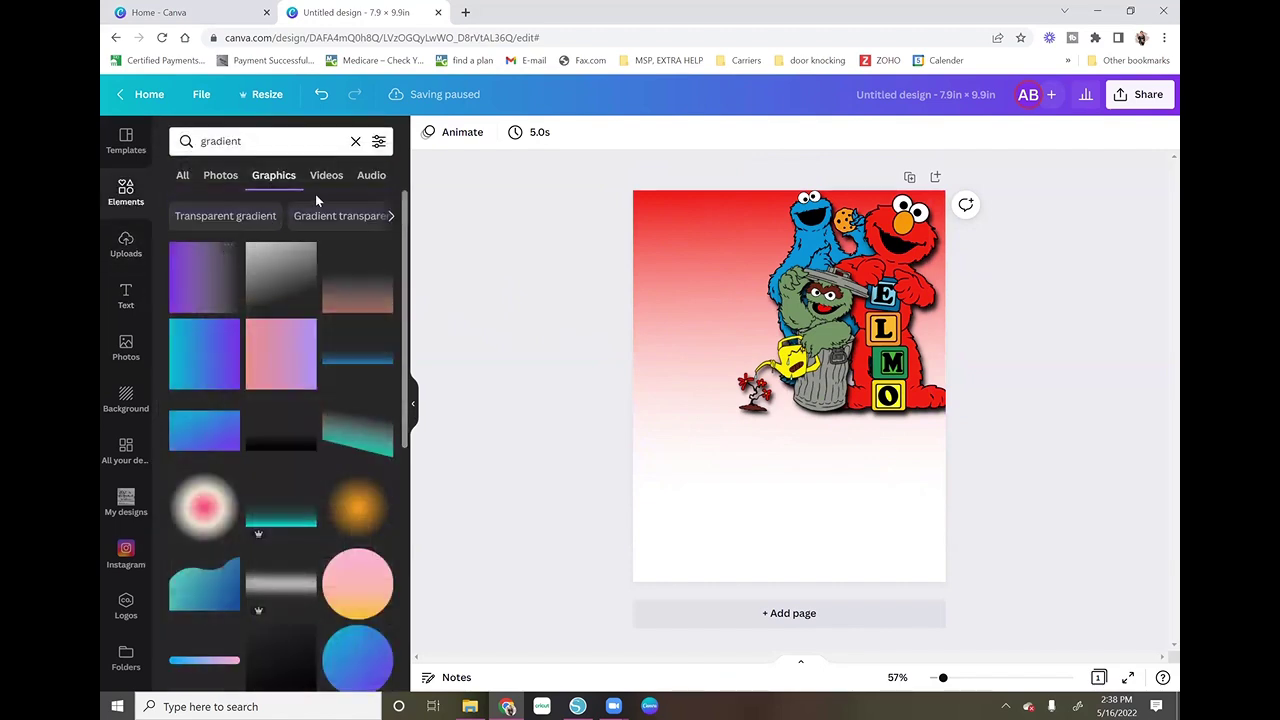
left_click(355, 141)
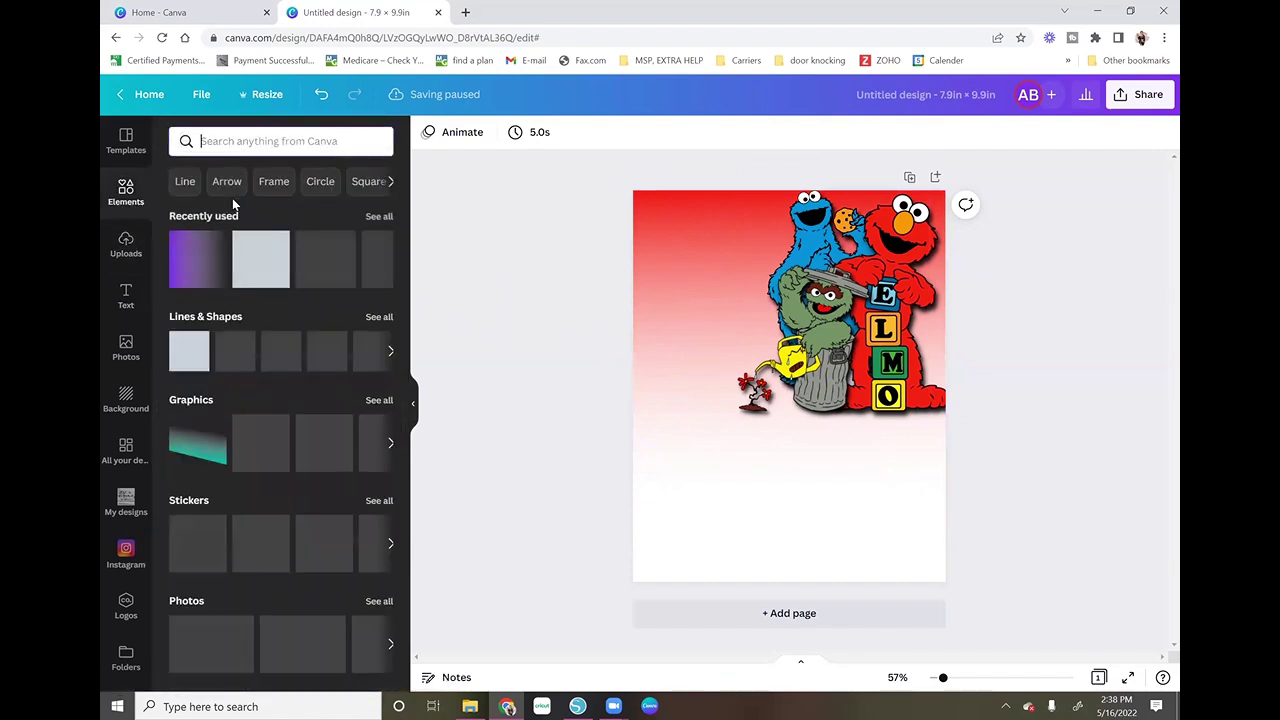
scroll(280, 440, "down", 5)
scroll(300, 450, "down", 4)
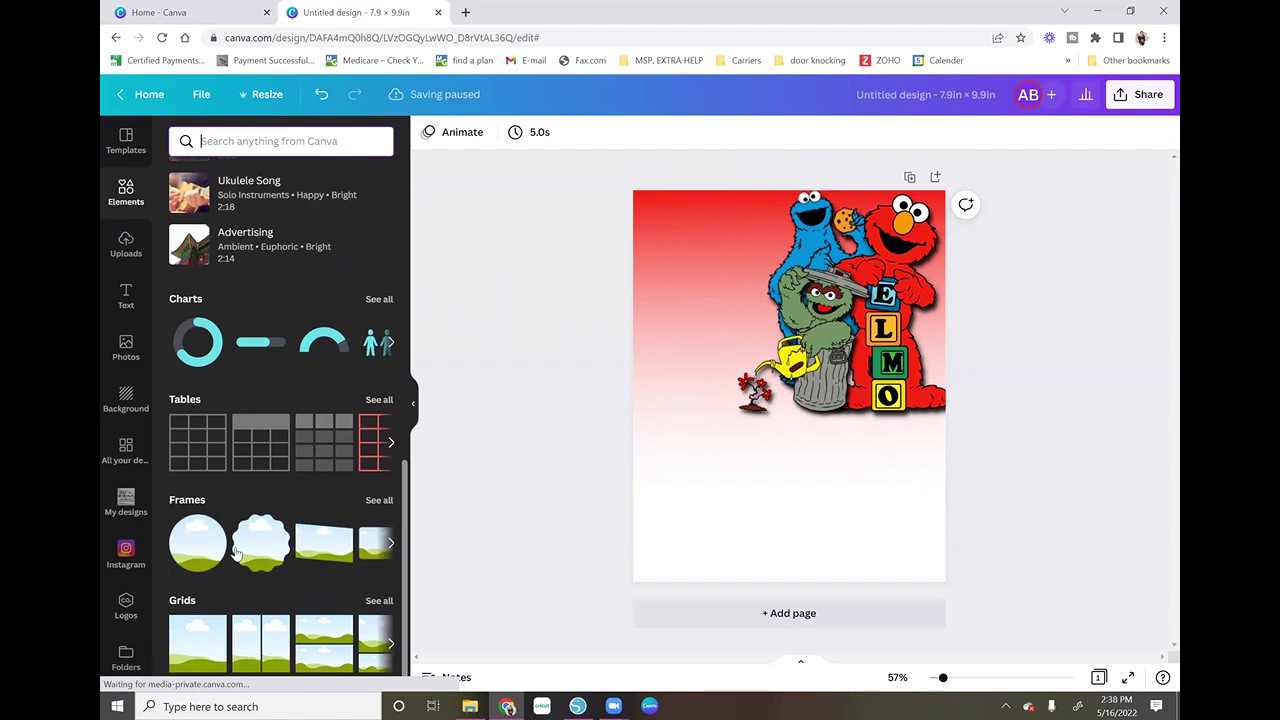
left_click(210, 545)
left_click_drag(785, 414, 724, 312)
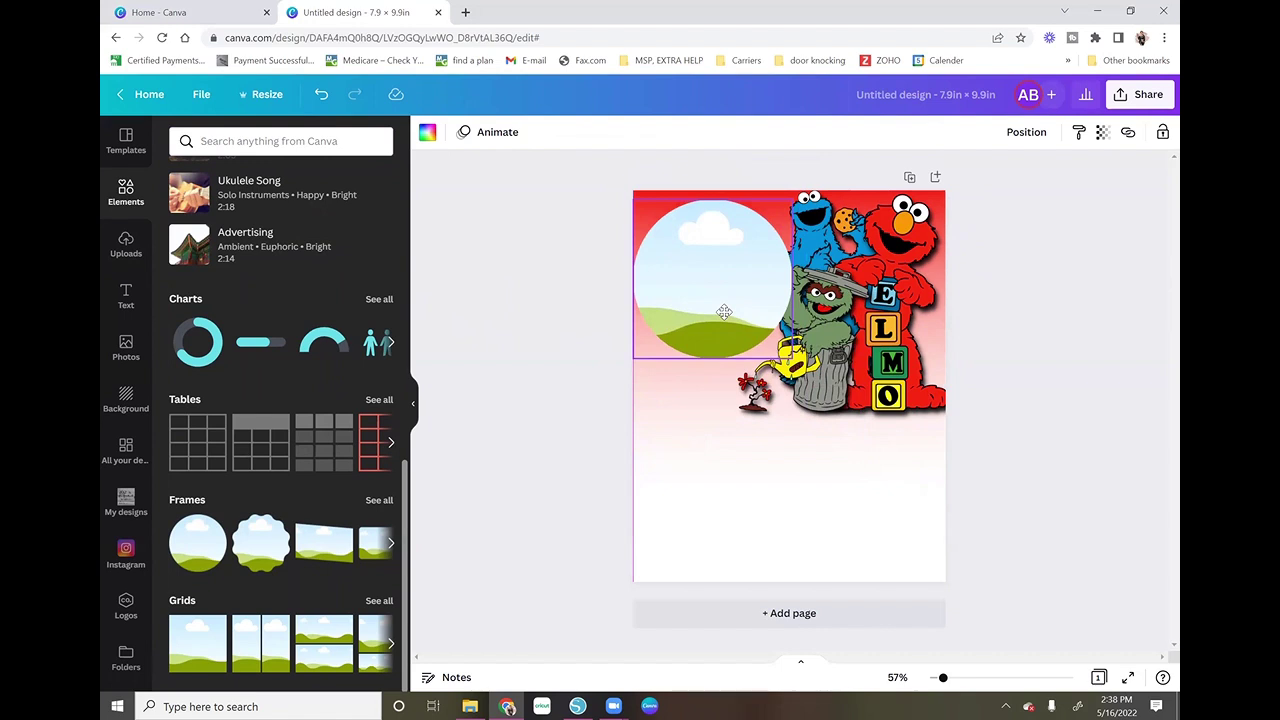
left_click_drag(726, 313, 742, 354)
left_click_drag(783, 400, 811, 548)
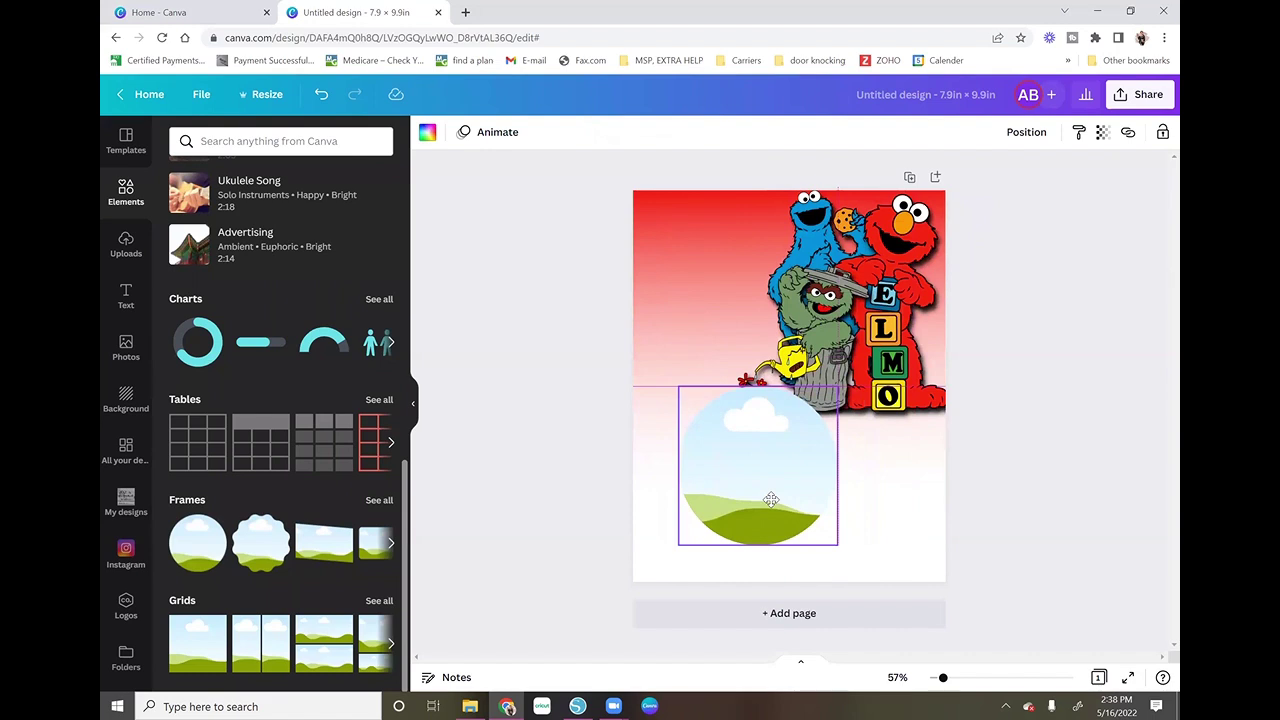
Add the circular frame with a thin coloured outline from the full frames collection and delete the plain circular frame
left_click(378, 502)
scroll(340, 420, "down", 5)
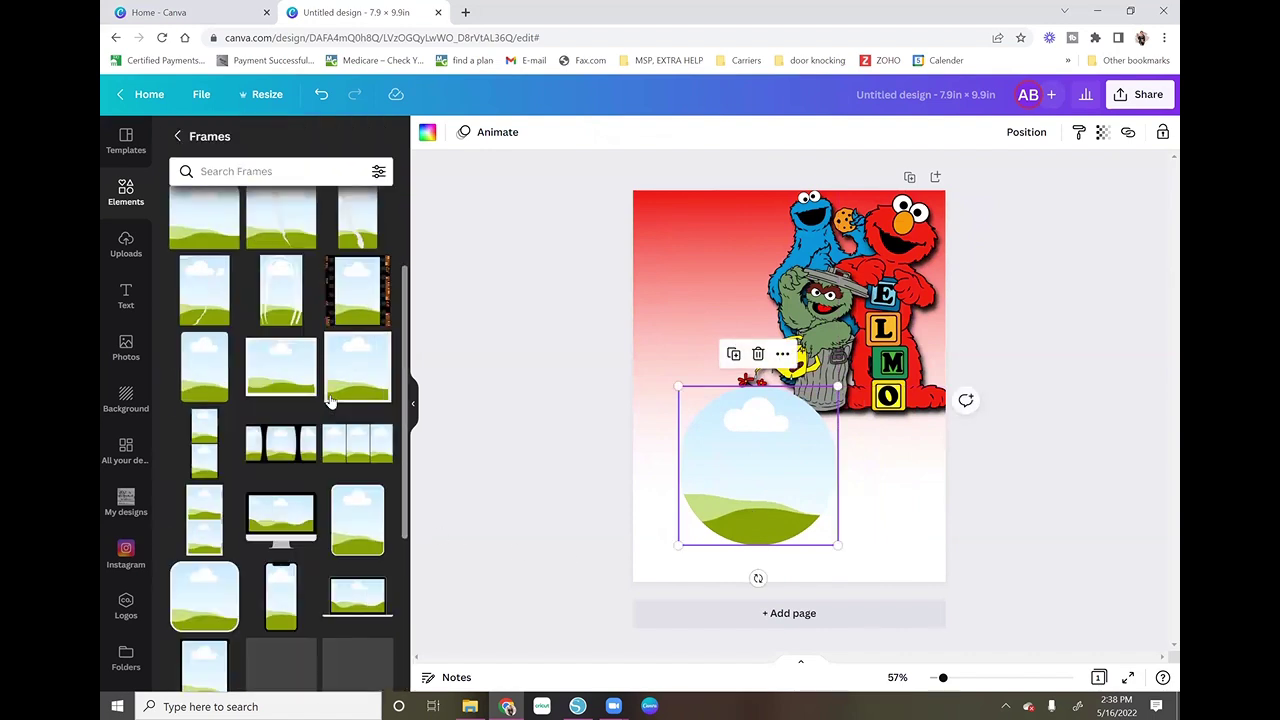
scroll(330, 400, "down", 3)
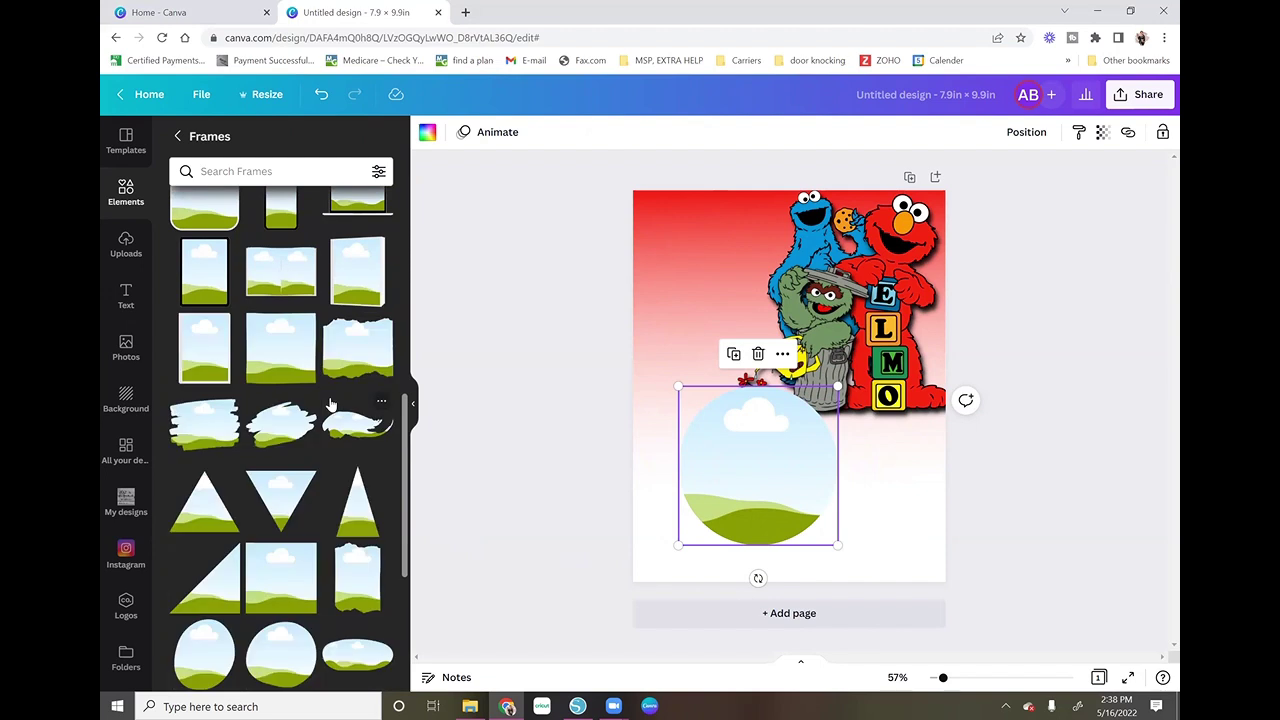
scroll(332, 403, "down", 6)
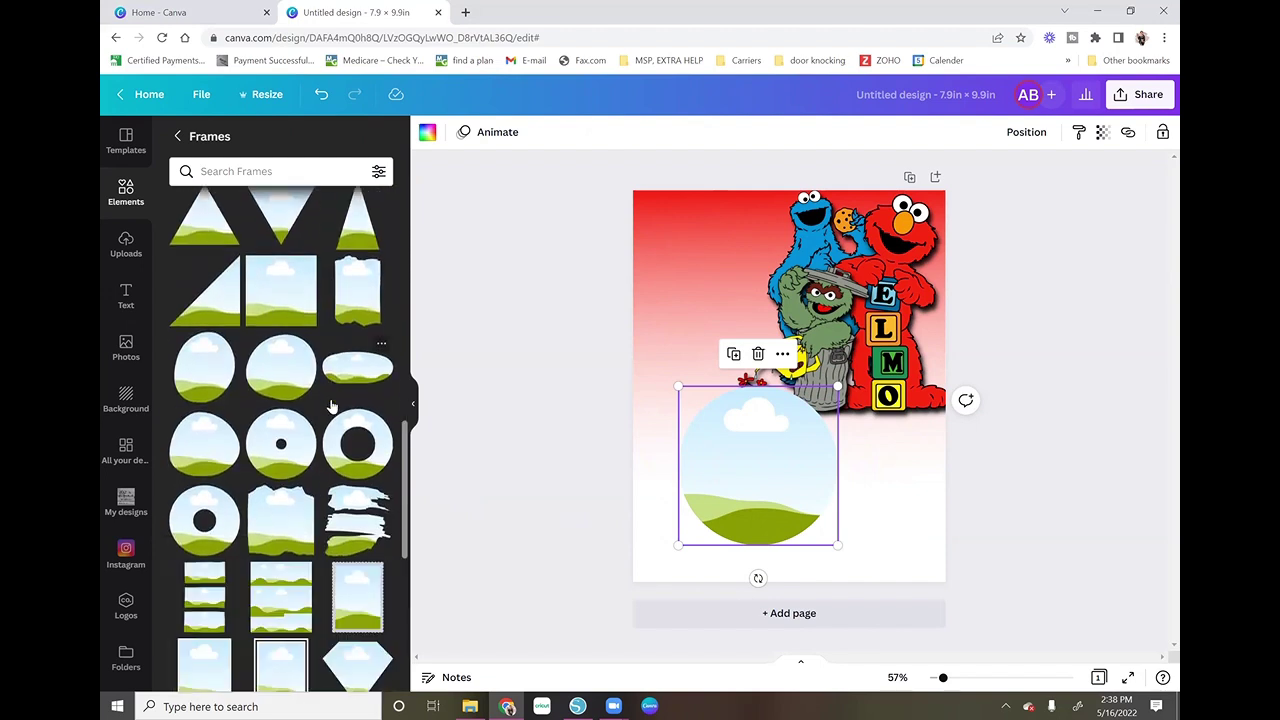
scroll(332, 406, "down", 4)
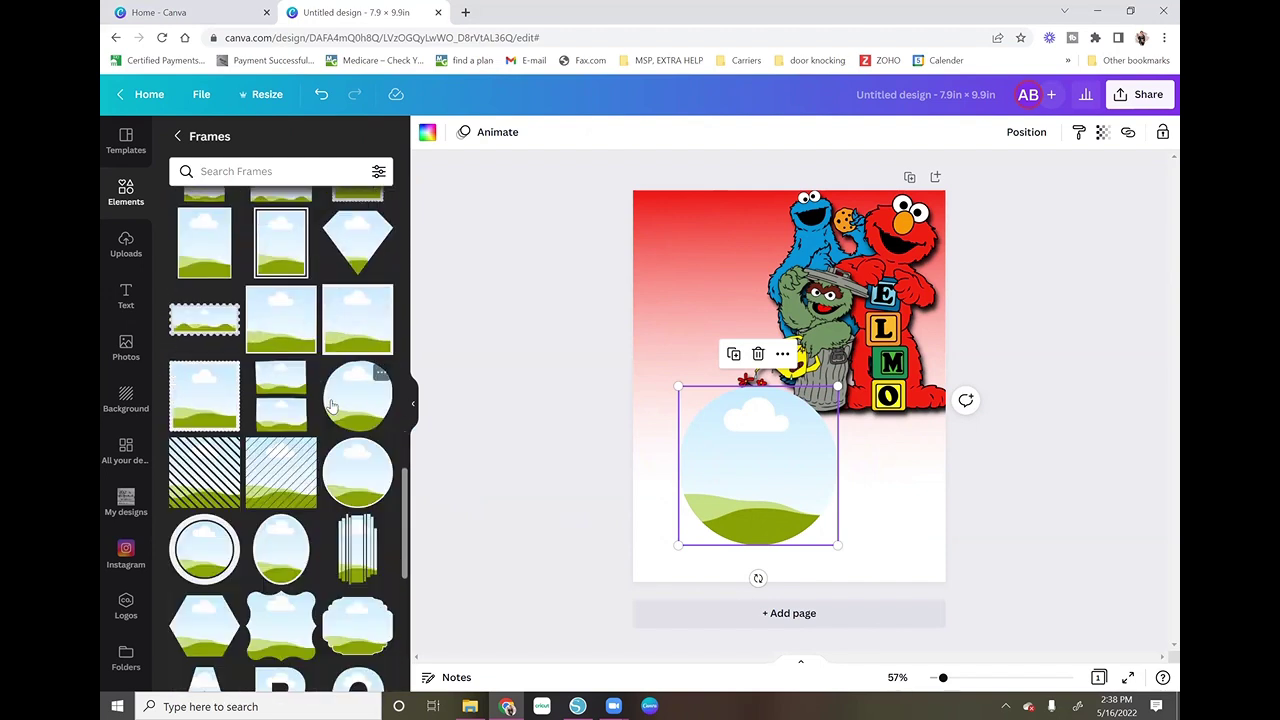
scroll(332, 406, "down", 1)
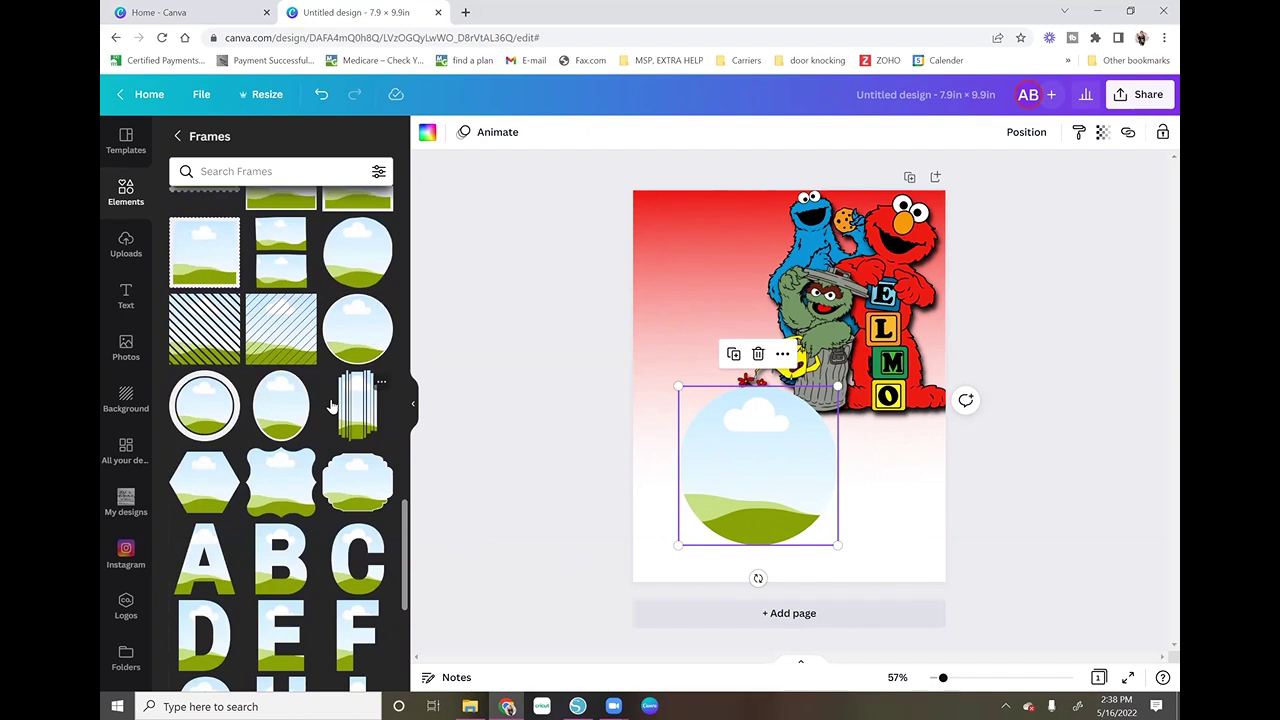
left_click(358, 330)
left_click(743, 540)
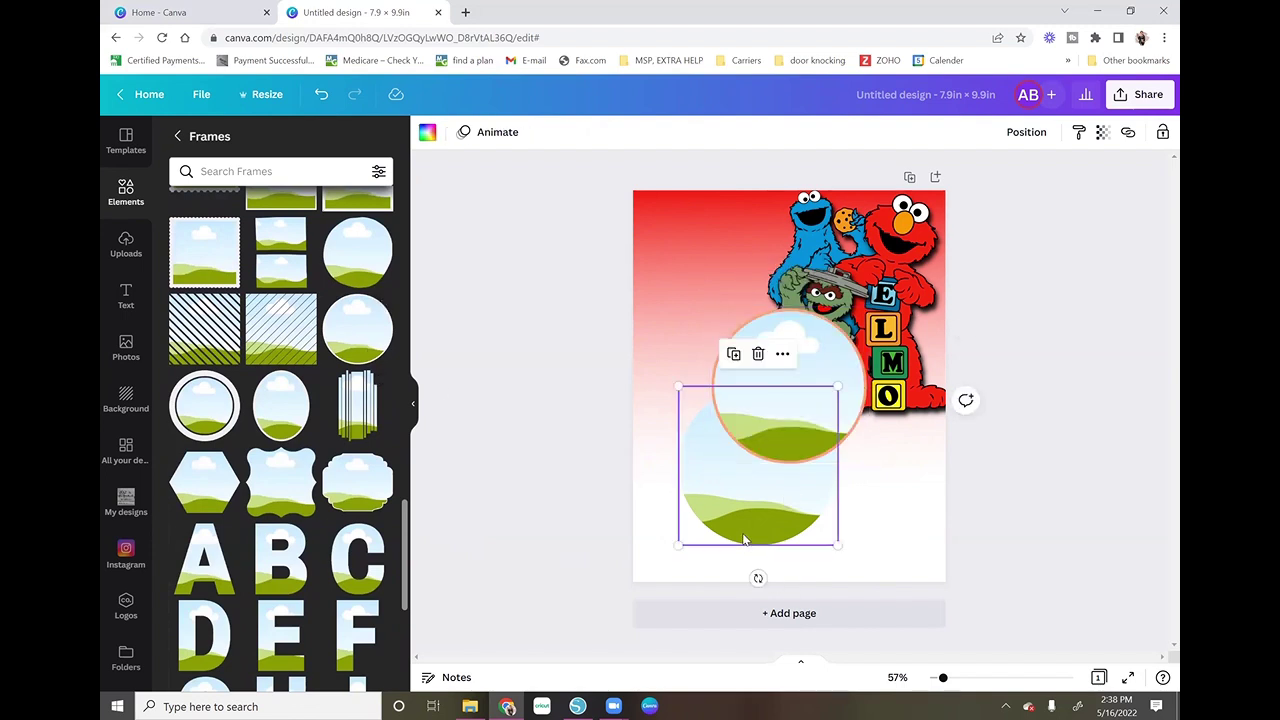
key("Delete")
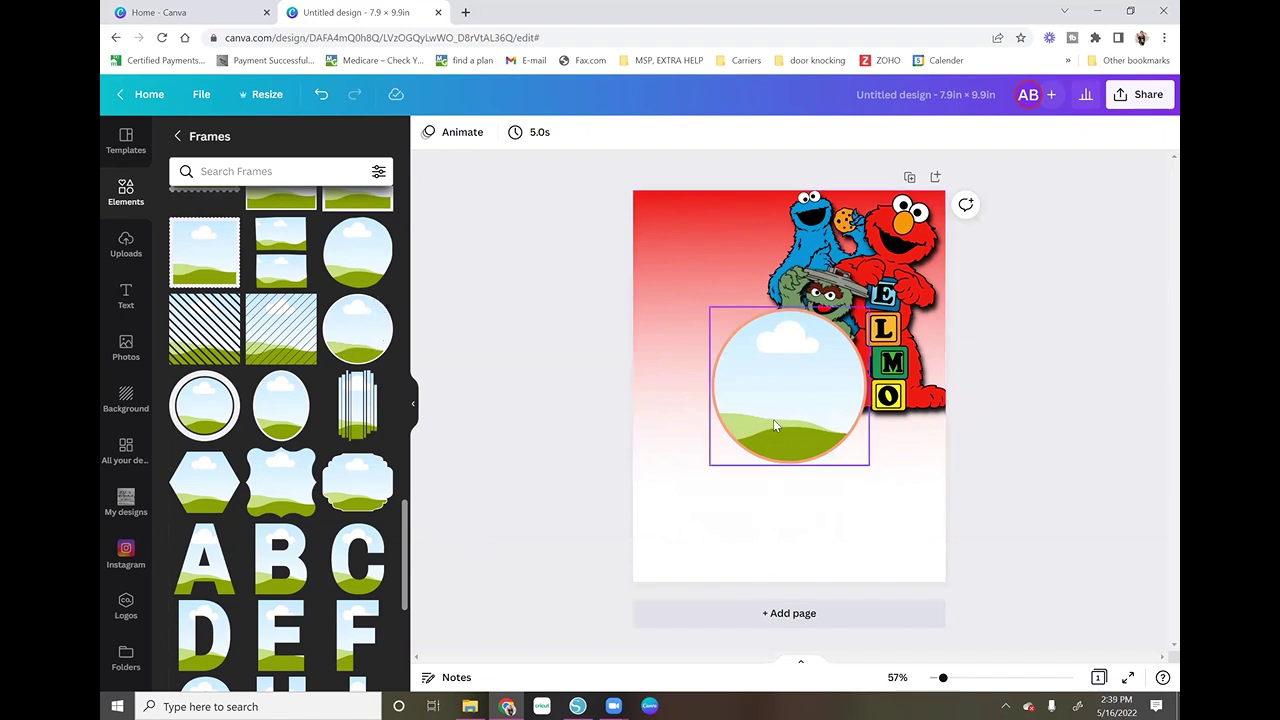
Change the circular frame's outline to black and move the frame up beside the characters
left_click(813, 376)
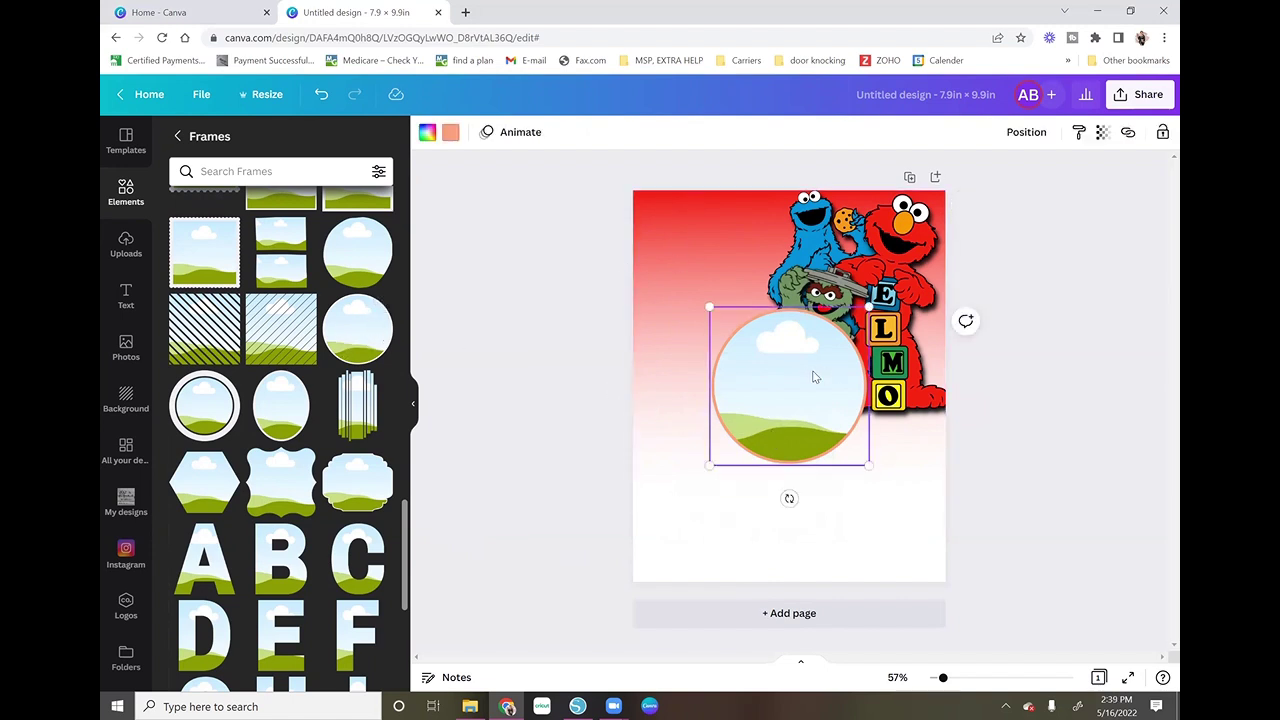
left_click(452, 134)
left_click(377, 310)
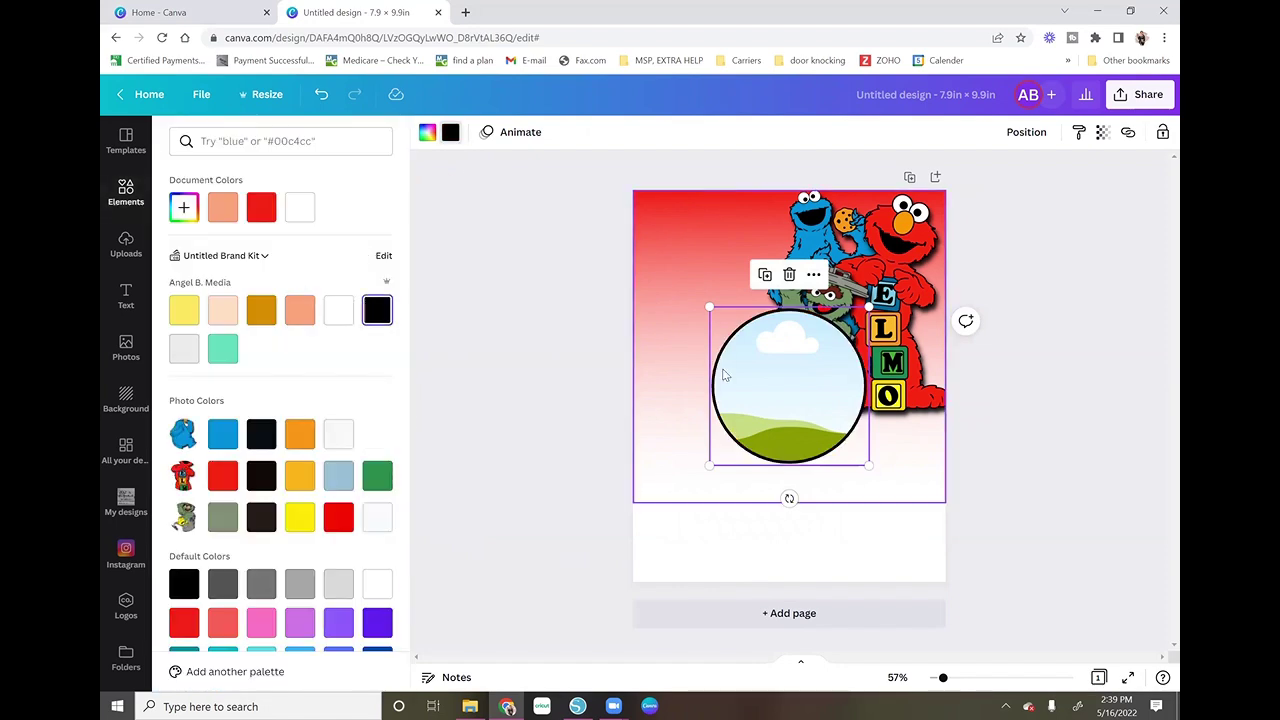
left_click(1038, 482)
left_click(877, 480)
left_click_drag(809, 414, 750, 353)
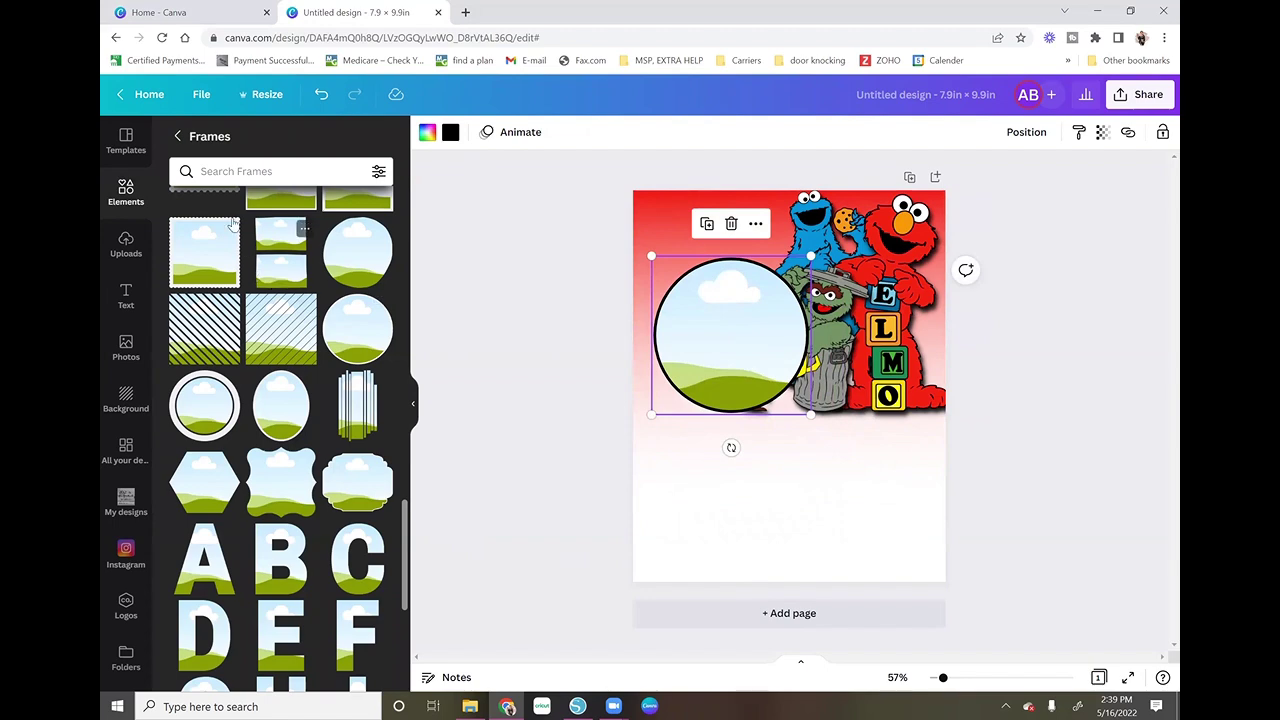
Find the uploaded photo of the toddler in the red shirt and place it inside the circular frame
left_click(127, 240)
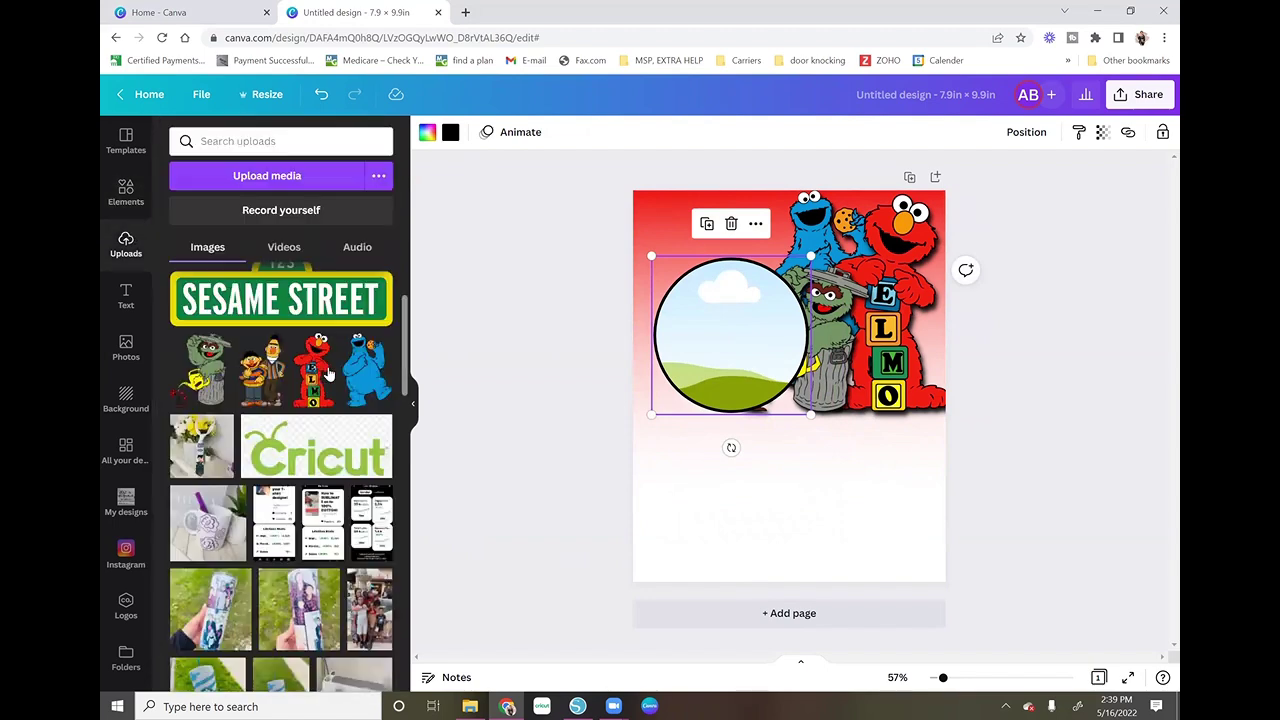
scroll(330, 373, "down", 10)
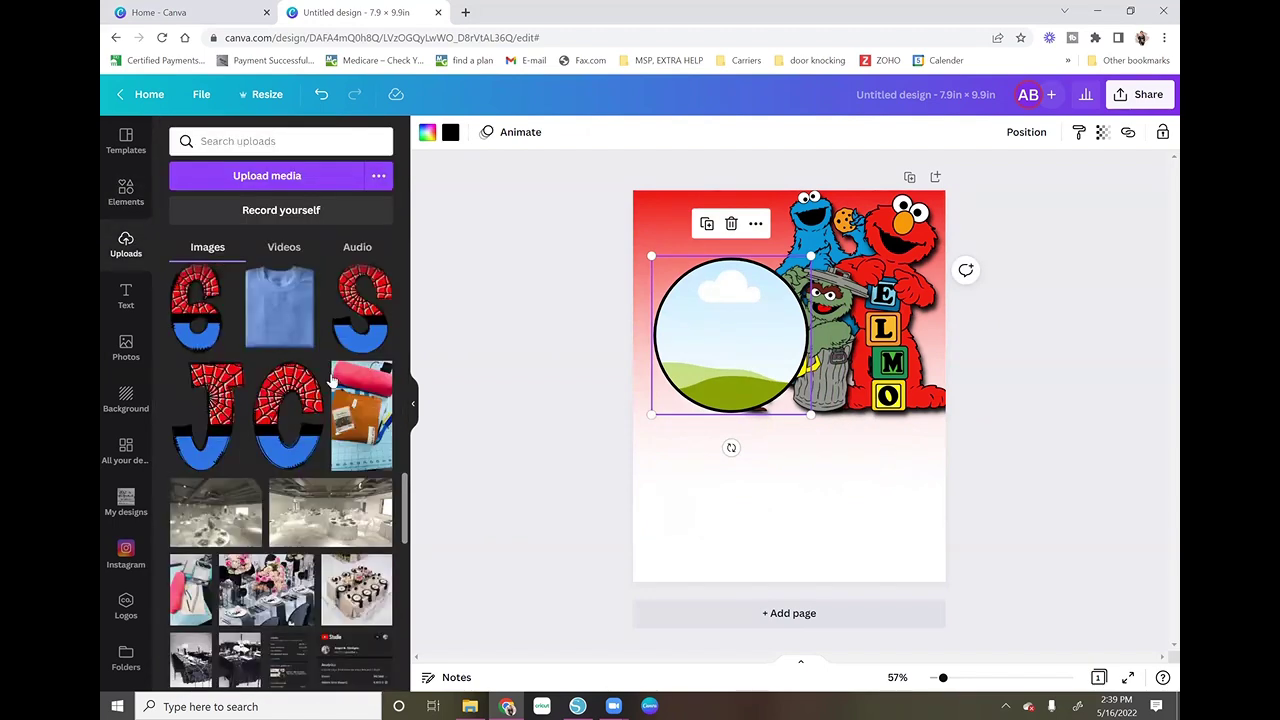
scroll(333, 378, "down", 10)
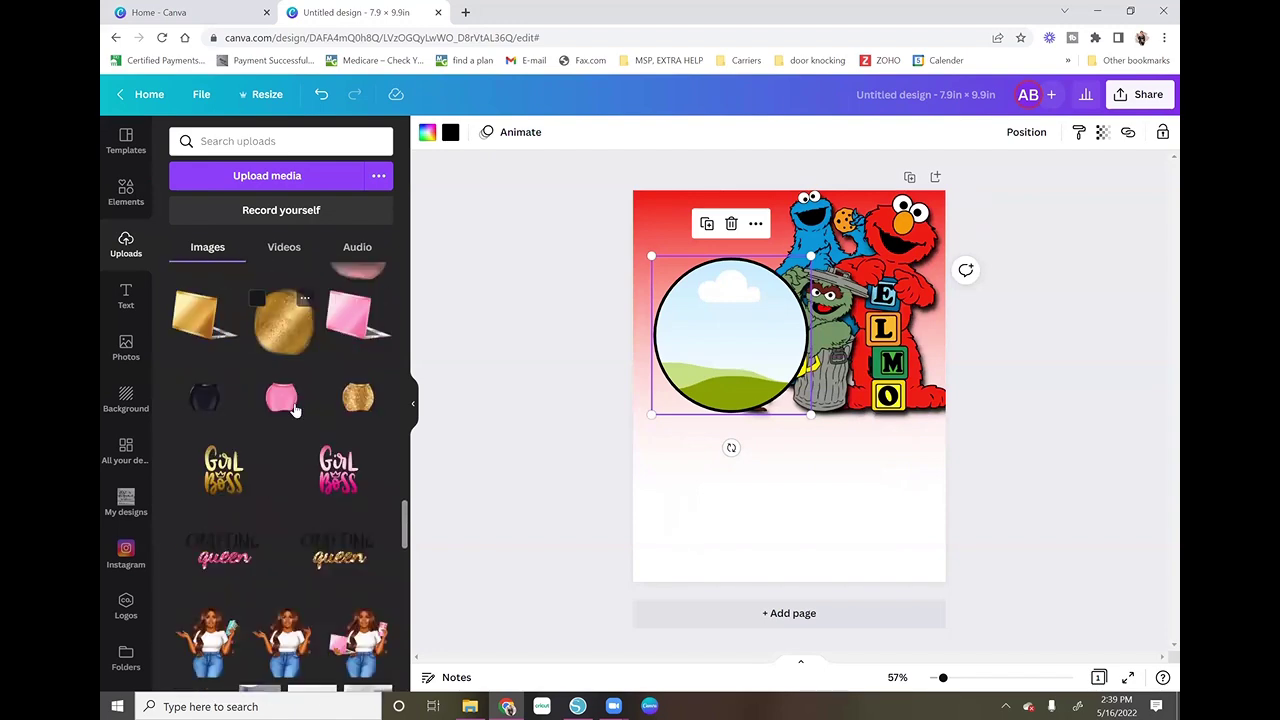
scroll(297, 418, "down", 8)
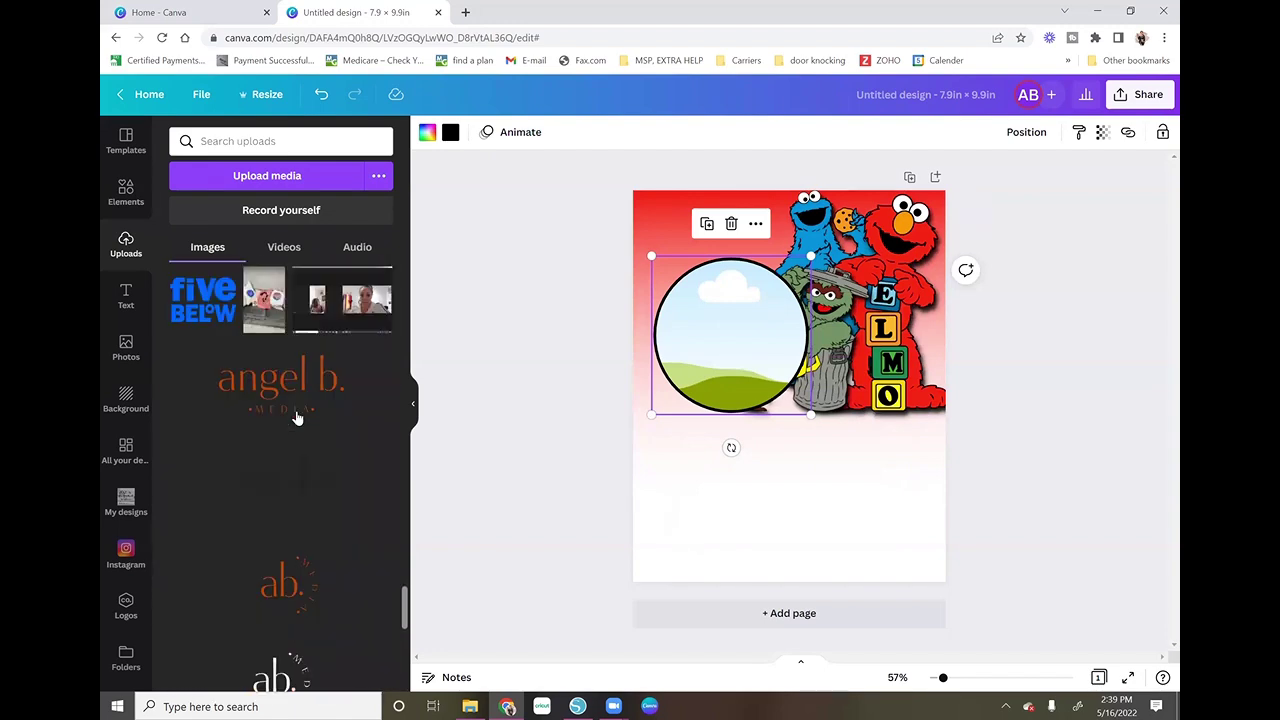
scroll(297, 418, "down", 10)
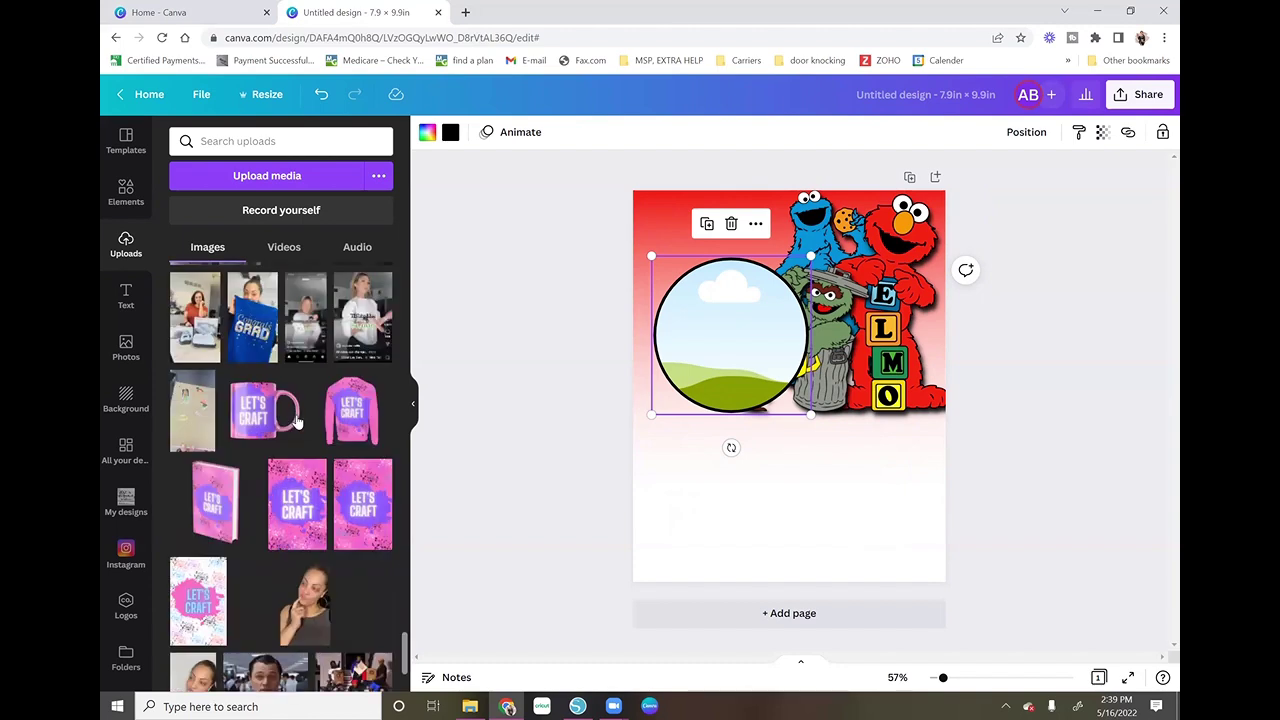
scroll(297, 420, "down", 10)
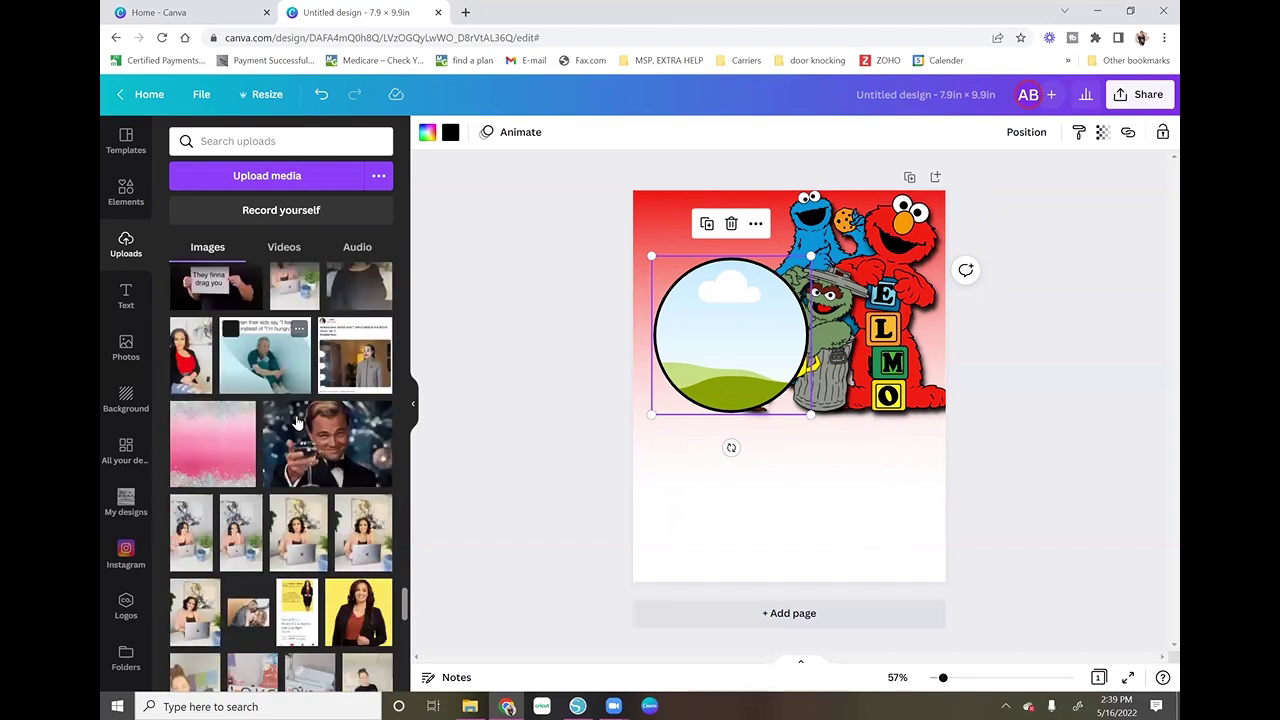
scroll(297, 421, "down", 10)
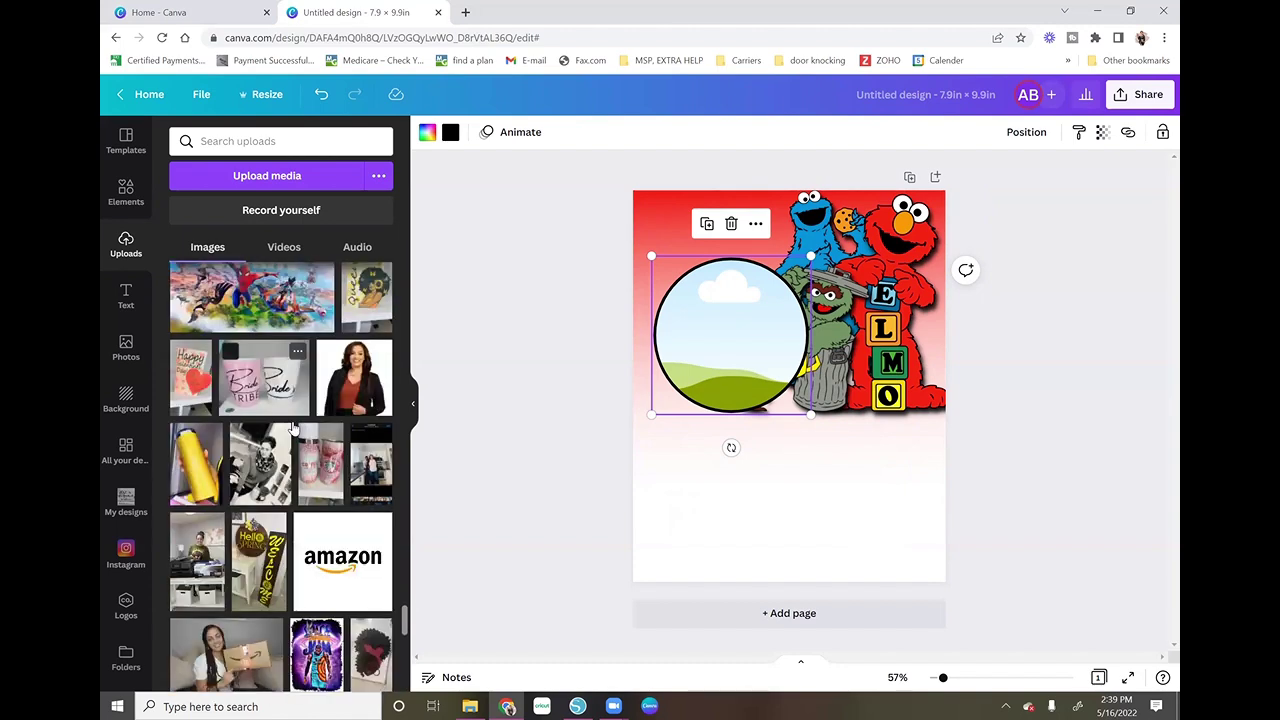
scroll(293, 430, "down", 4)
scroll(291, 441, "down", 6)
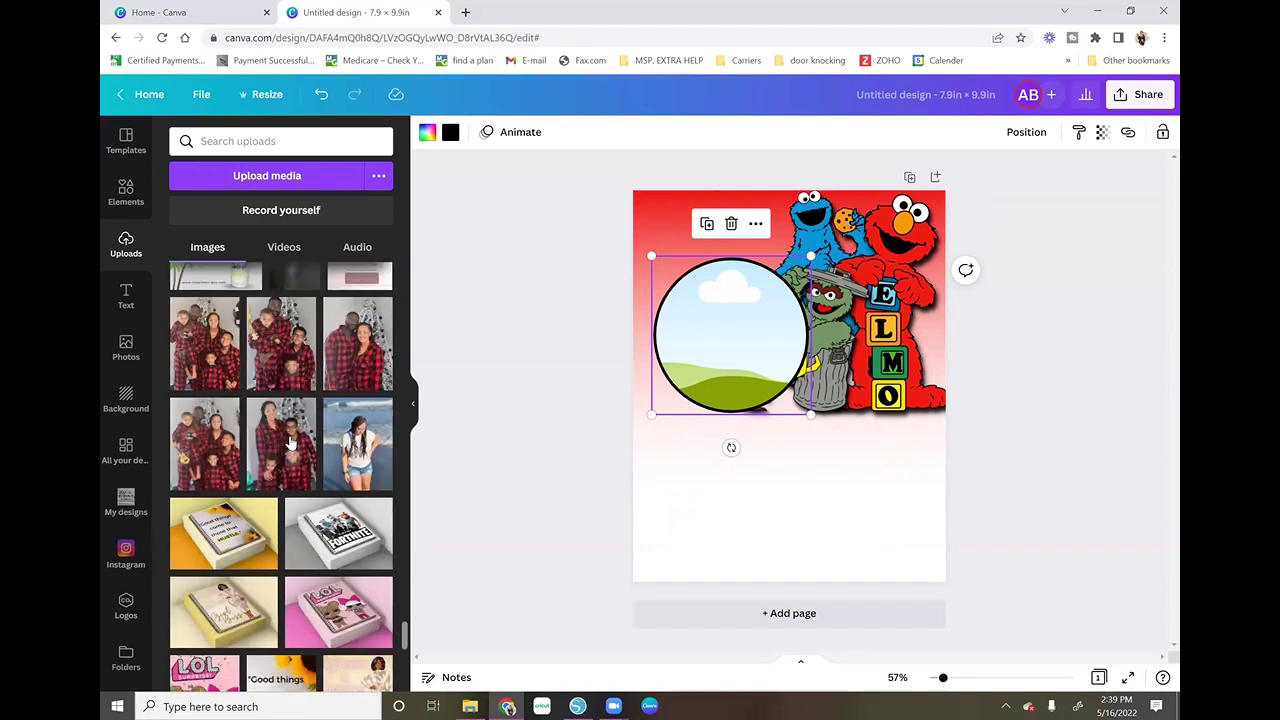
scroll(291, 441, "down", 10)
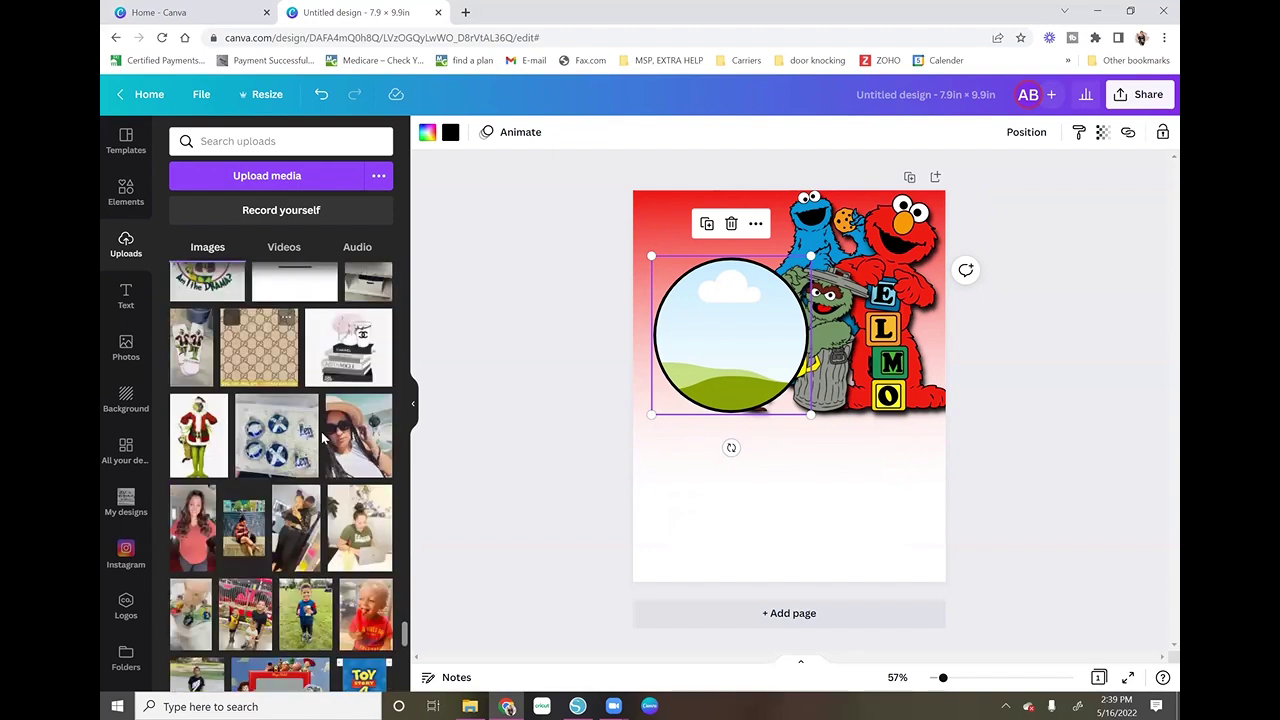
left_click_drag(366, 479, 719, 347)
Reposition the toddler photo lower within its circular frame so the face sits inside the circle
double_click(732, 348)
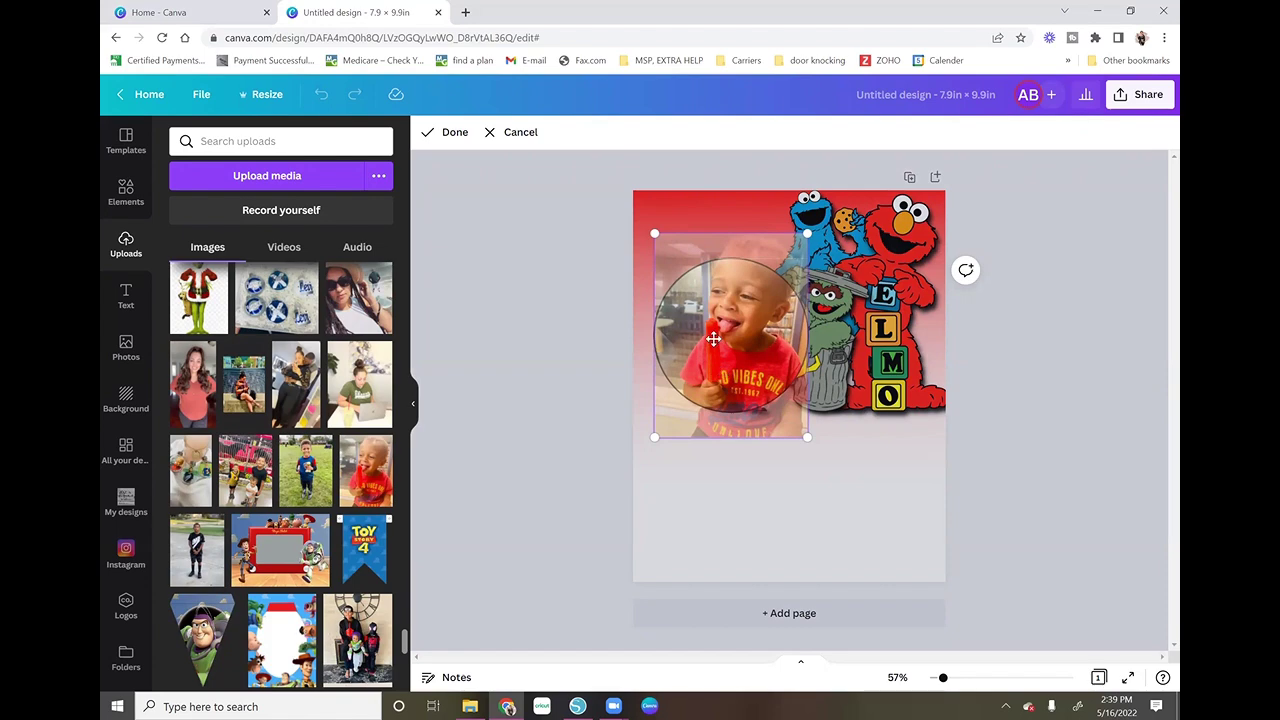
left_click_drag(713, 338, 712, 386)
left_click(1022, 473)
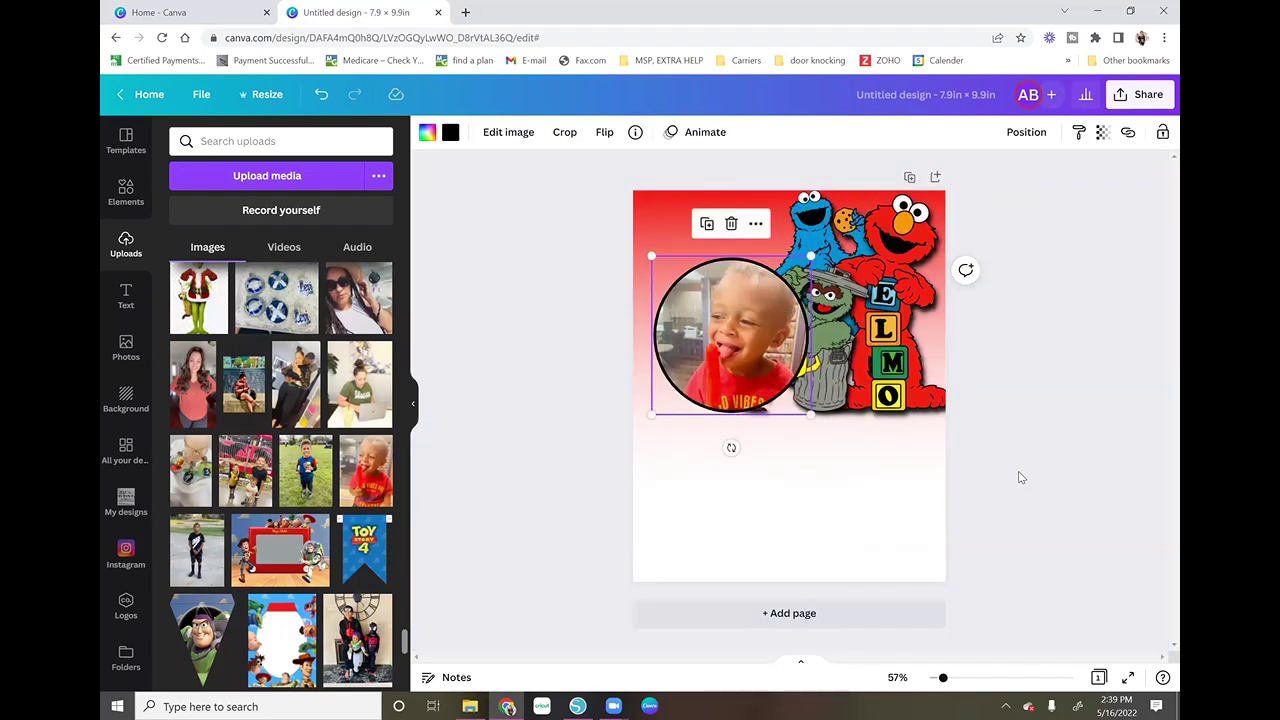
left_click(1010, 473)
Move the framed photo to the page's upper-left corner and tilt it slightly counterclockwise
left_click(757, 408)
left_click_drag(752, 395, 739, 330)
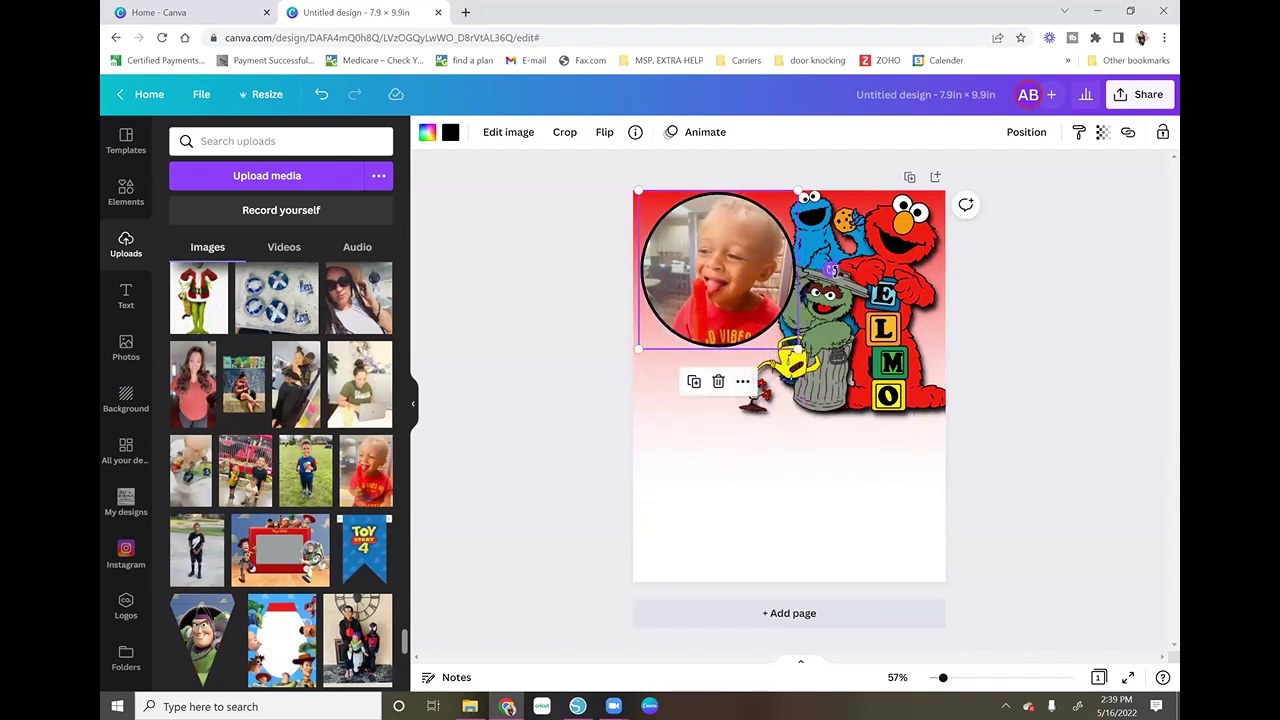
left_click_drag(836, 261, 862, 280)
left_click(1043, 354)
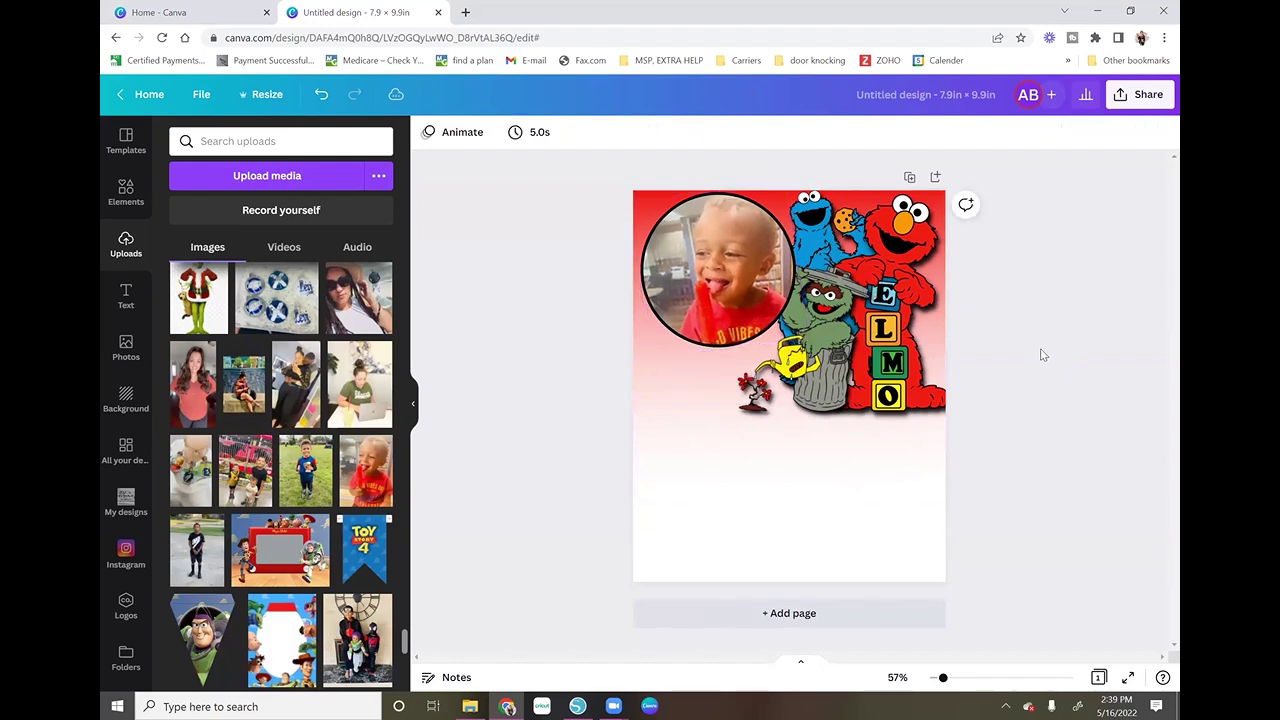
left_click(745, 294)
left_click_drag(745, 294, 742, 297)
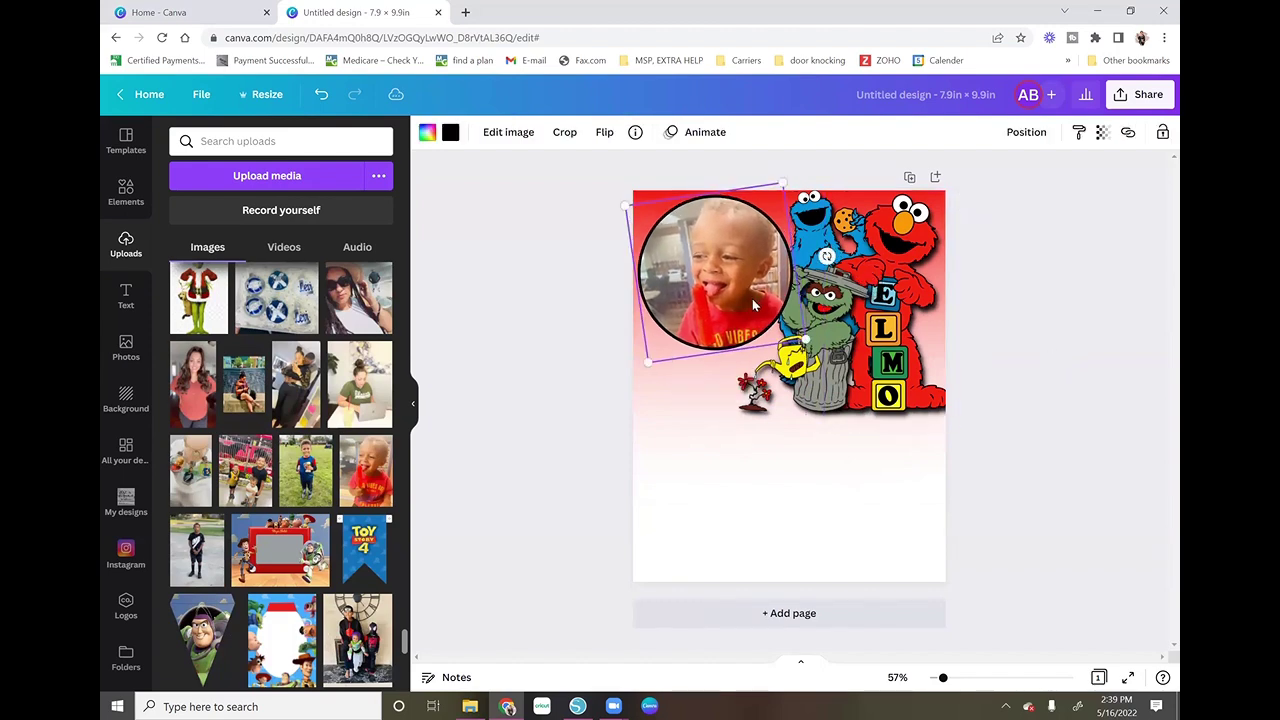
Send the framed photo backward so it sits behind Cookie Monster and Oscar
left_click(1026, 132)
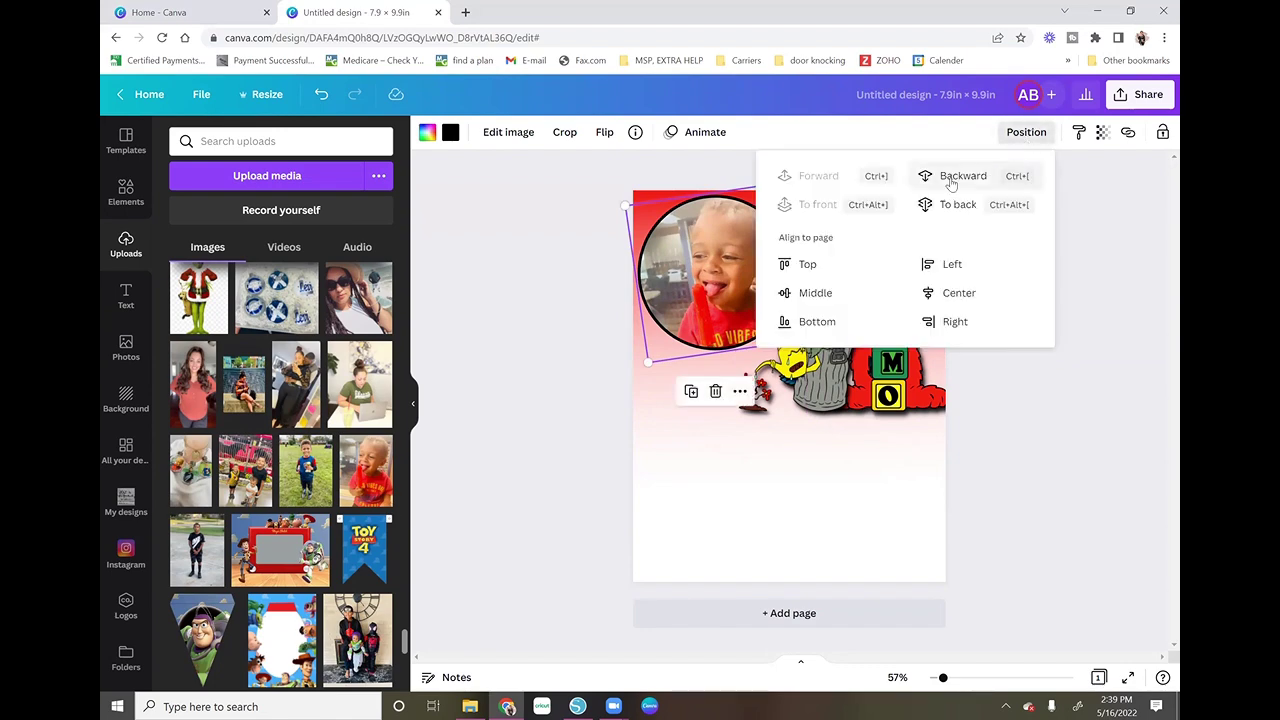
left_click(950, 183)
left_click(1045, 409)
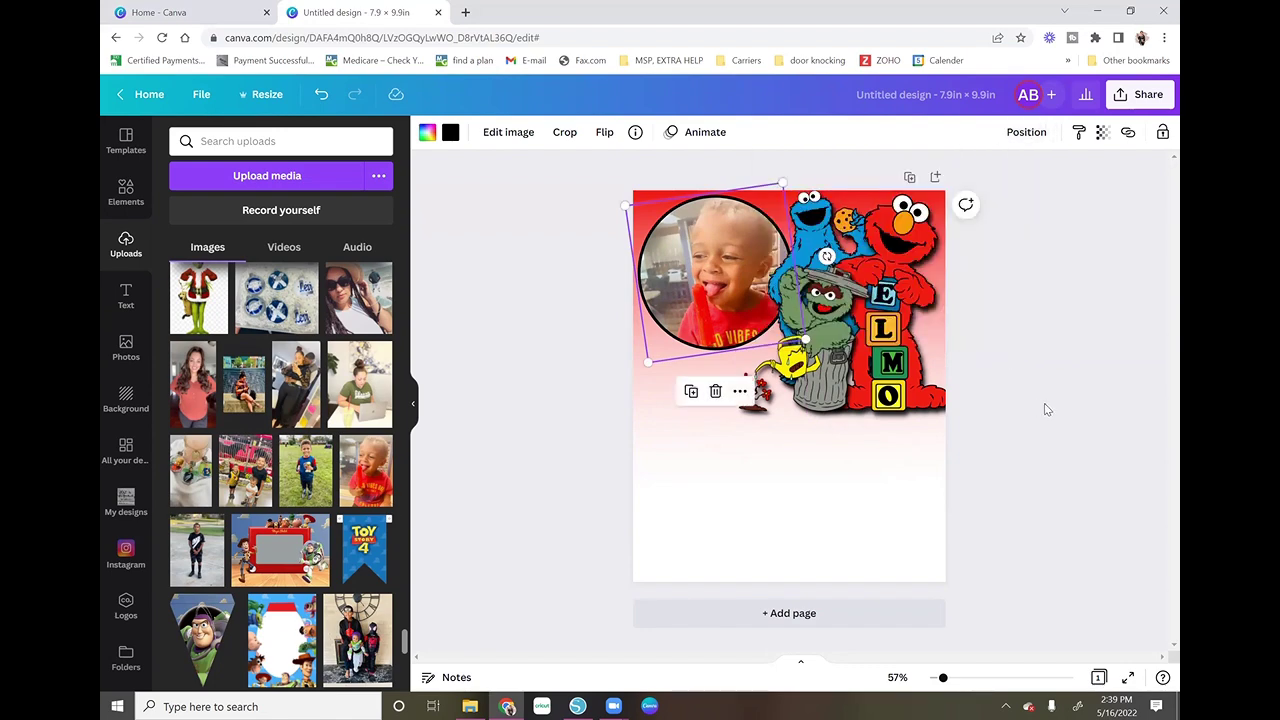
left_click(1046, 409)
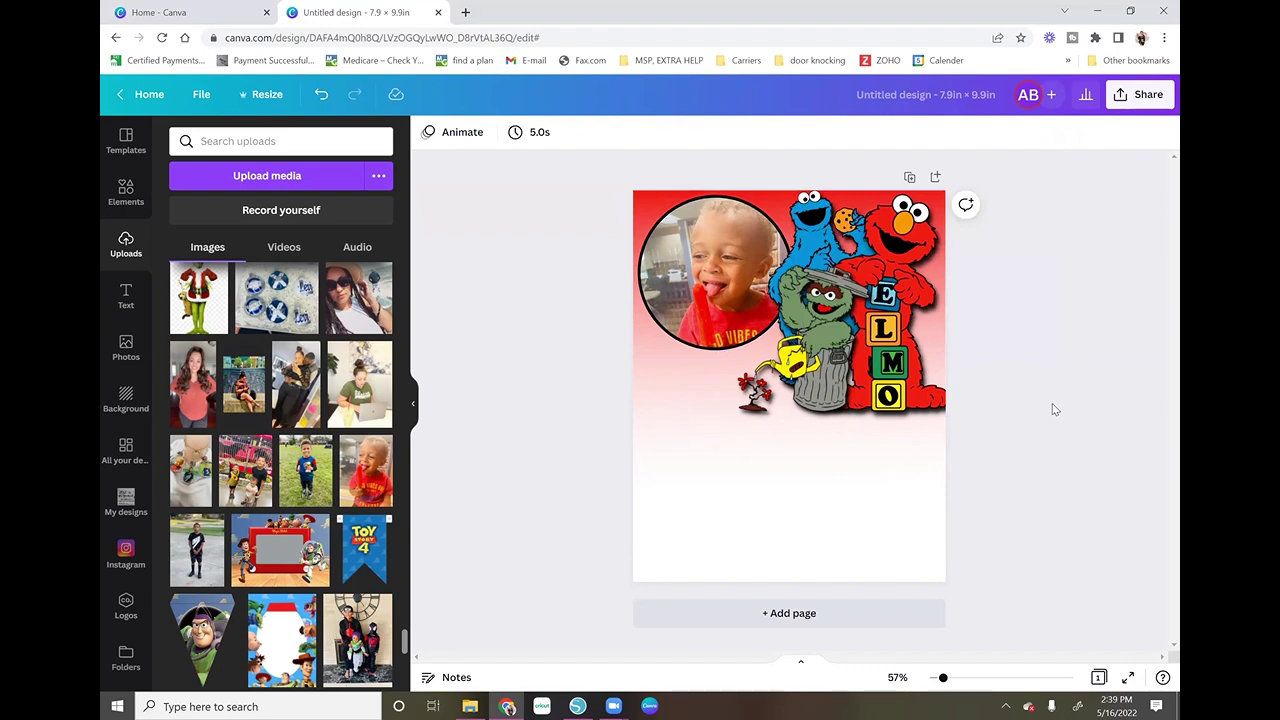
Add the uploaded Sesame Street sign, scale it down and place it below the framed photo, overlapping Oscar's trash can
left_click_drag(405, 640, 398, 592)
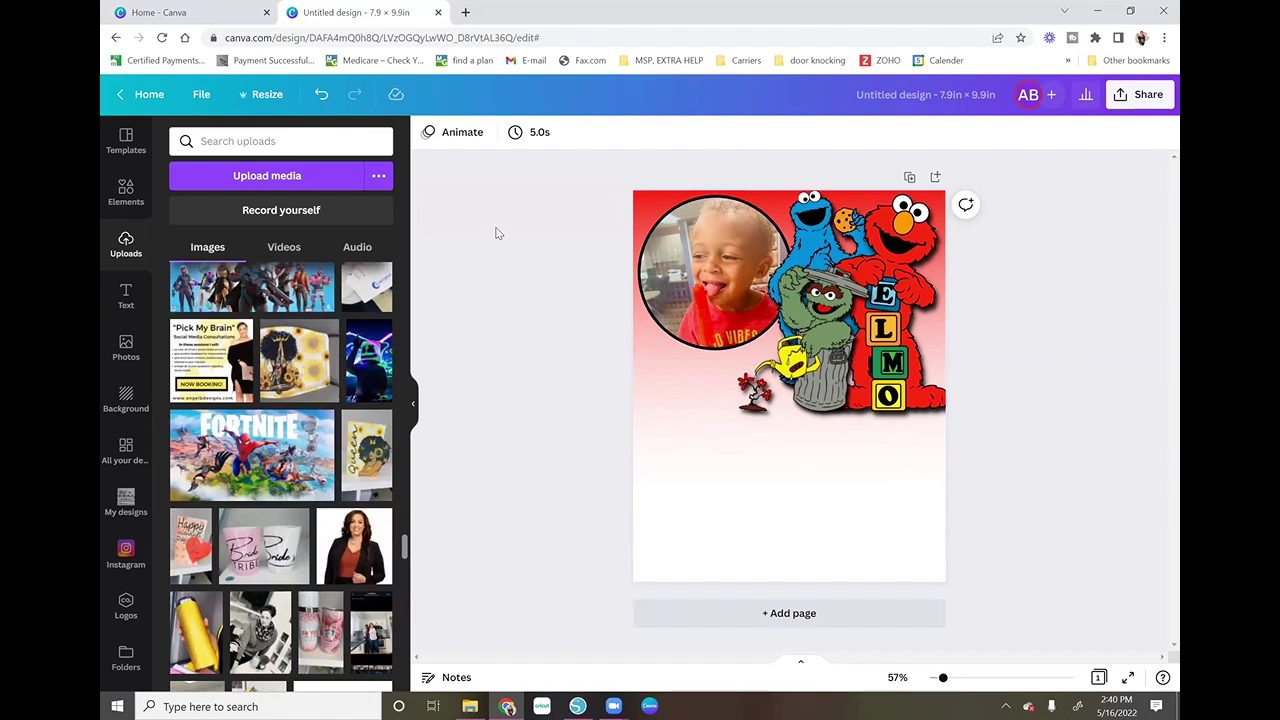
scroll(376, 428, "up", 10)
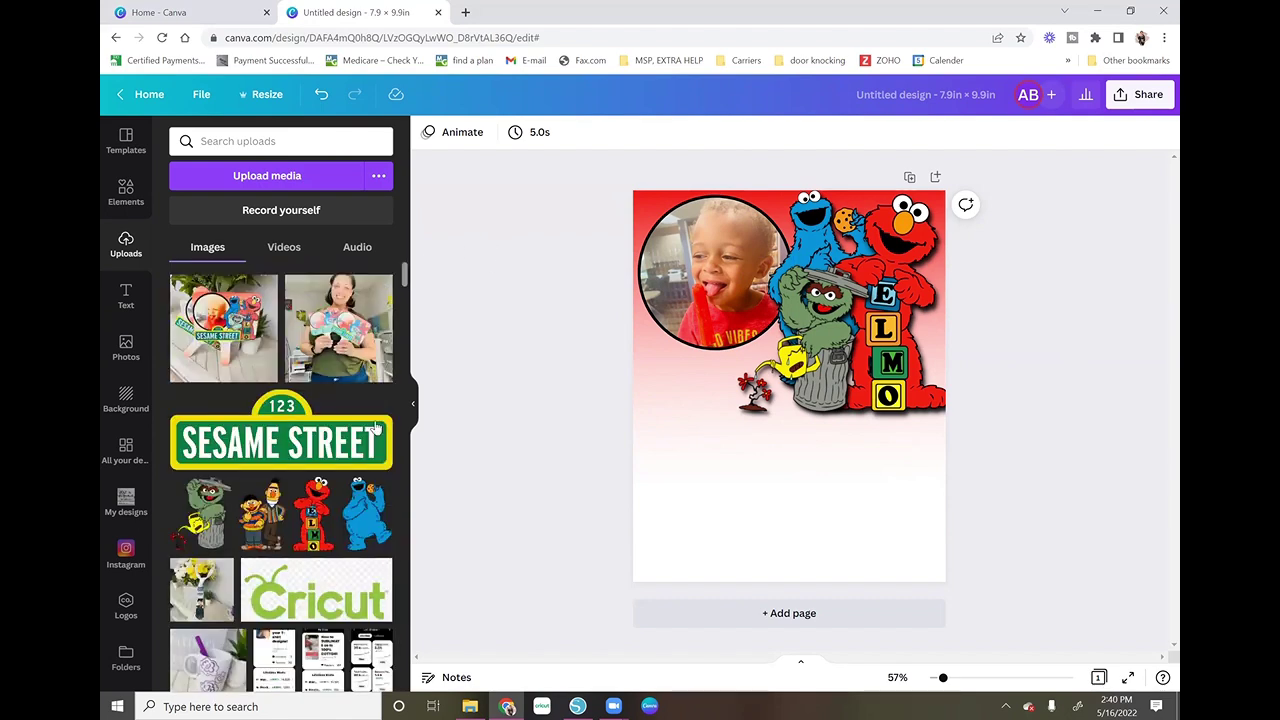
left_click(292, 436)
left_click_drag(816, 401, 768, 398)
left_click_drag(866, 418, 808, 396)
Give the Sesame Street sign a bottom-right drop shadow with transparency 96
left_click(455, 141)
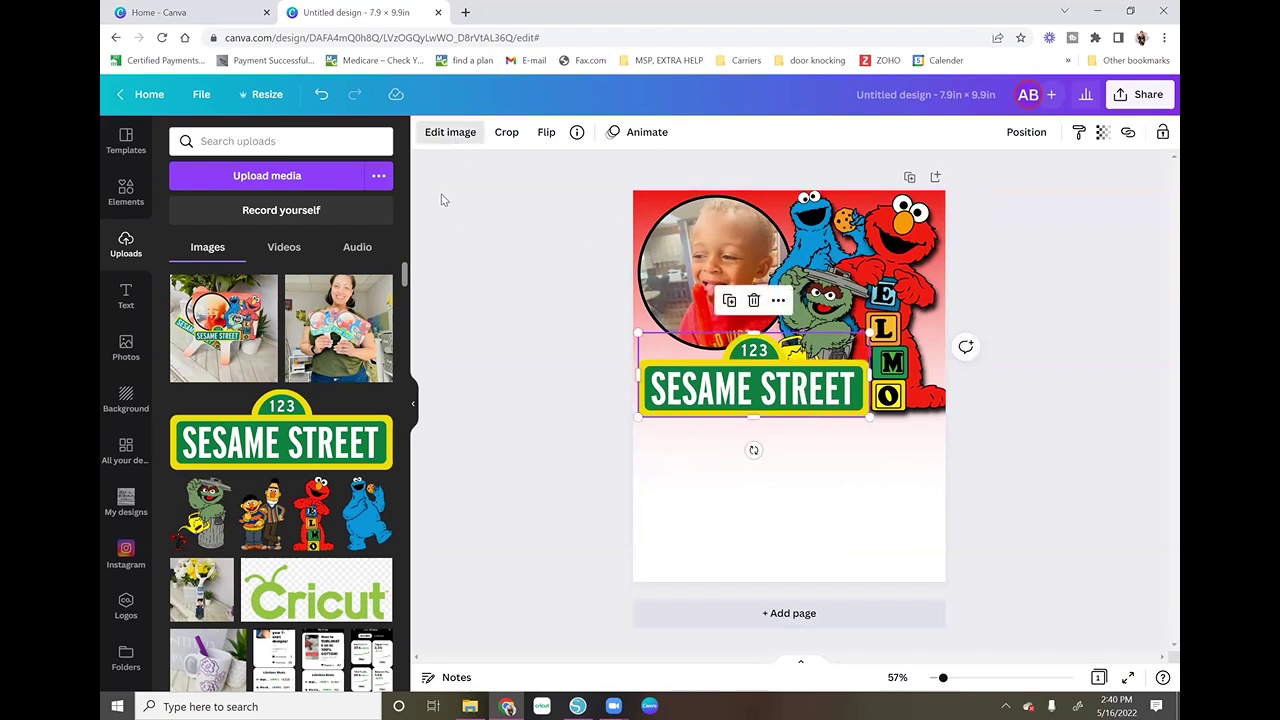
left_click(210, 258)
left_click(360, 202)
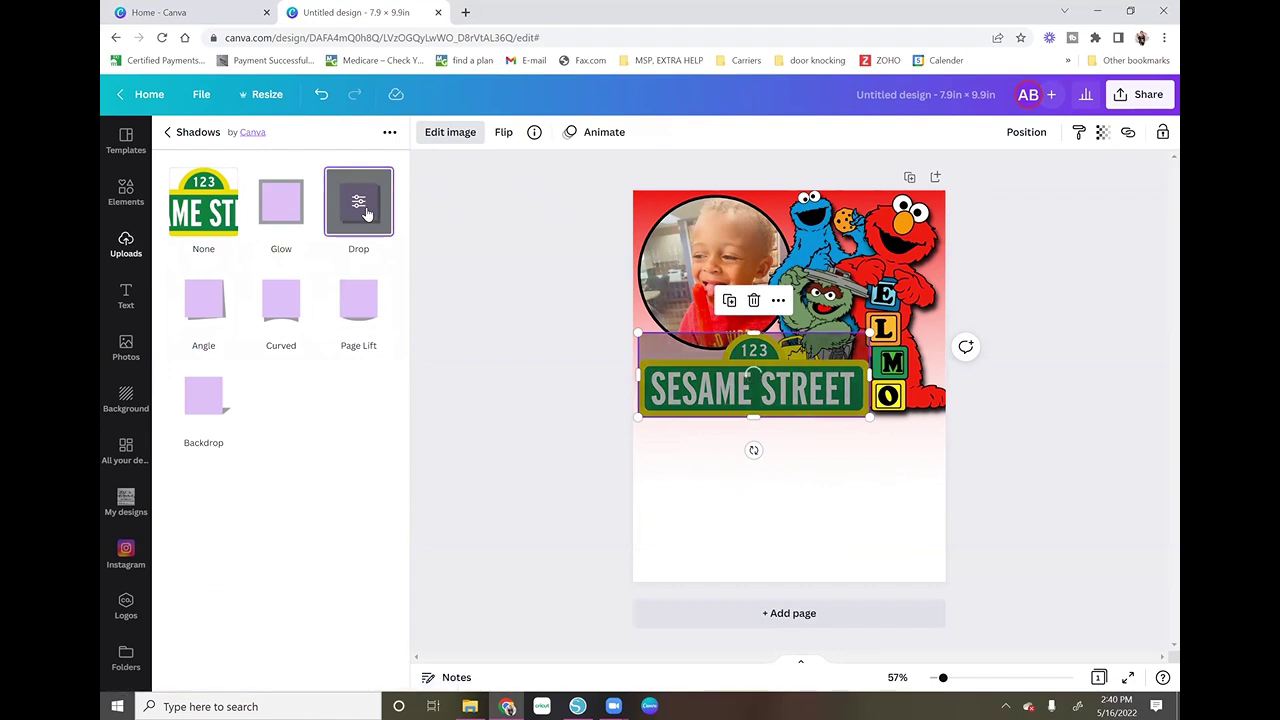
left_click(362, 205)
left_click_drag(283, 336, 384, 328)
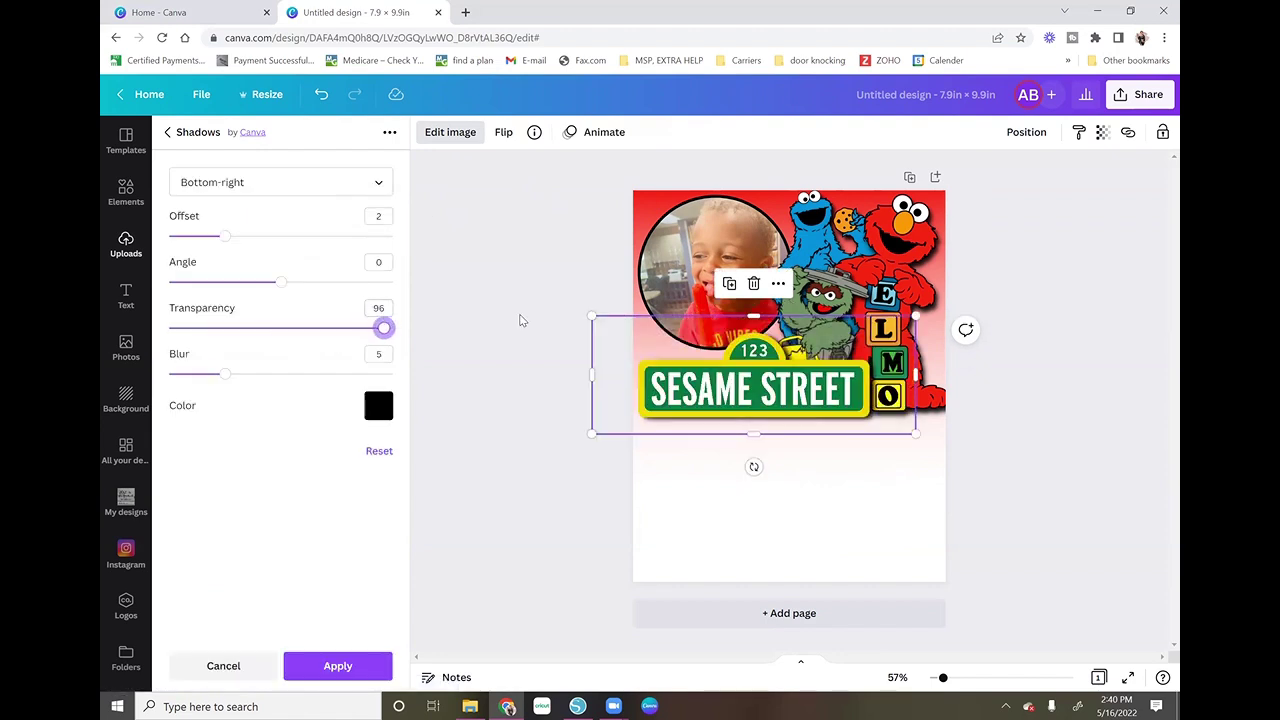
left_click(1058, 401)
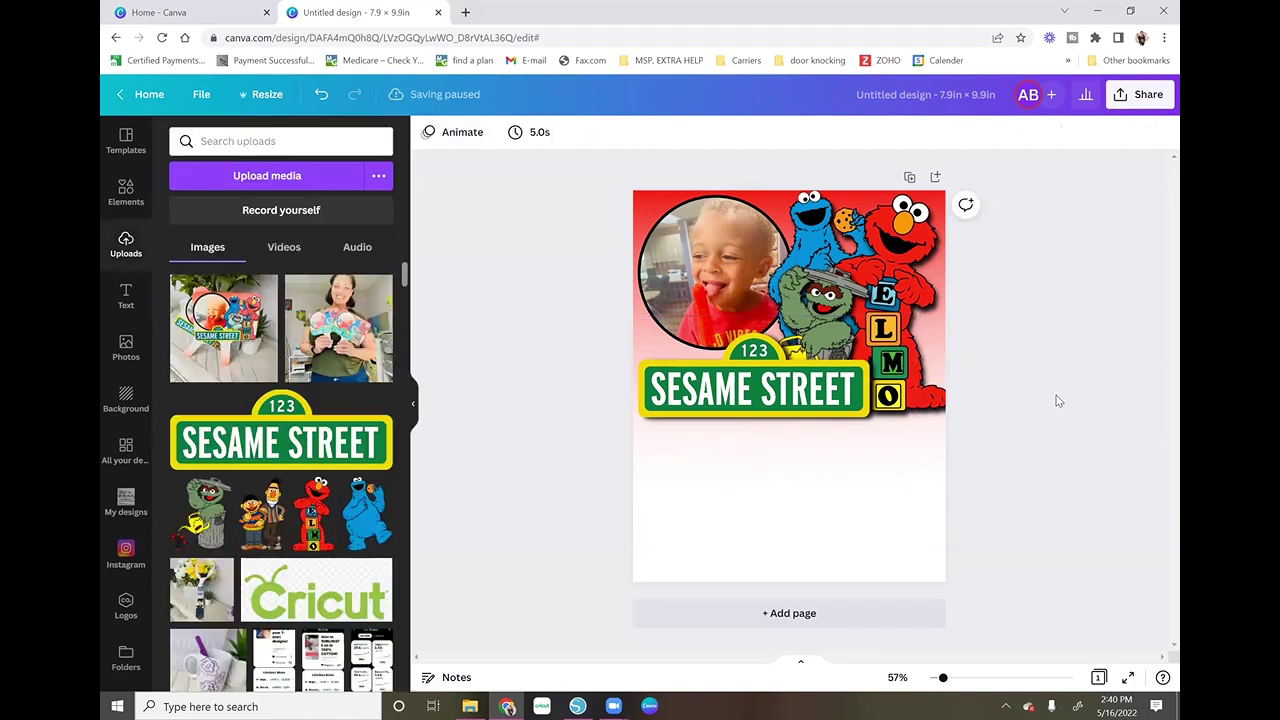
Enlarge the framed toddler photo slightly toward the page's left edge and the Sesame Street sign
left_click(728, 278)
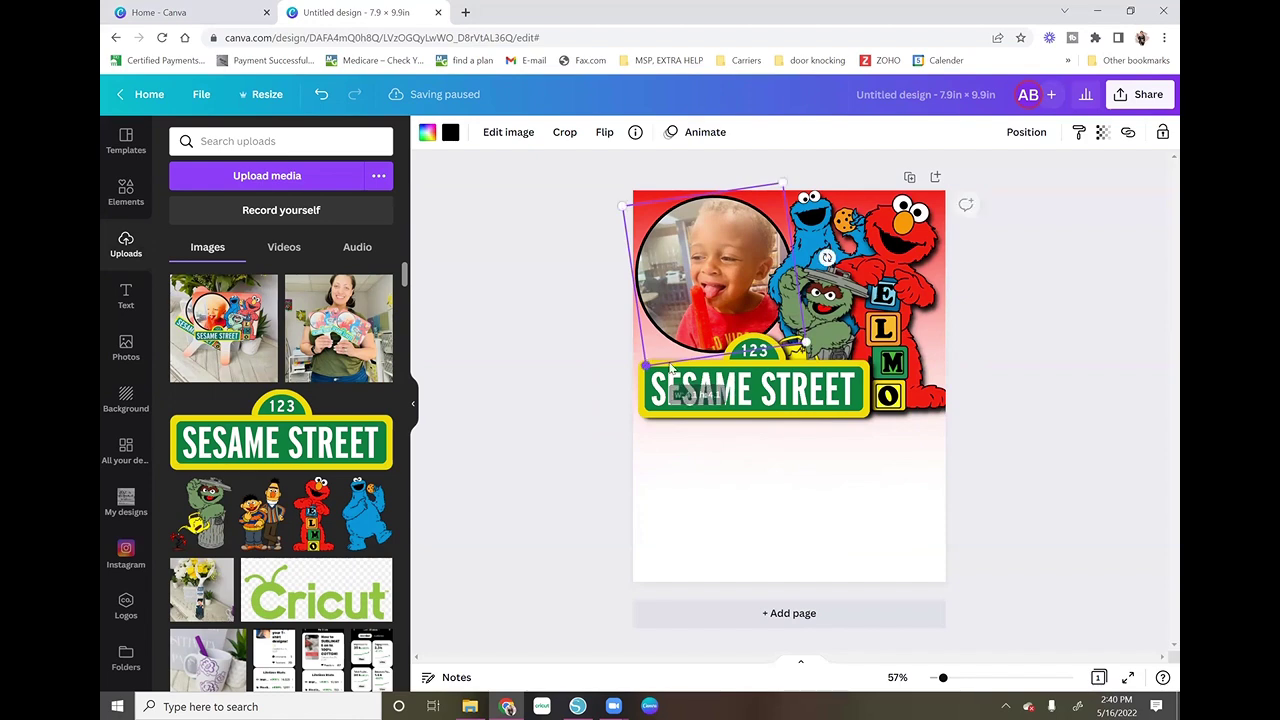
left_click(1040, 357)
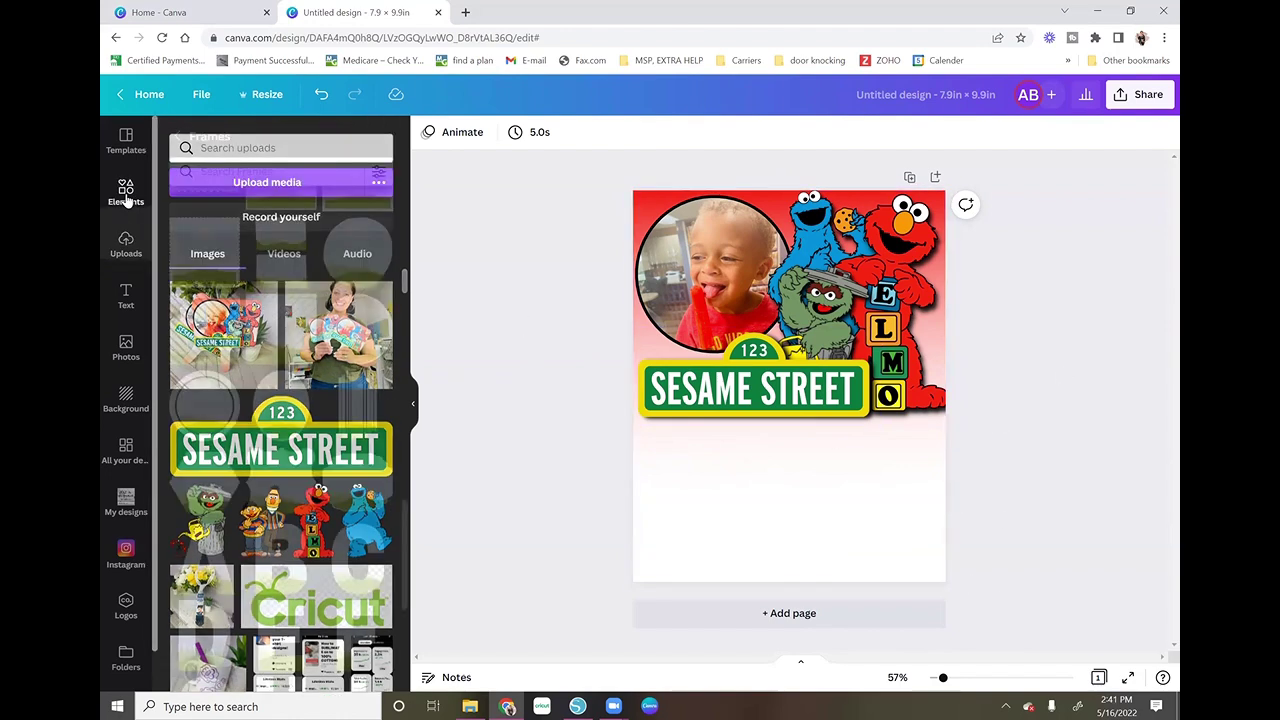
Add the recently used purple gradient graphic and rotate it a quarter turn so its solid colour lies at the bottom
left_click(126, 195)
left_click(126, 195)
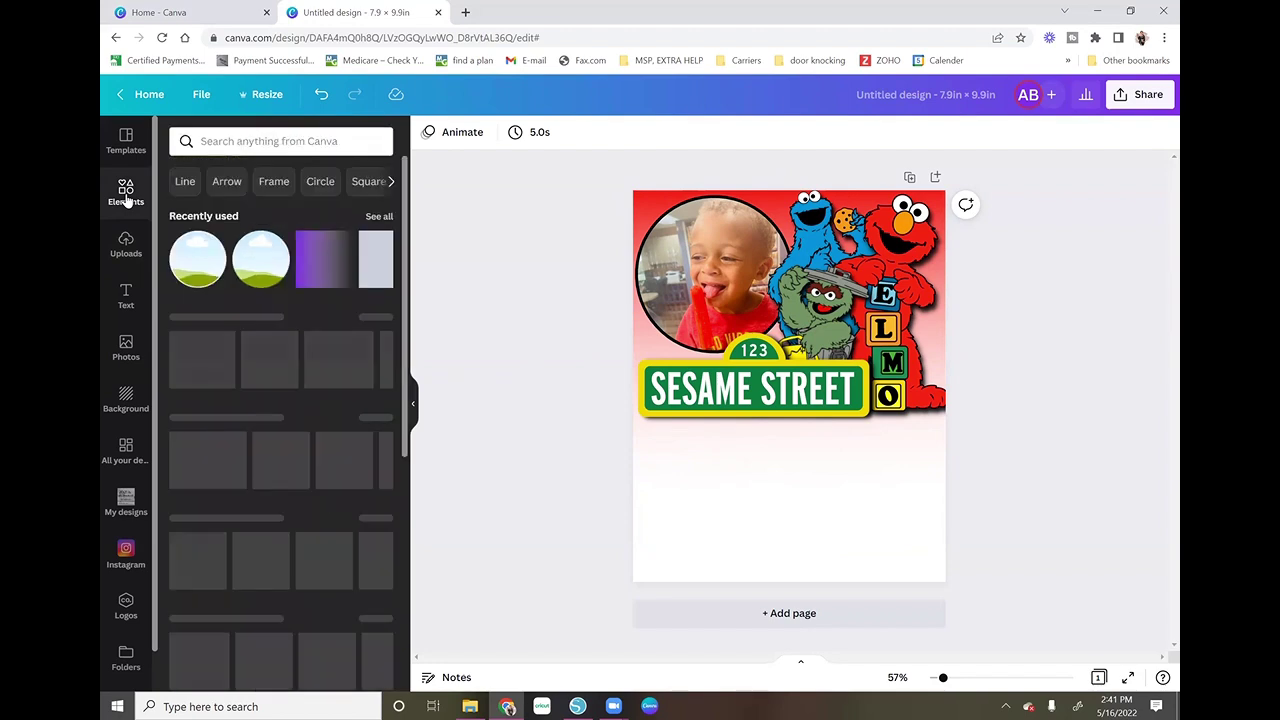
left_click(330, 255)
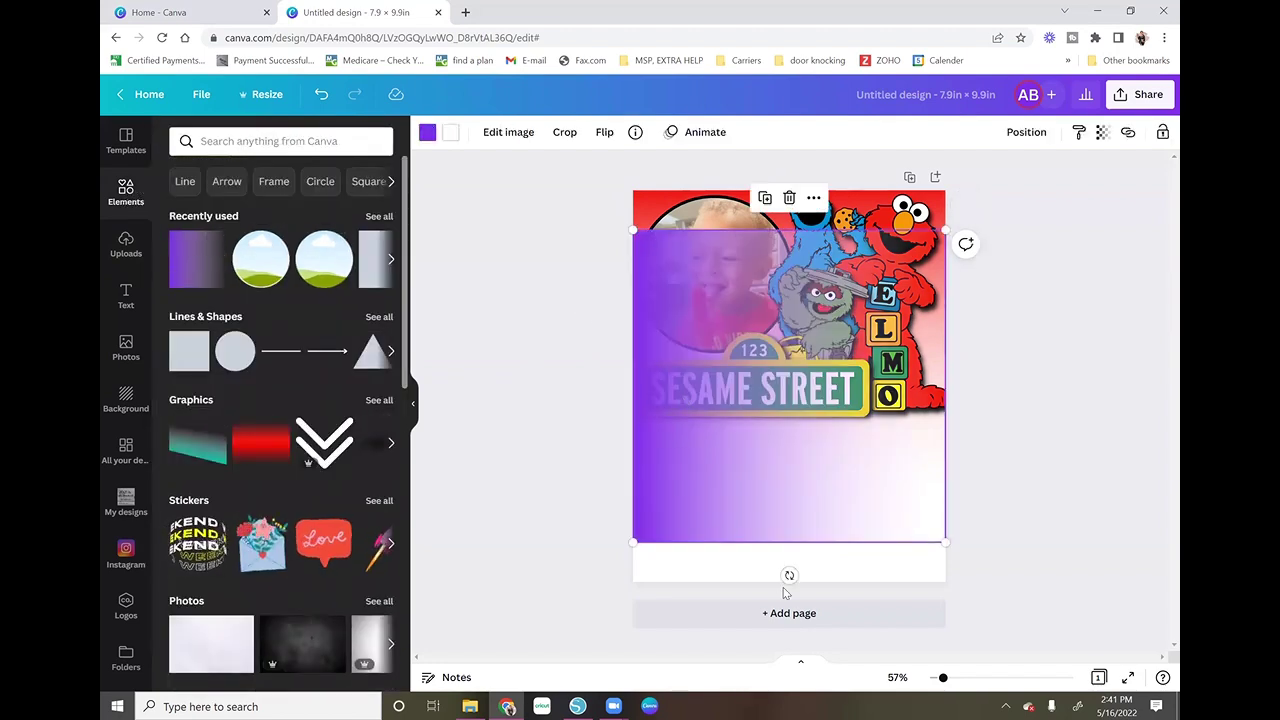
left_click_drag(798, 576, 896, 527)
left_click(910, 505)
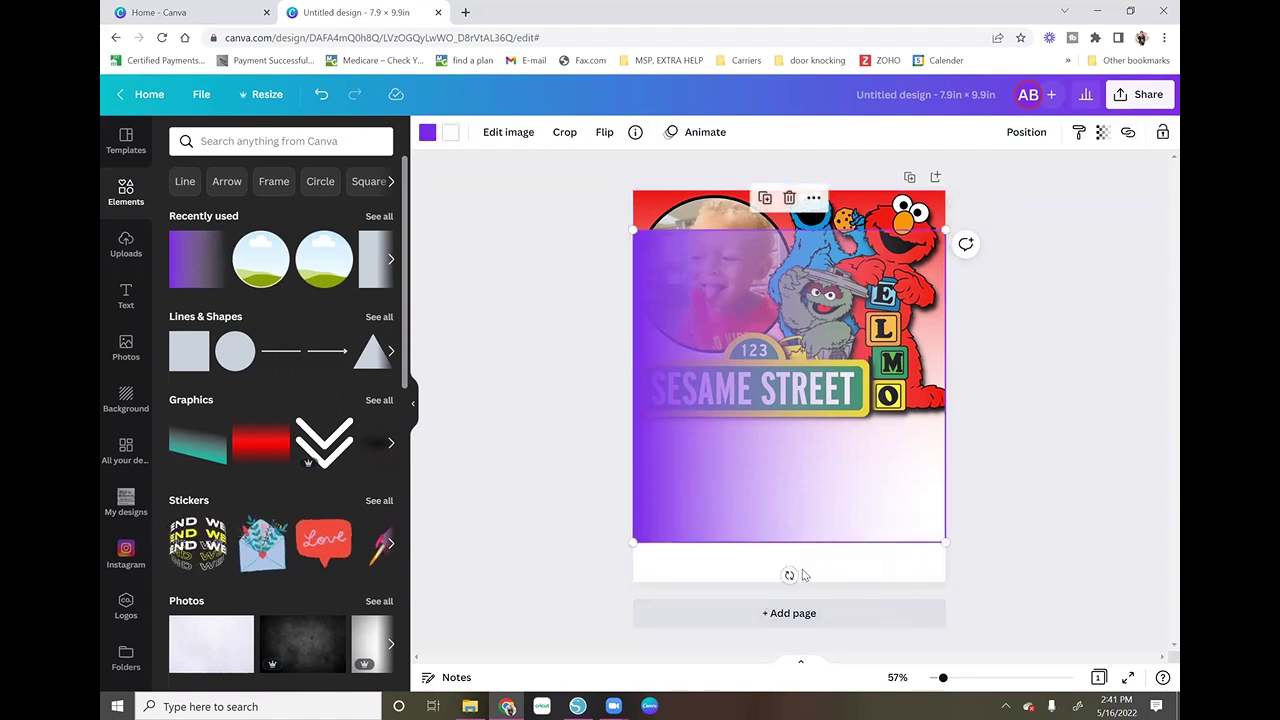
left_click_drag(797, 576, 889, 376)
left_click_drag(890, 378, 888, 384)
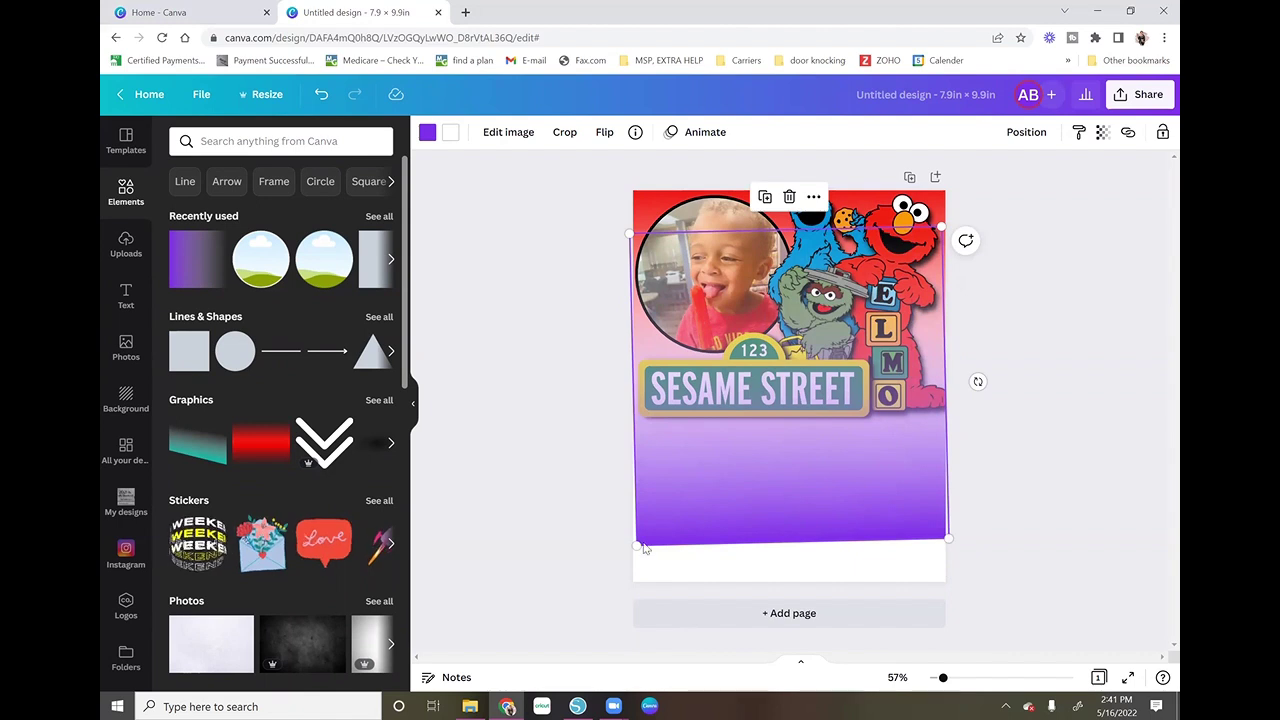
left_click_drag(978, 381, 978, 386)
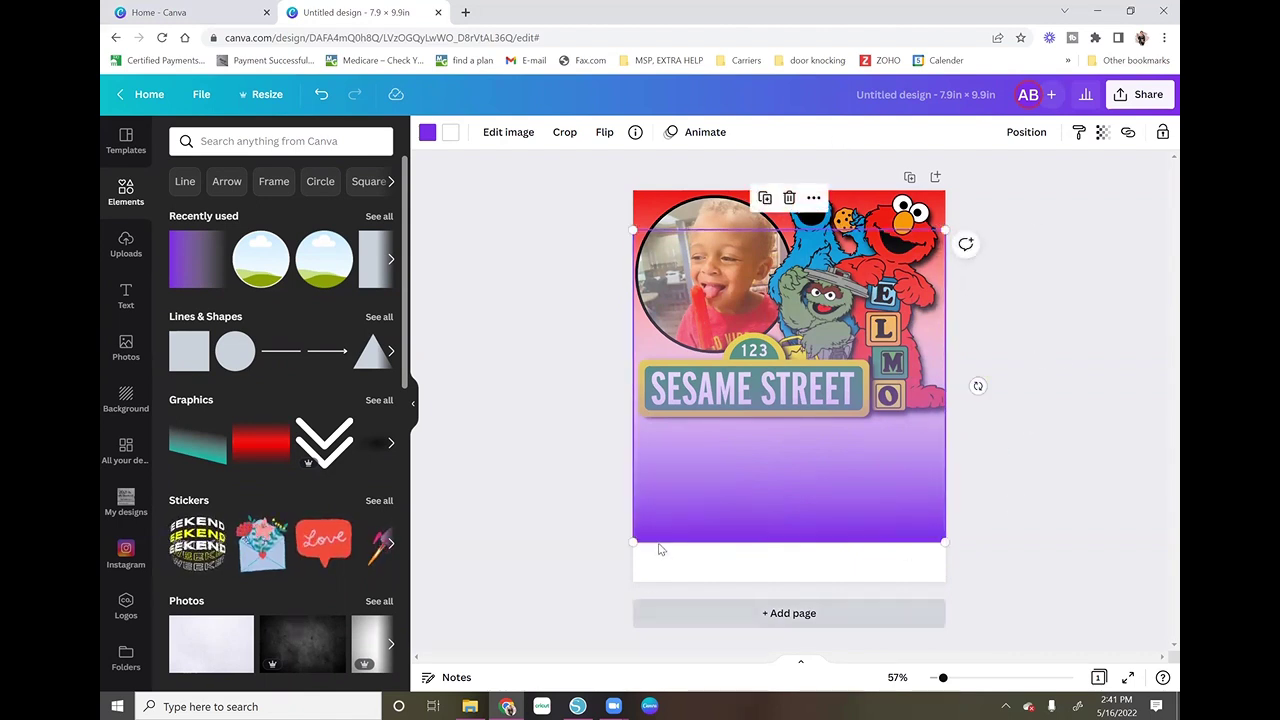
Scale the purple gradient down to a centred square between the Sesame Street sign and the page's bottom edge
left_click_drag(634, 542, 795, 380)
left_click_drag(902, 338, 813, 520)
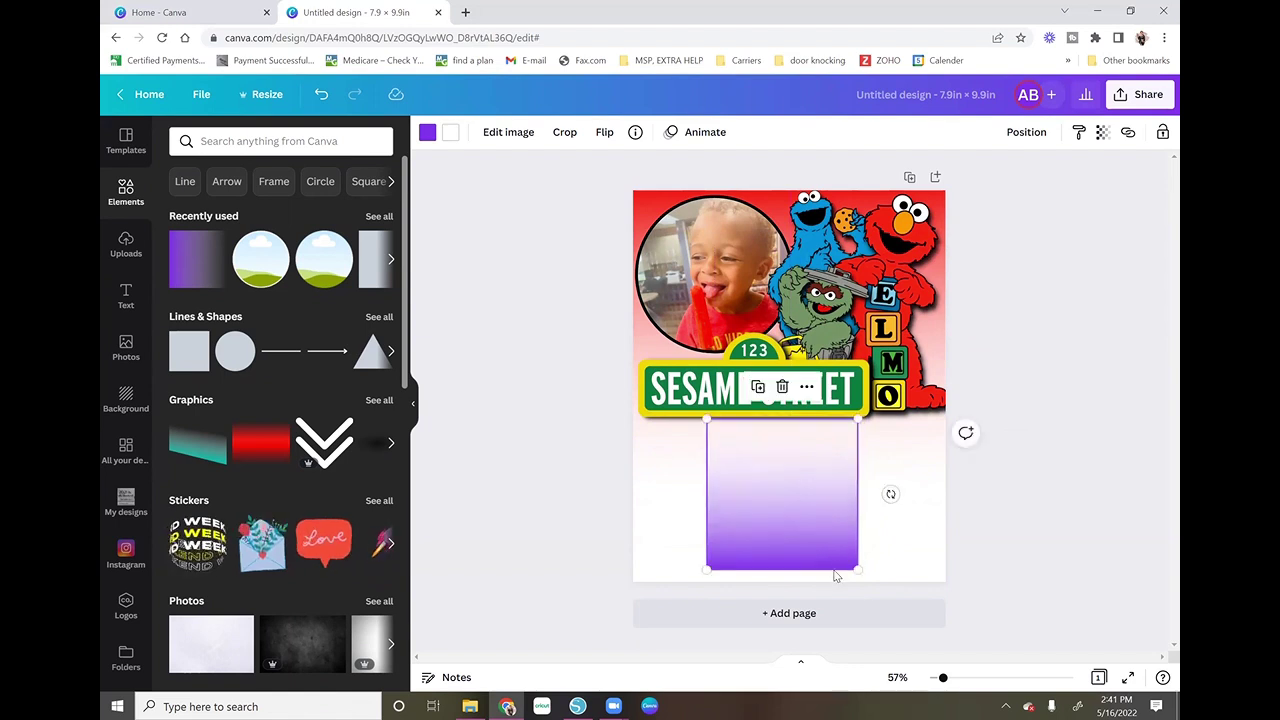
left_click_drag(856, 569, 870, 581)
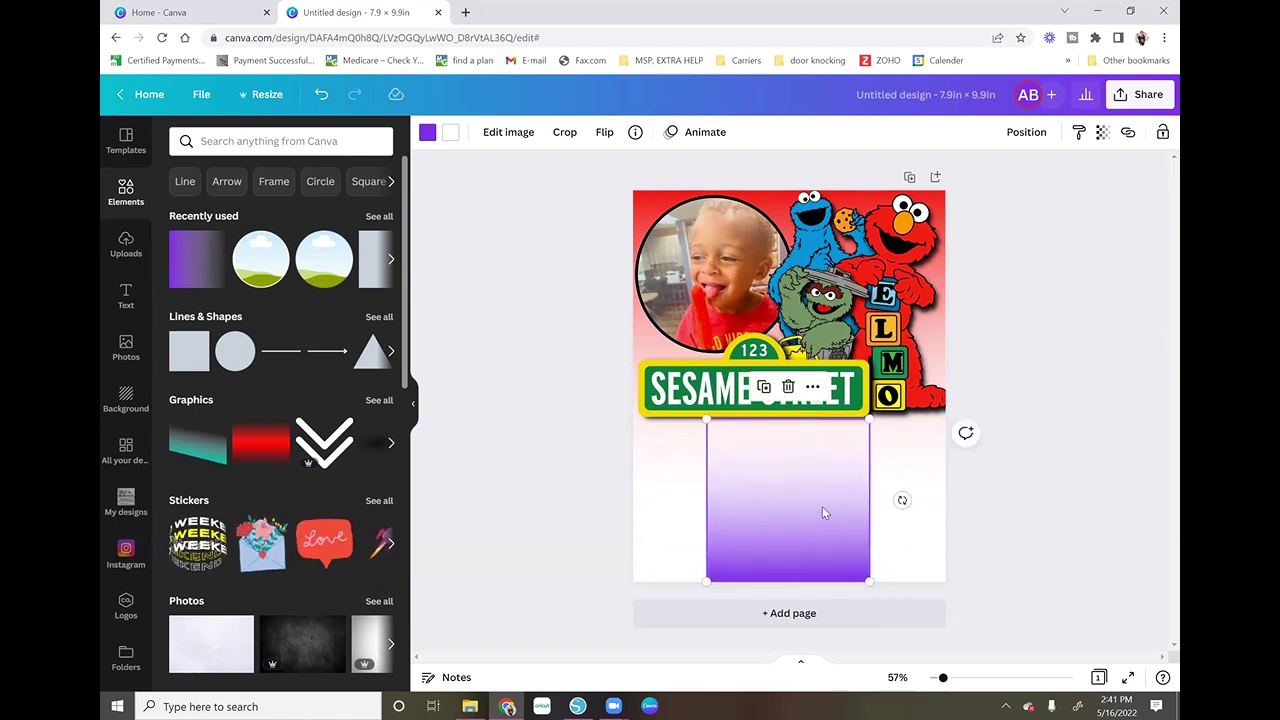
left_click(1082, 497)
Recolour the lower gradient's purple to the red used in the document
left_click(834, 514)
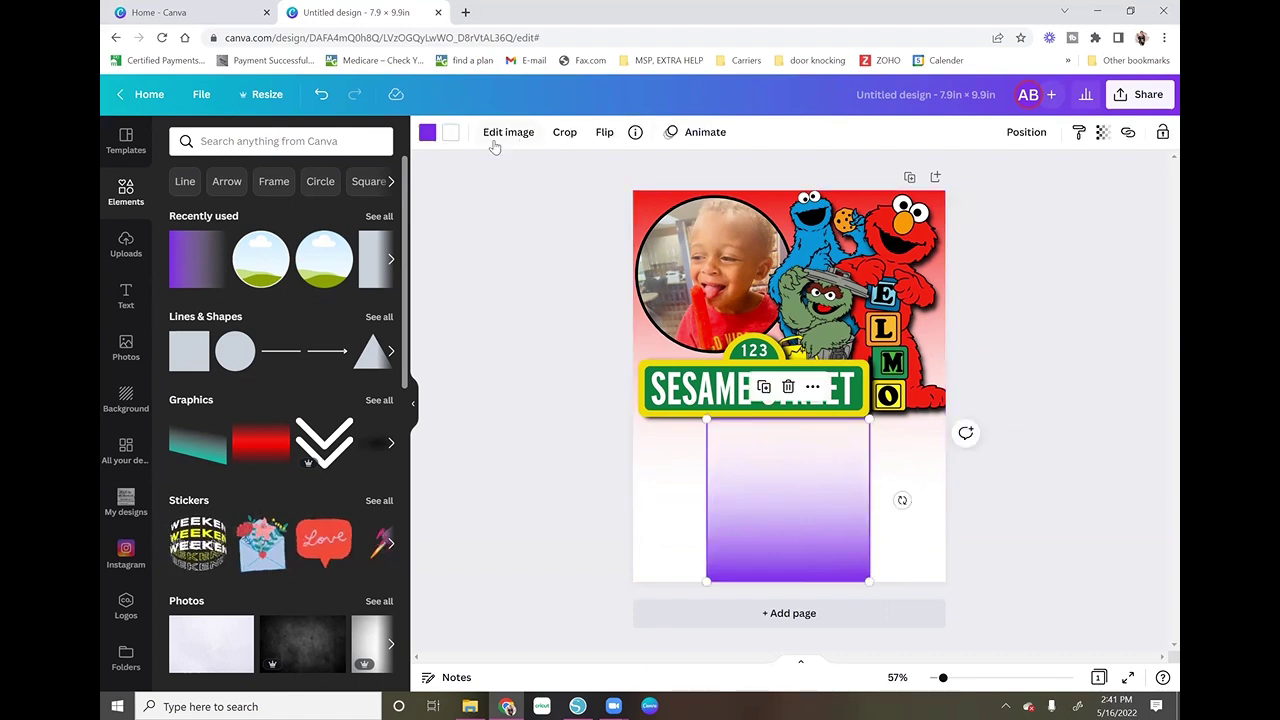
left_click(428, 132)
left_click(300, 207)
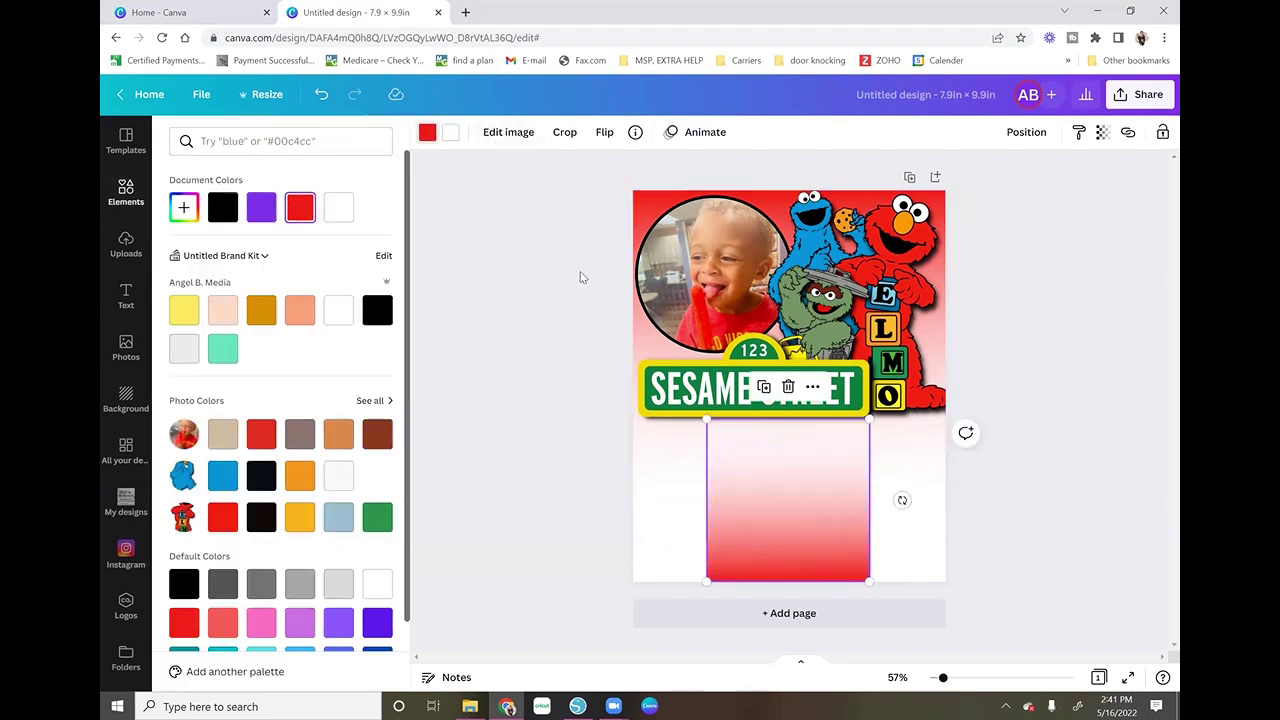
left_click(1066, 352)
left_click(1066, 352)
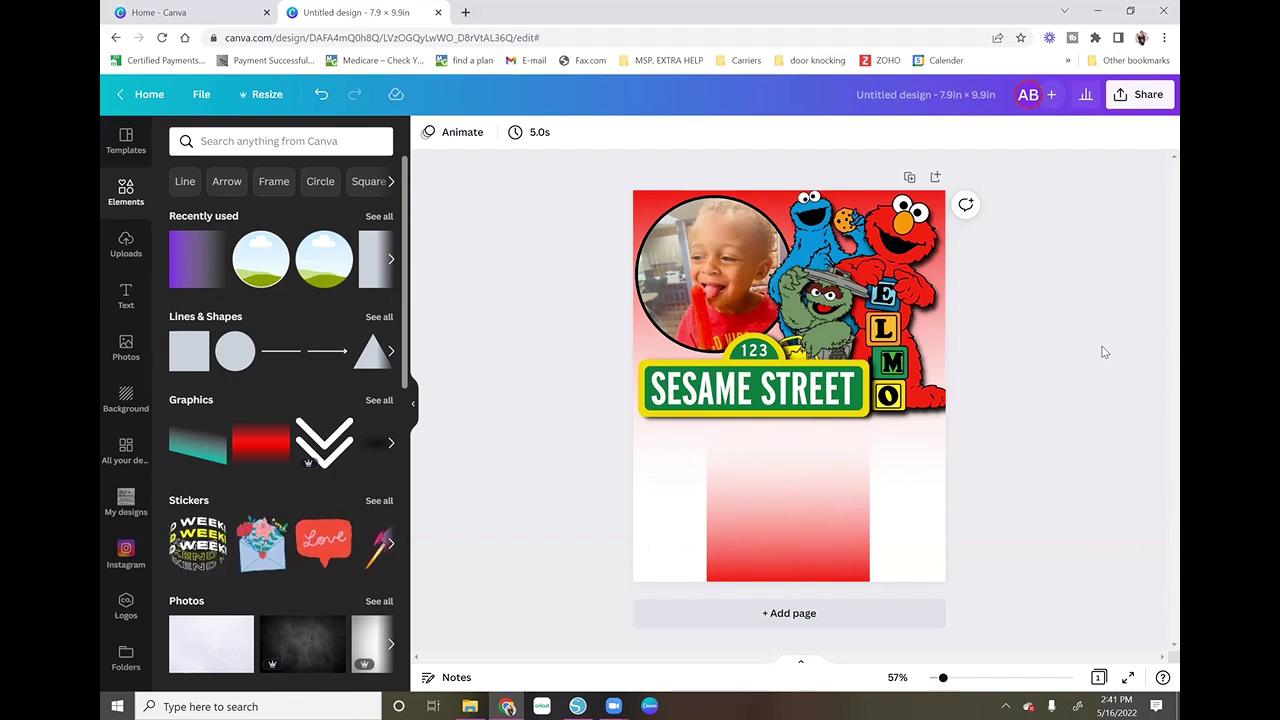
Download the design as a PNG at size 1
left_click(1150, 104)
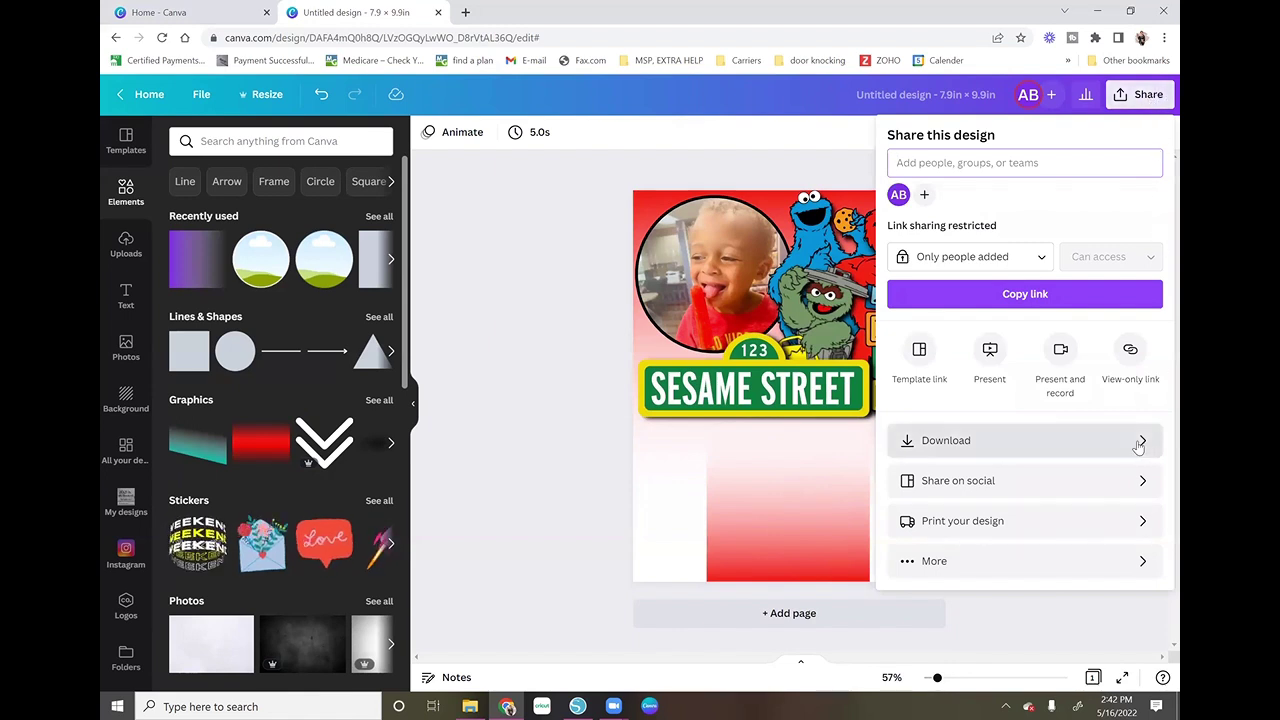
left_click(1138, 447)
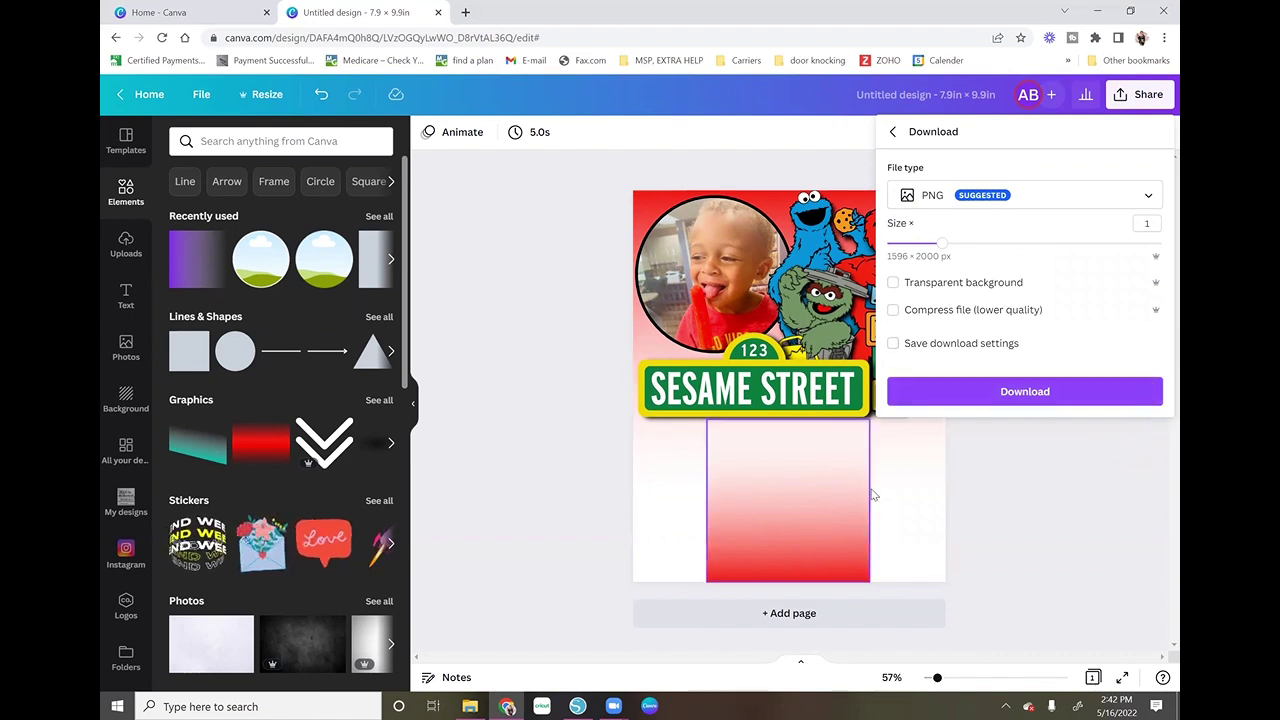
left_click(1086, 402)
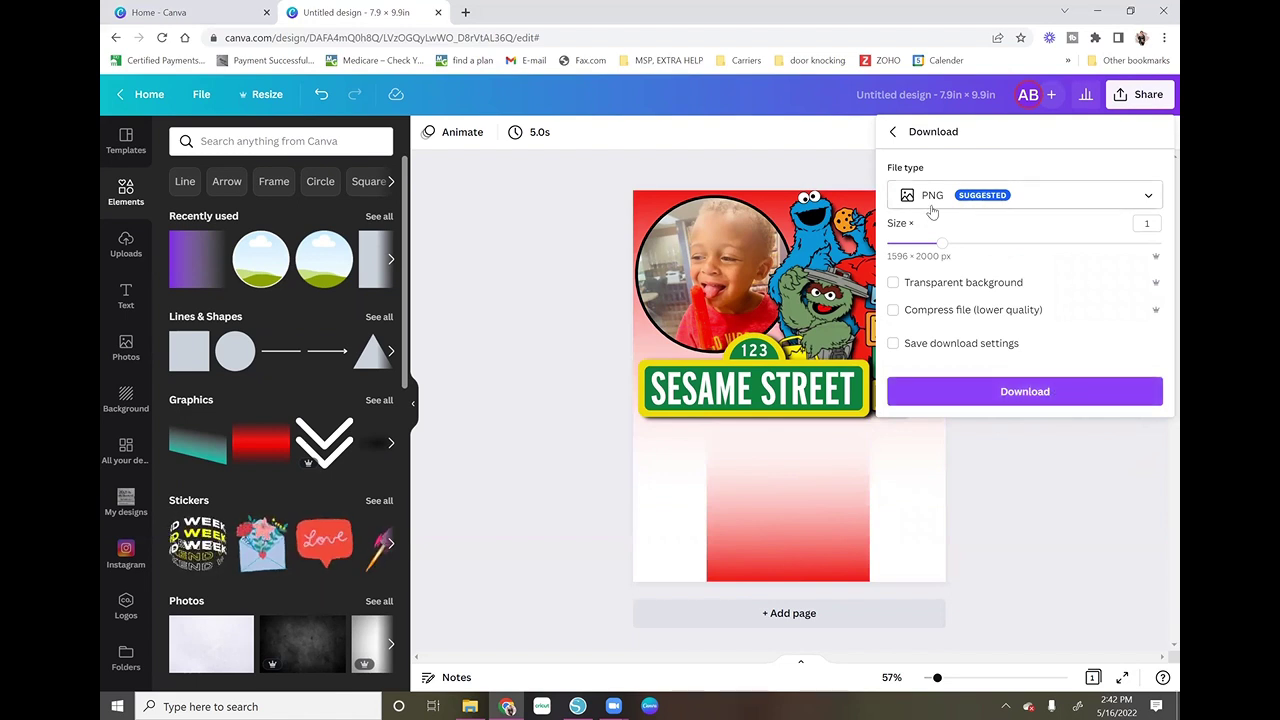
left_click(1050, 396)
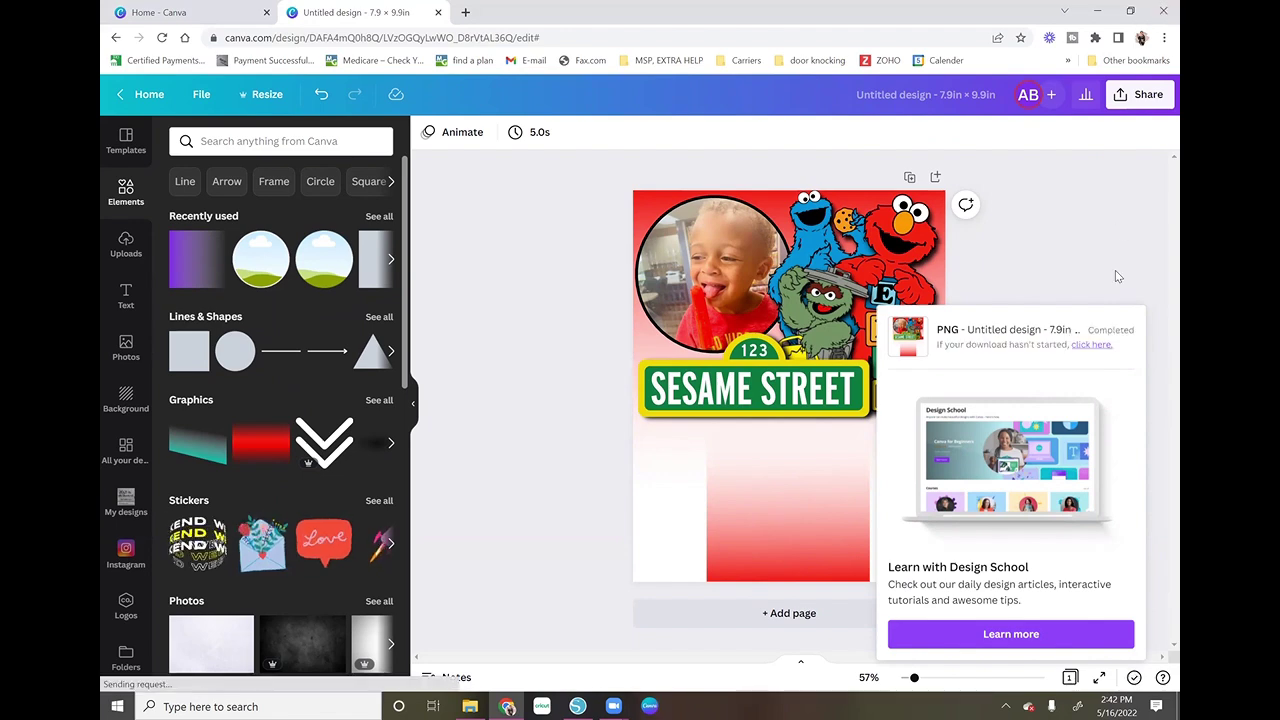
Shrink the browser window, uncover the desktop and copy the downloaded Untitled design (37).png onto it
left_click(1140, 12)
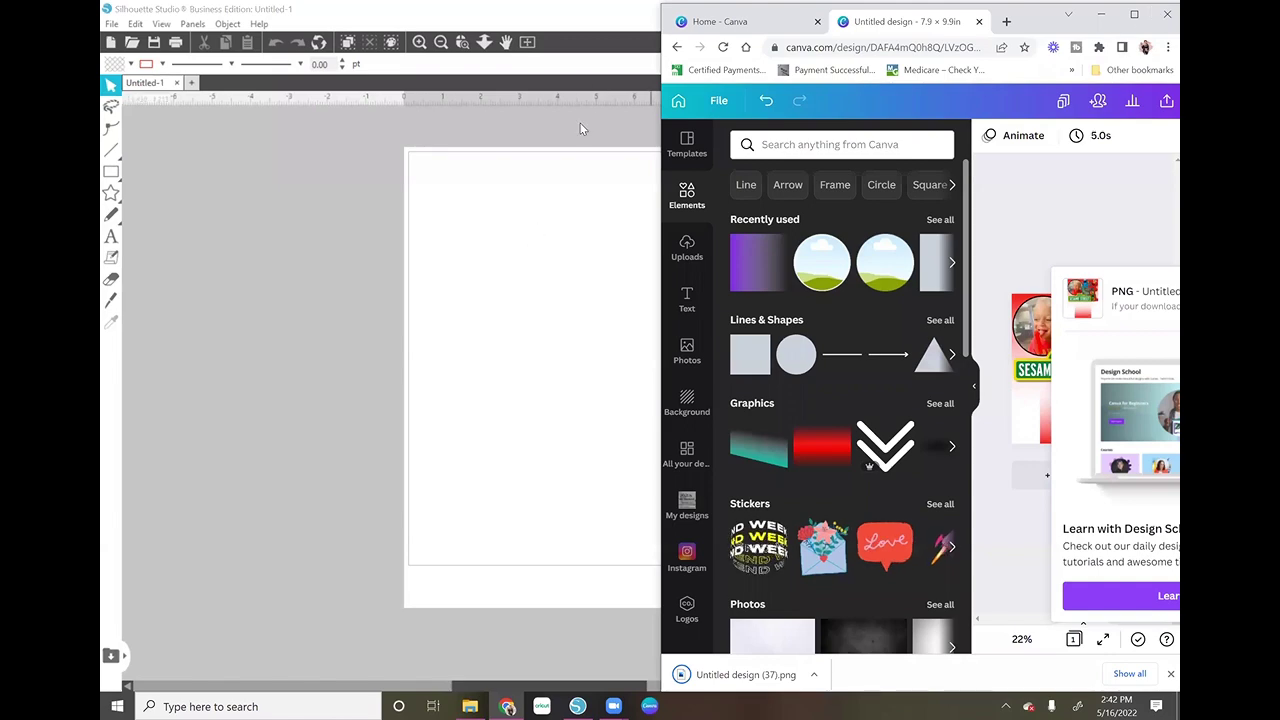
left_click(580, 128)
left_click(1100, 12)
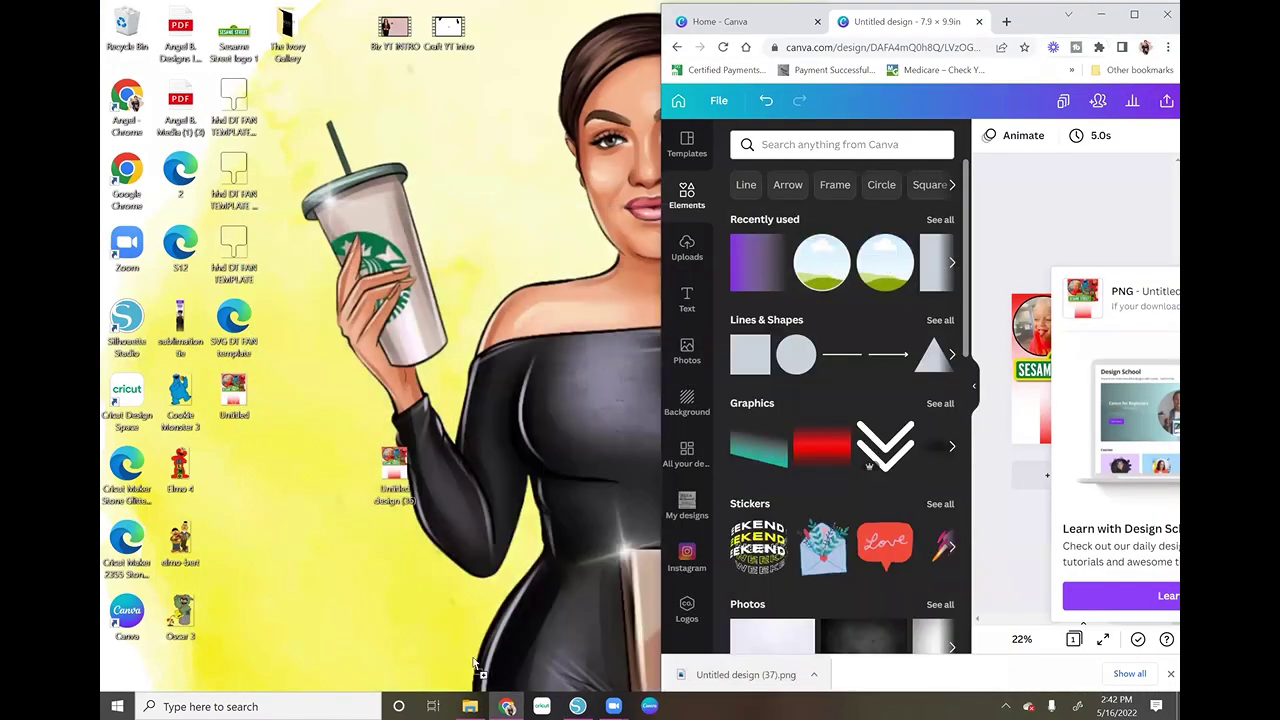
left_click_drag(730, 662, 423, 633)
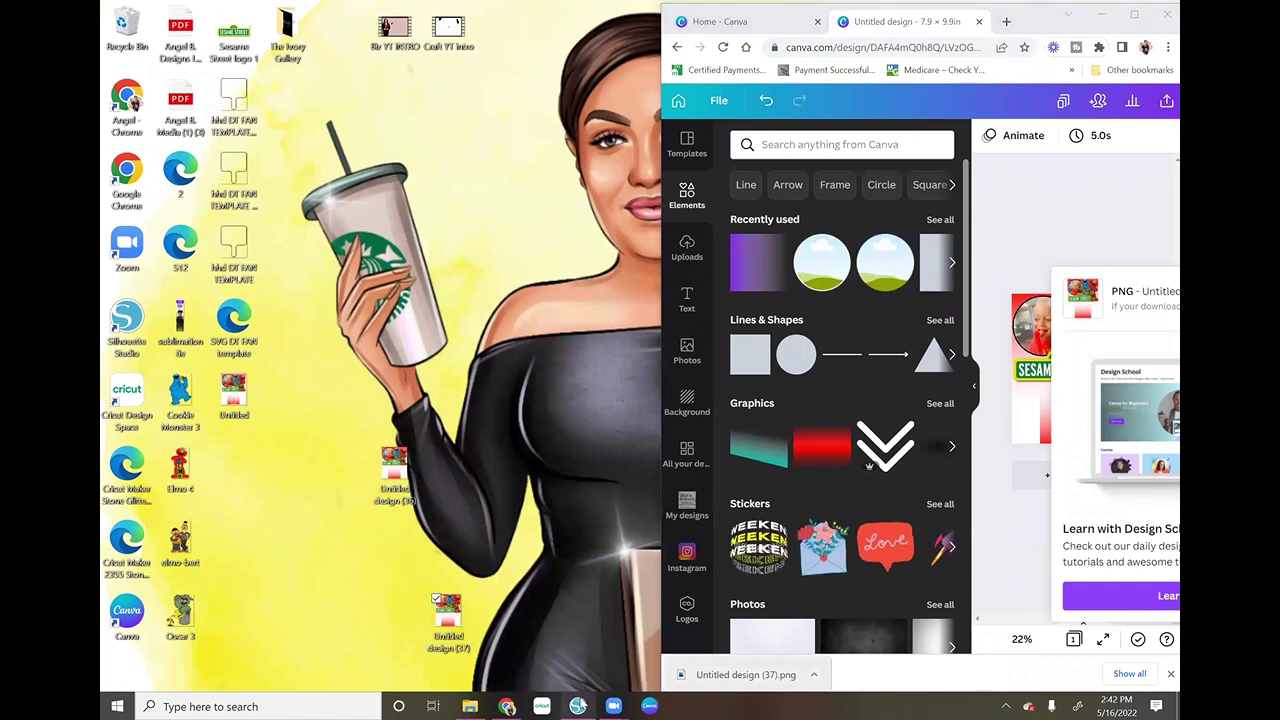
Switch to Silhouette Studio and discard all recovered auto-saved documents
left_click(577, 706)
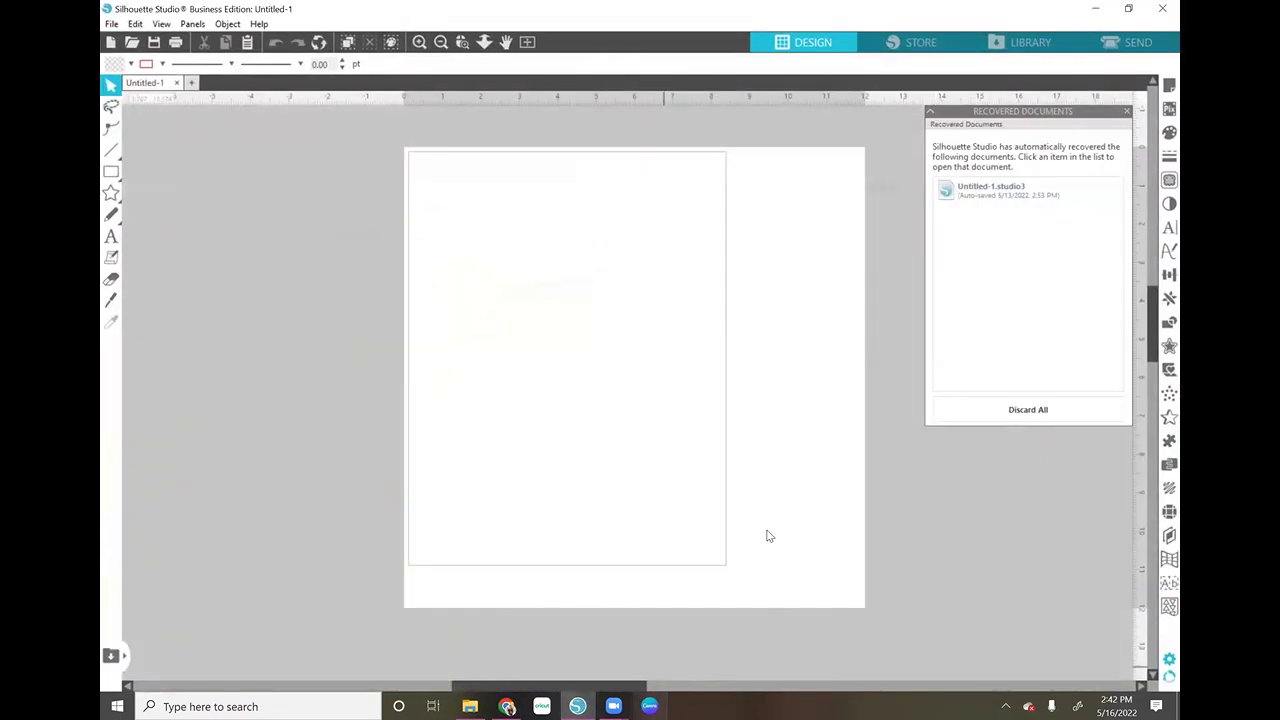
left_click(1092, 409)
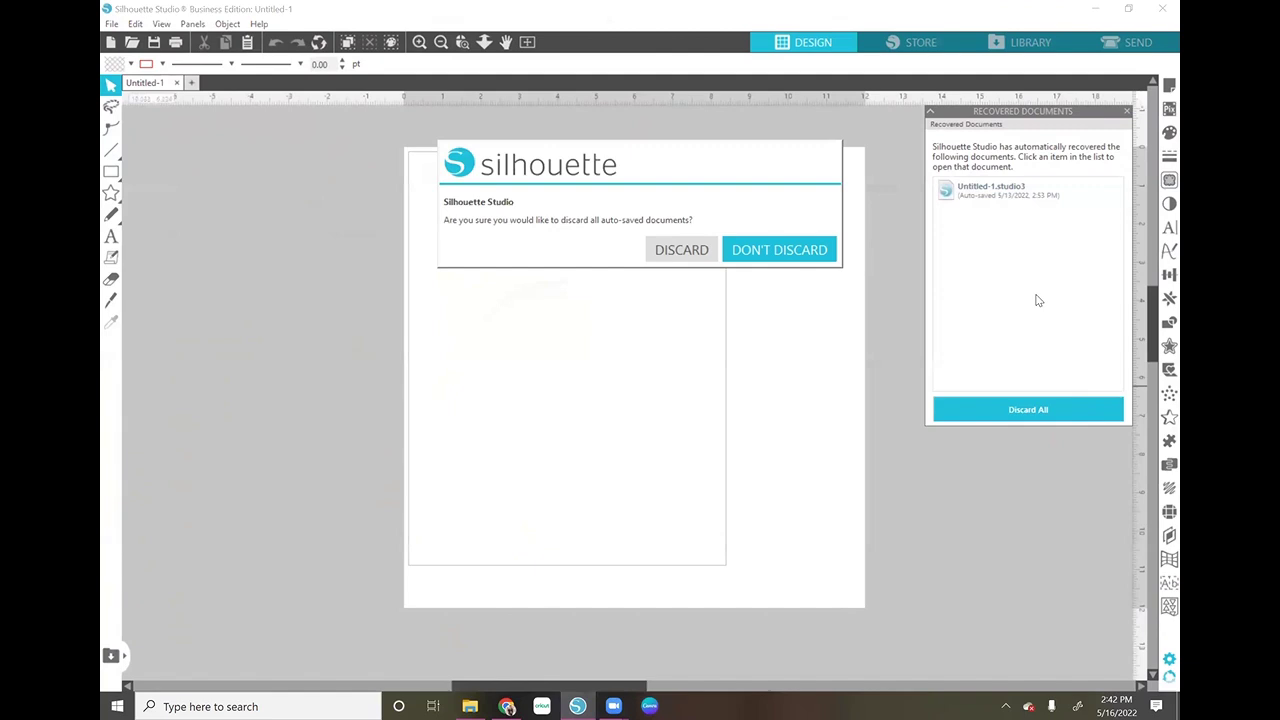
left_click(698, 254)
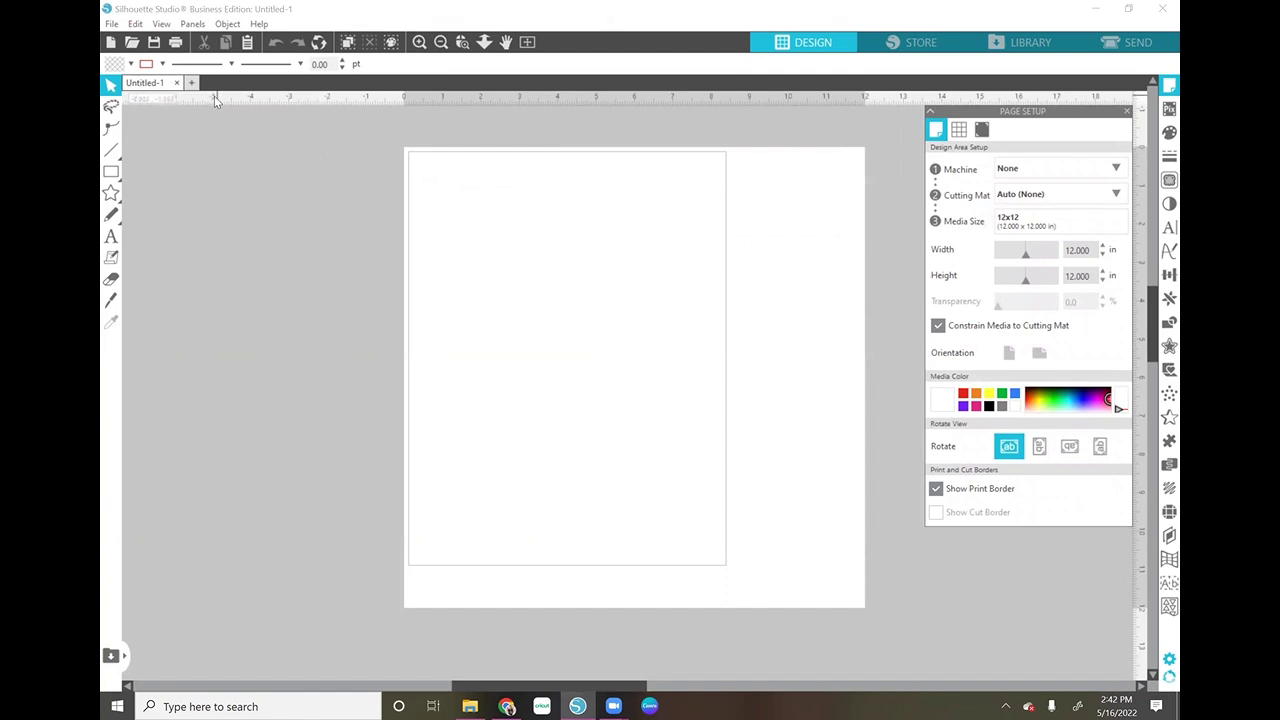
Merge the Untitled design (37) image from the Desktop into the blank document
left_click(108, 25)
left_click(112, 25)
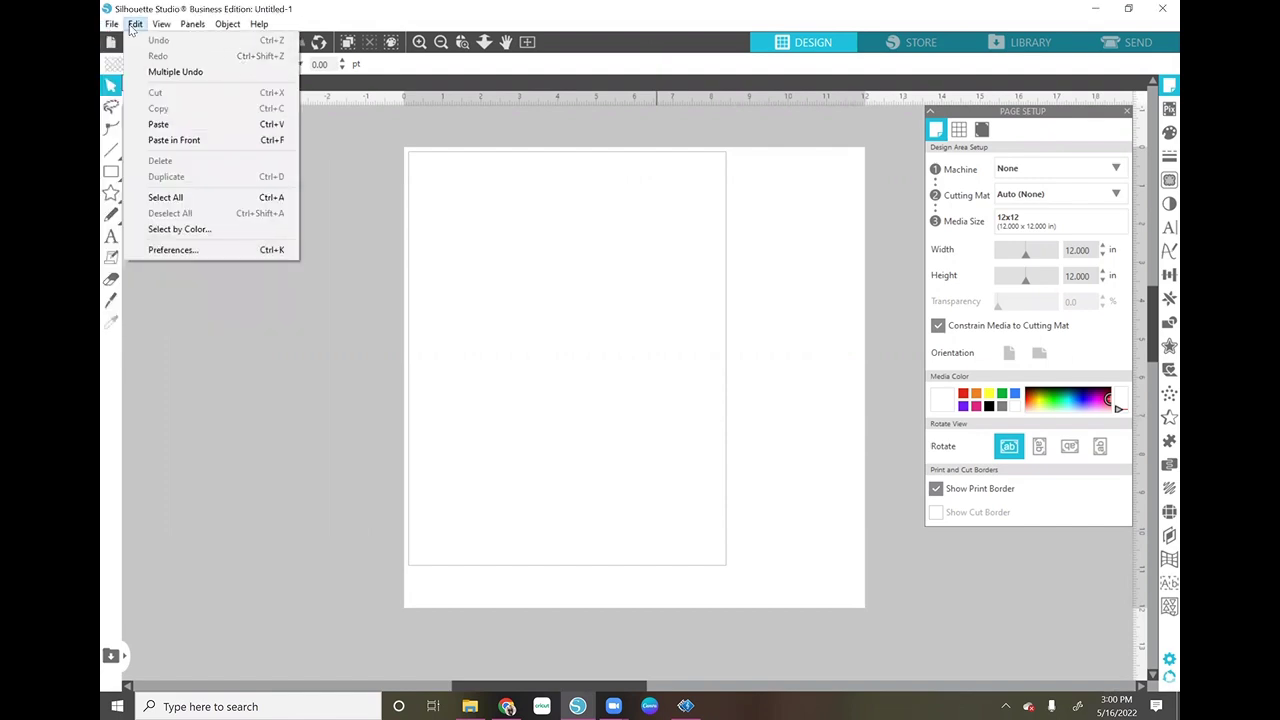
left_click(168, 124)
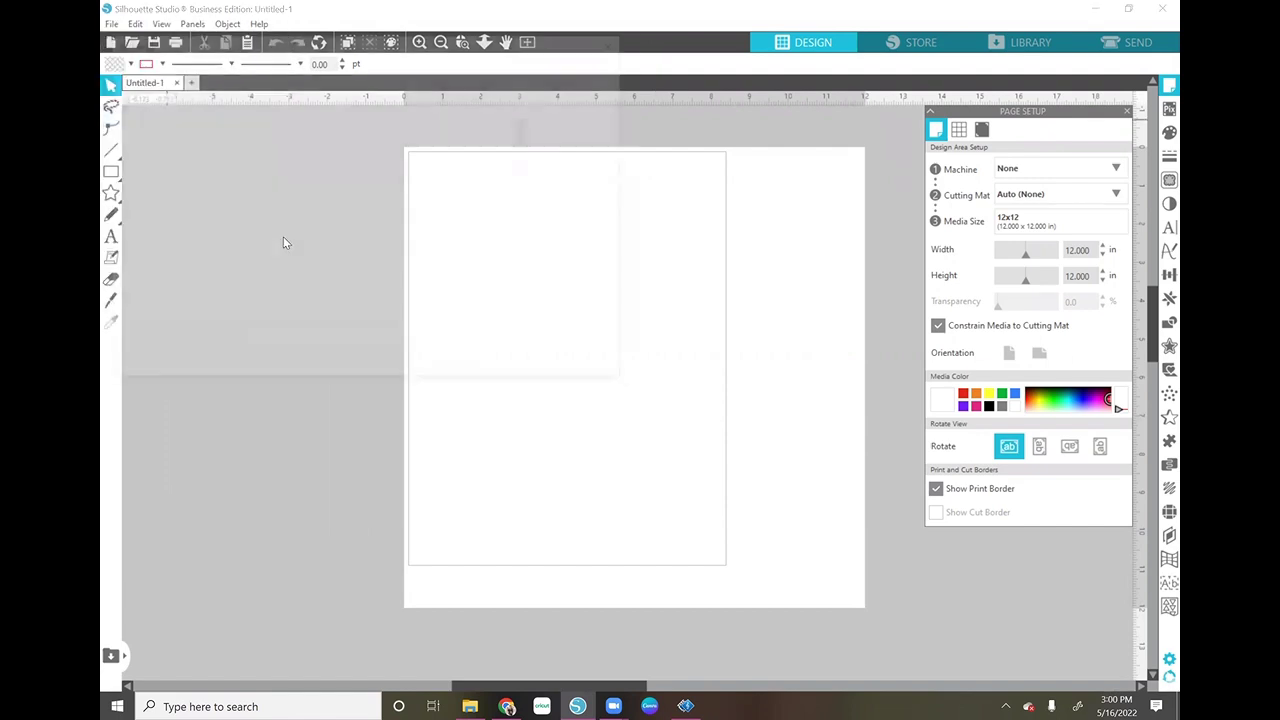
scroll(424, 262, "down", 5)
scroll(424, 258, "down", 5)
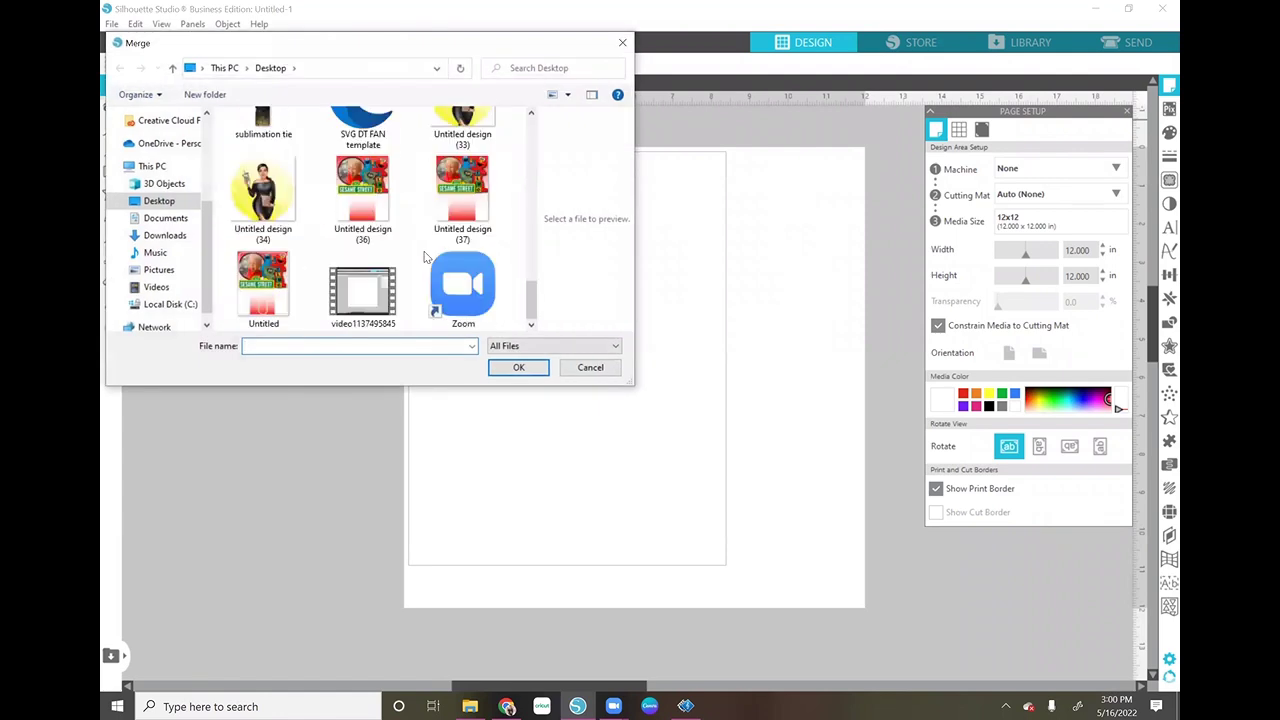
left_click(468, 220)
left_click(530, 367)
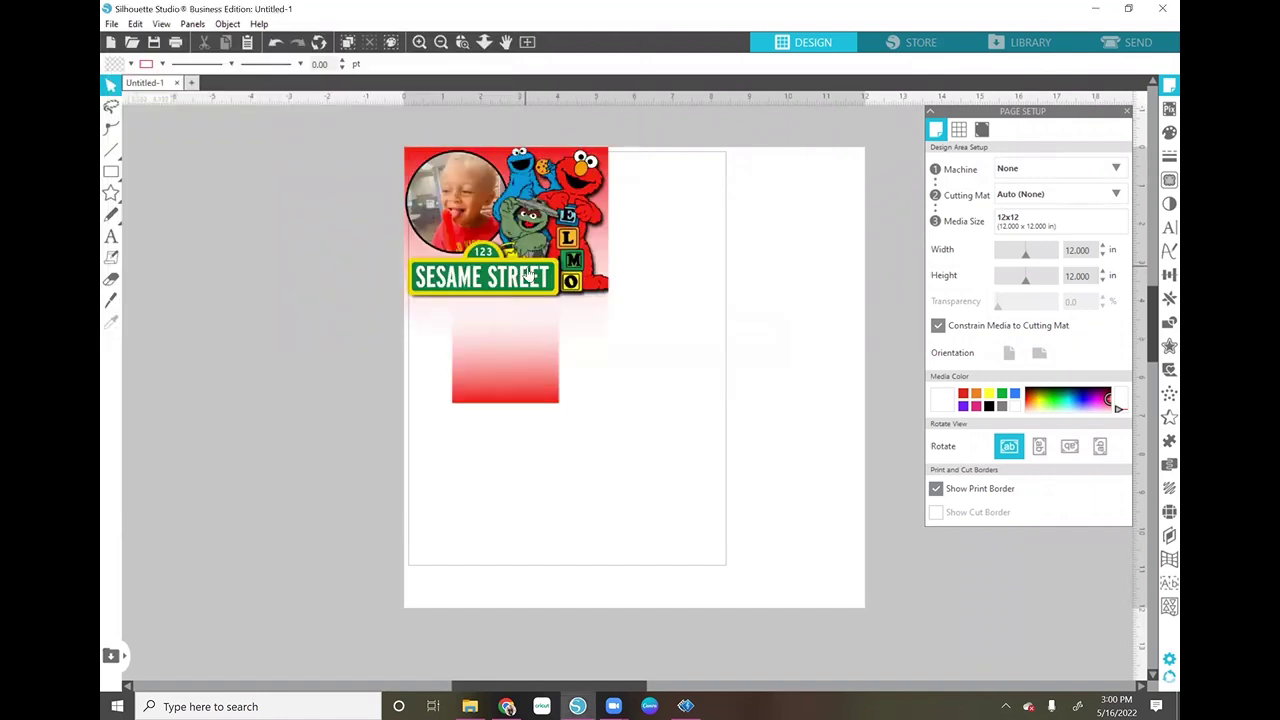
Merge the hhd DT FAN TEMPLATE file from the Desktop and shift the fan outline inside the print border
left_click(112, 24)
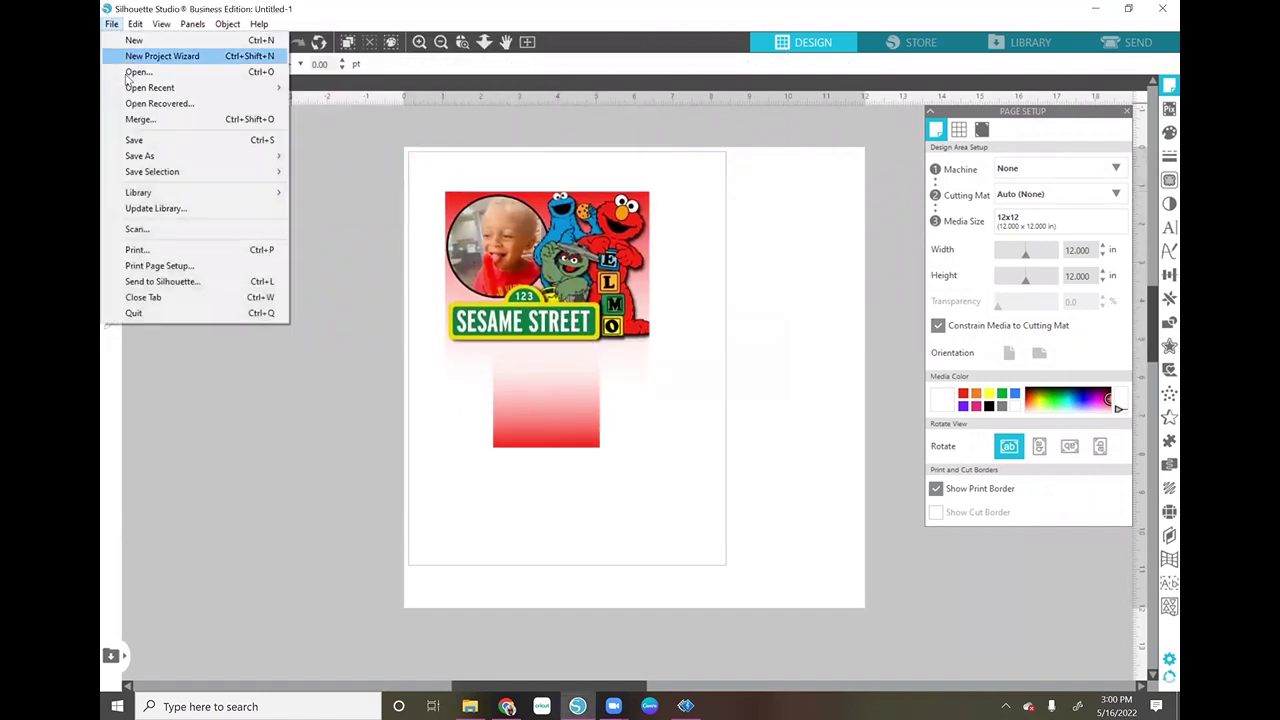
left_click(155, 120)
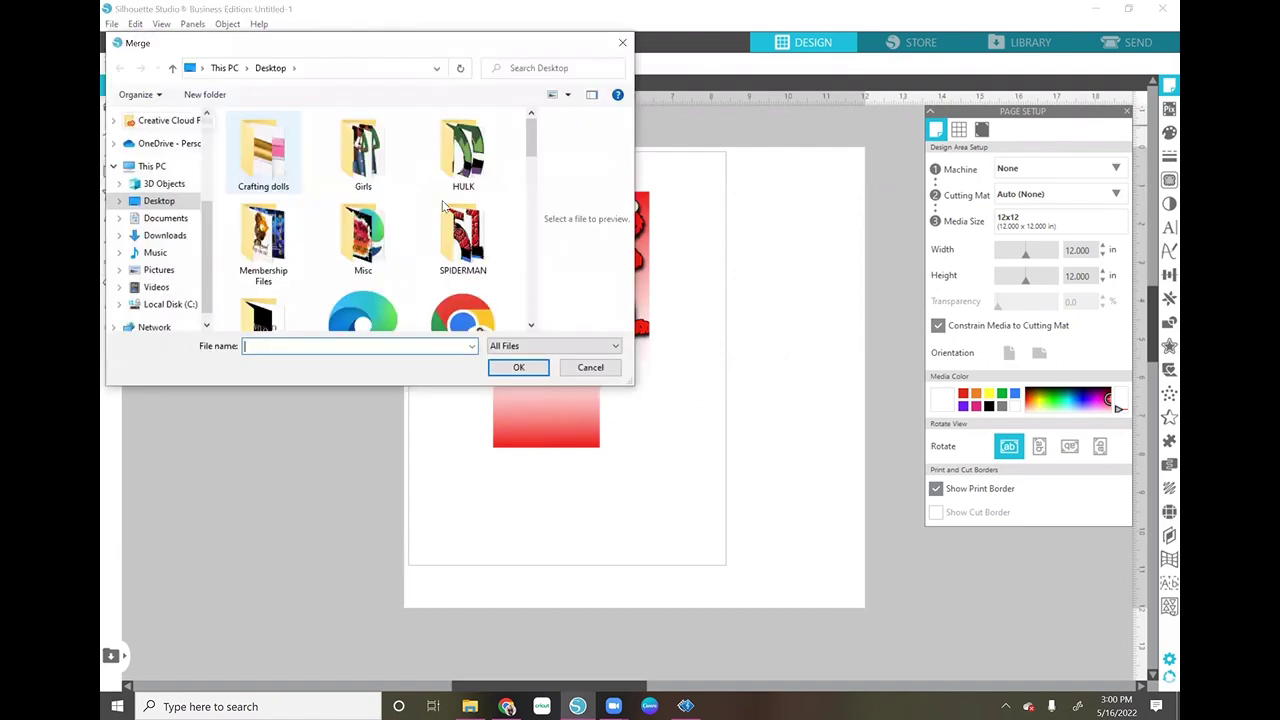
scroll(449, 207, "down", 3)
scroll(450, 213, "down", 10)
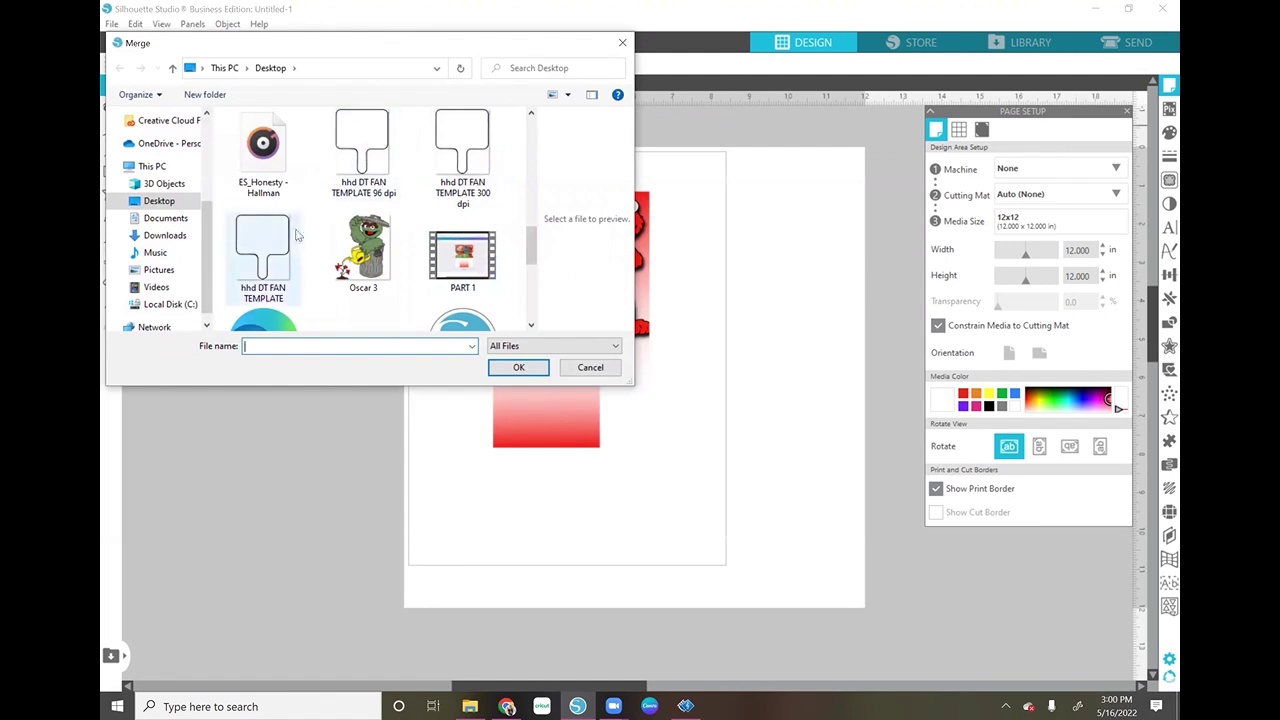
left_click(290, 260)
left_click(519, 367)
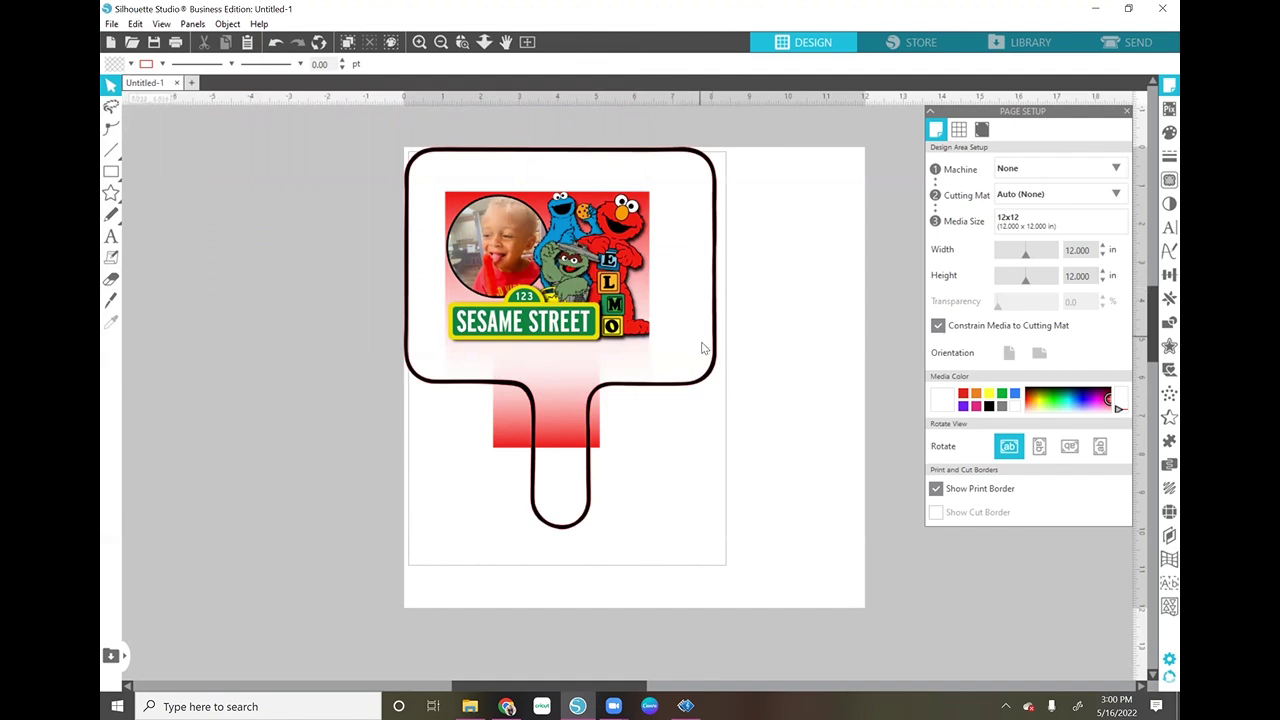
left_click_drag(431, 162, 437, 175)
left_click(400, 182)
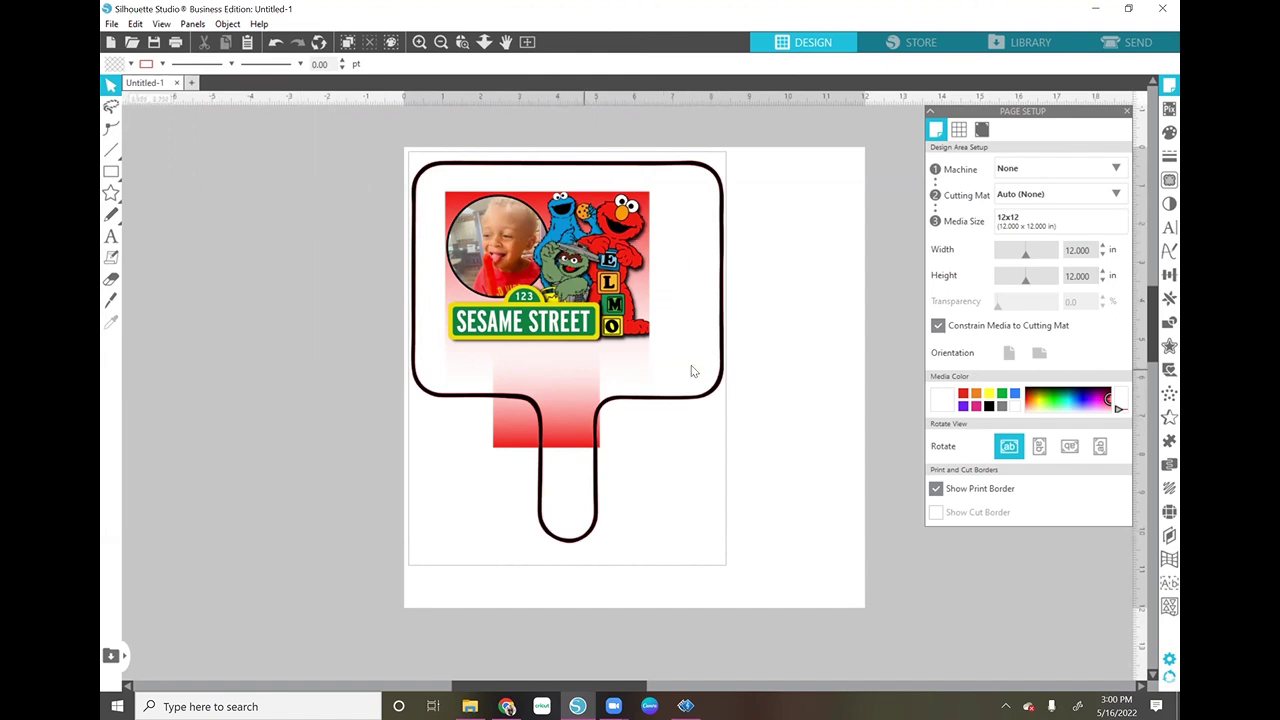
Align the design with the fan outline's top-left corner and enlarge it to about 8.10 × 10.15 in to cover the template
left_click_drag(536, 293, 501, 264)
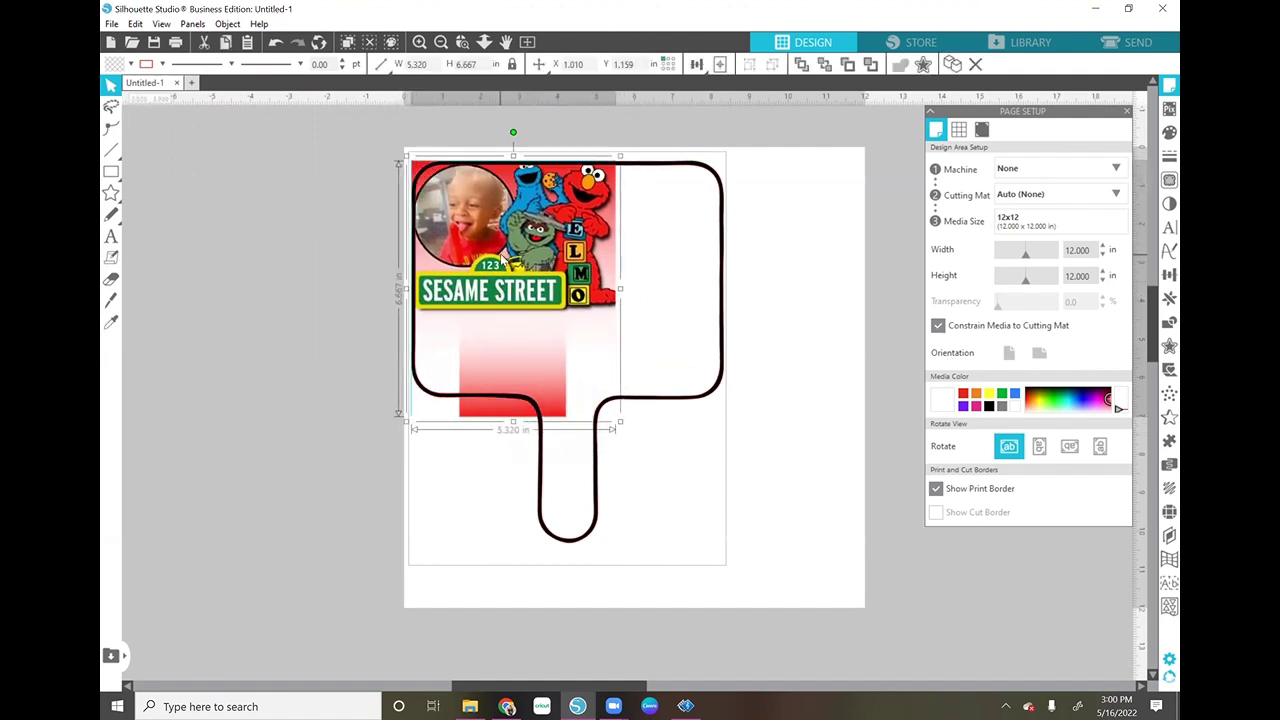
left_click_drag(621, 428, 732, 561)
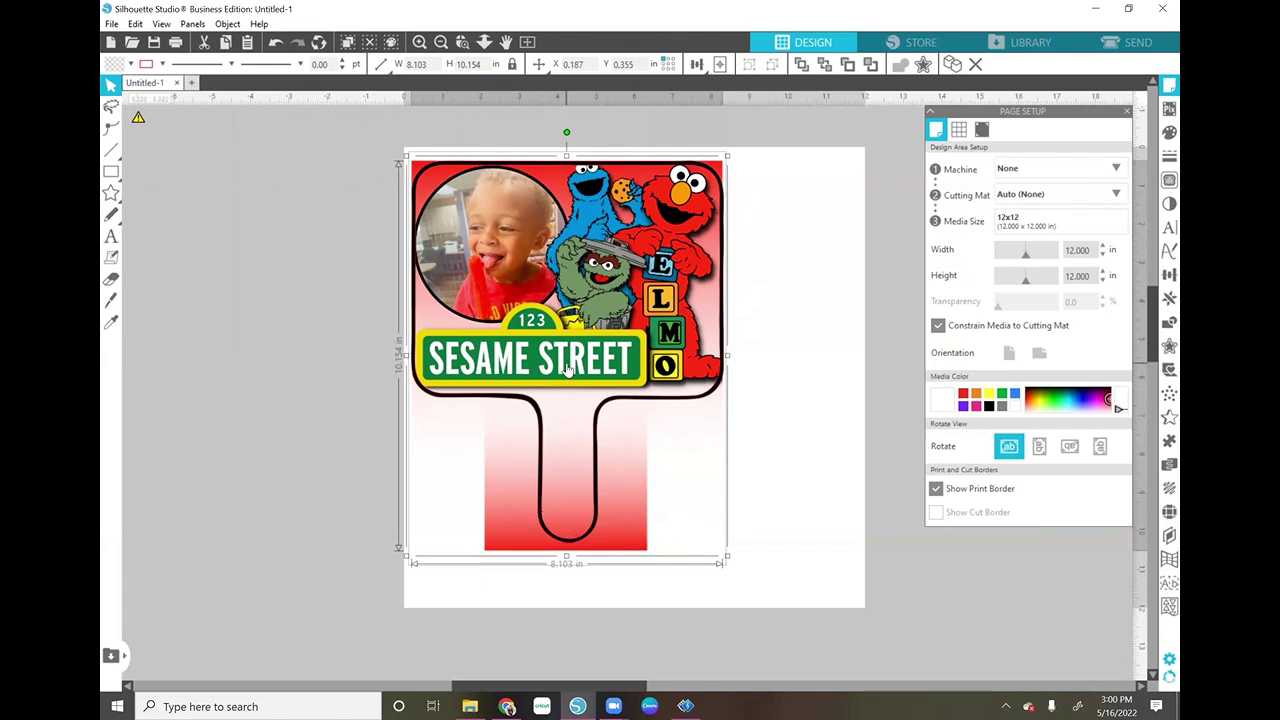
left_click(288, 309)
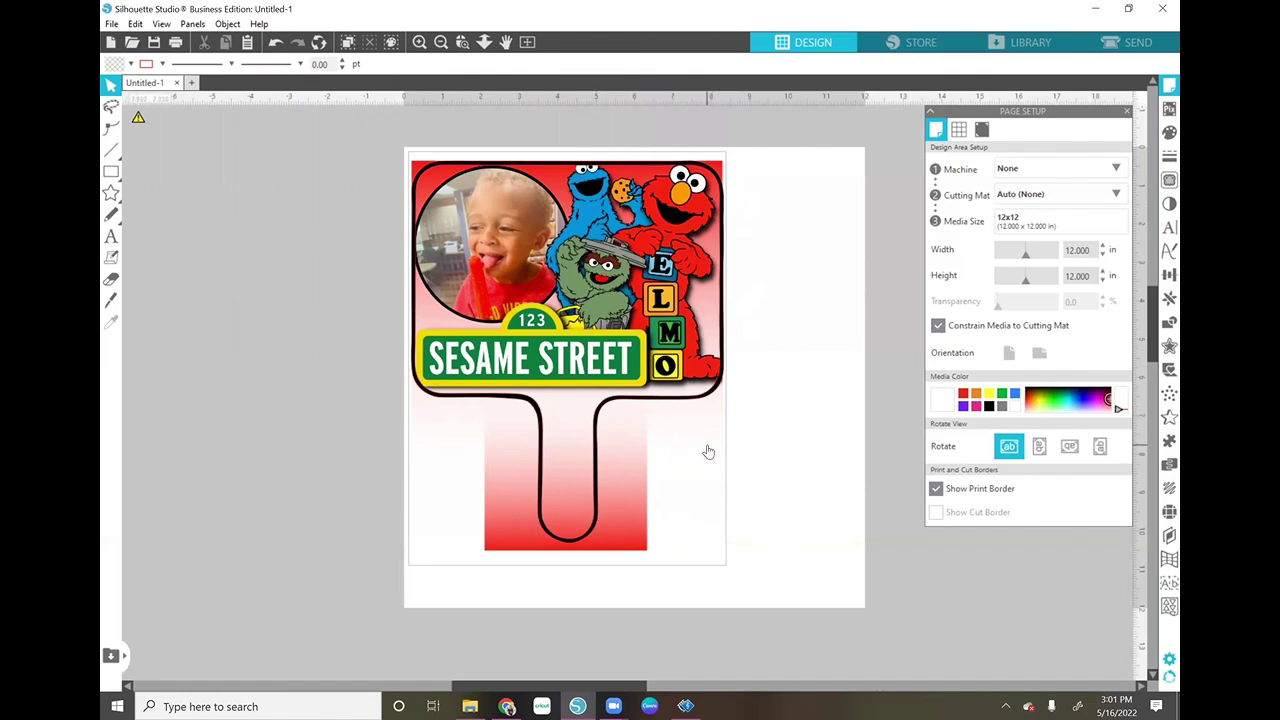
Move the fan outline off to the right of the print area and place the design back inside the print border
left_click_drag(727, 446, 589, 481)
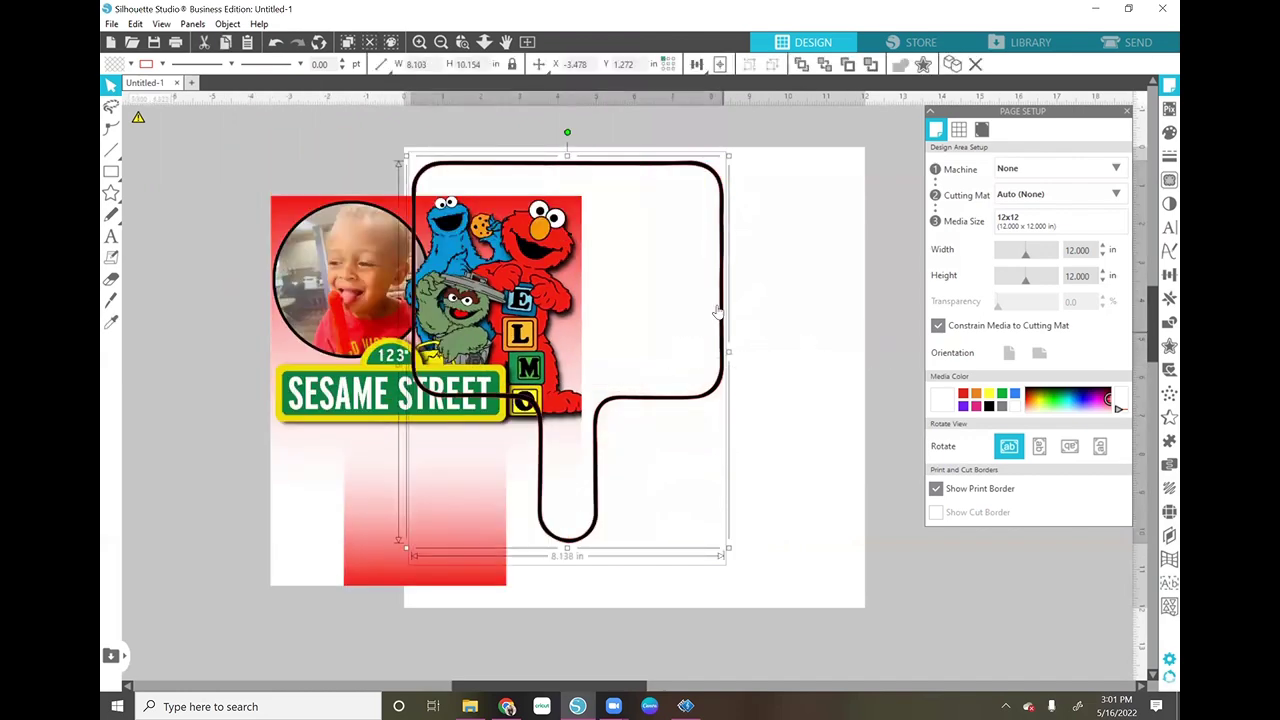
left_click_drag(720, 305, 1050, 342)
left_click_drag(491, 327, 632, 289)
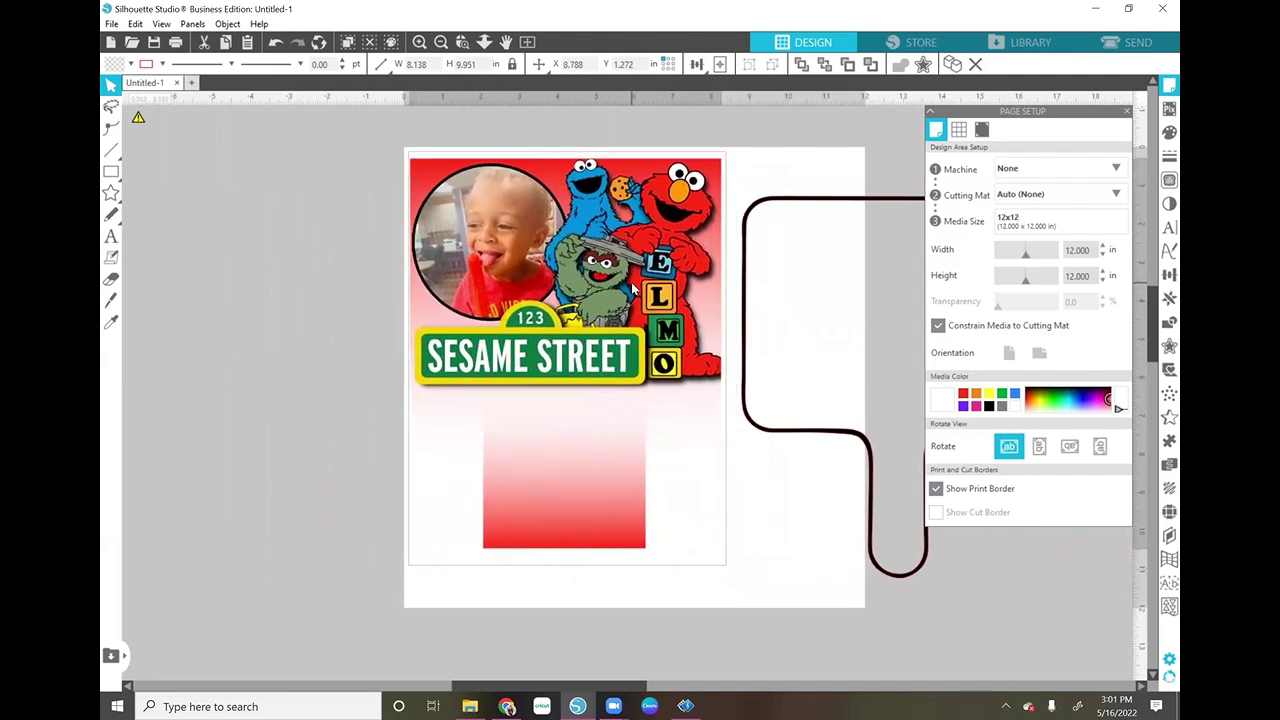
key("Escape")
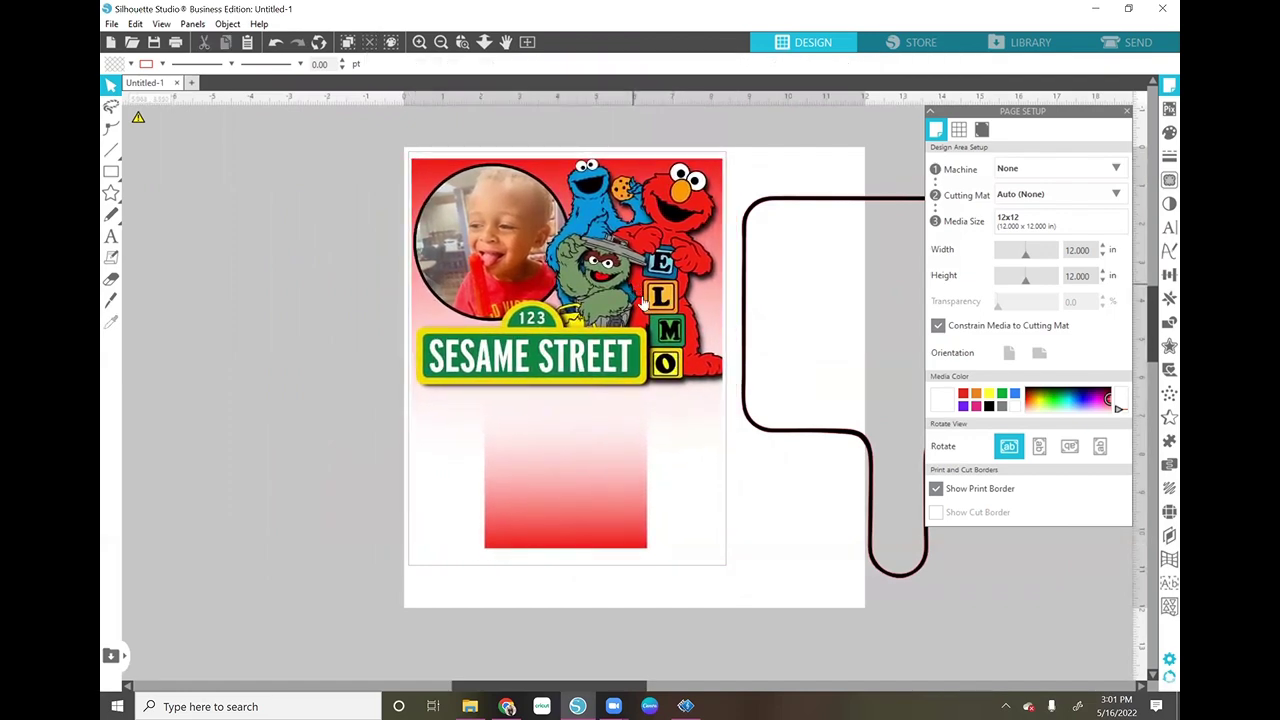
Move the fan outline farther away from the Sesame Street design, outside the print border
key("ctrl+a")
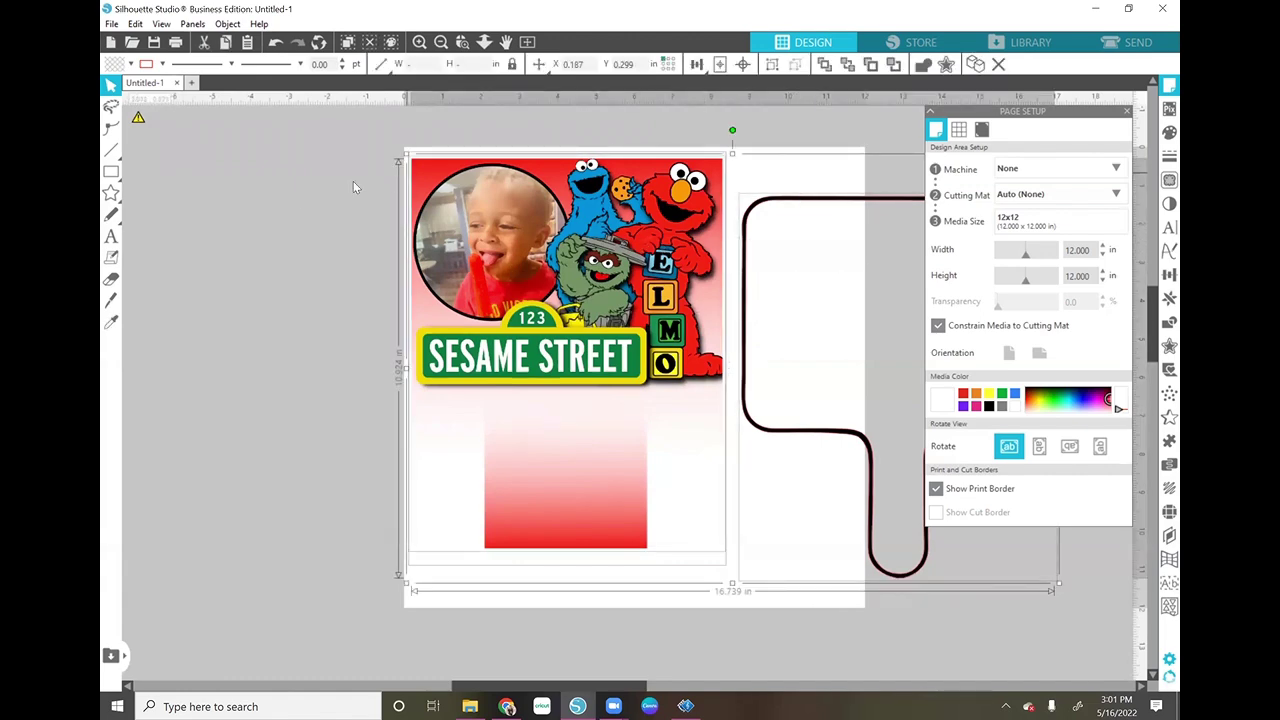
key("Escape")
left_click_drag(798, 201, 862, 218)
left_click(289, 269)
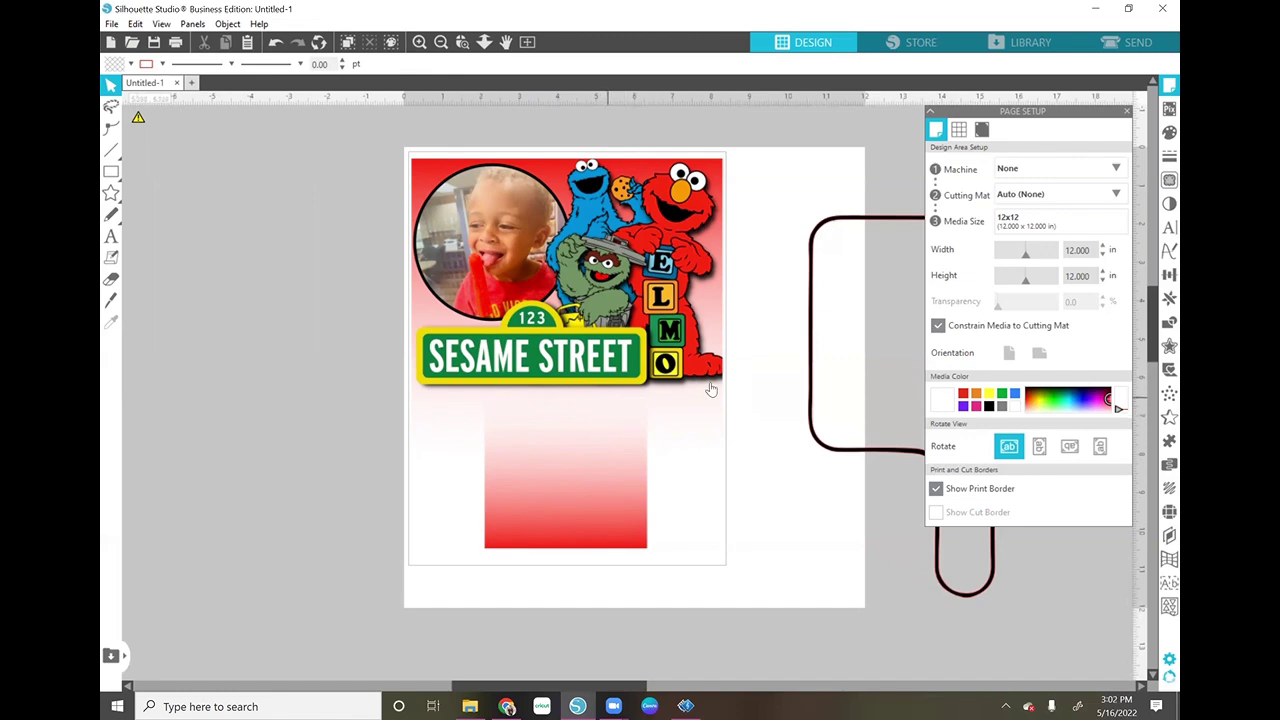
Place the fan outline over the Sesame Street design and subtract it from the artwork
left_click_drag(812, 362, 410, 304)
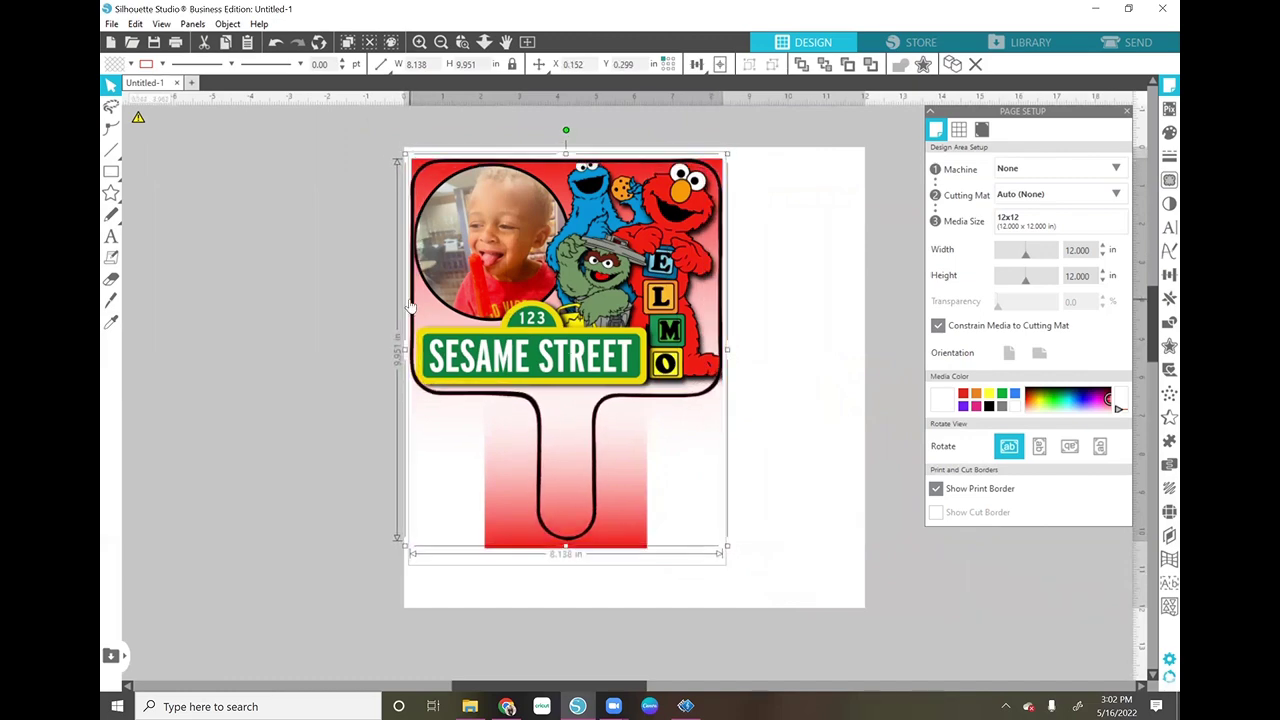
left_click(340, 316)
left_click_drag(280, 346, 505, 278)
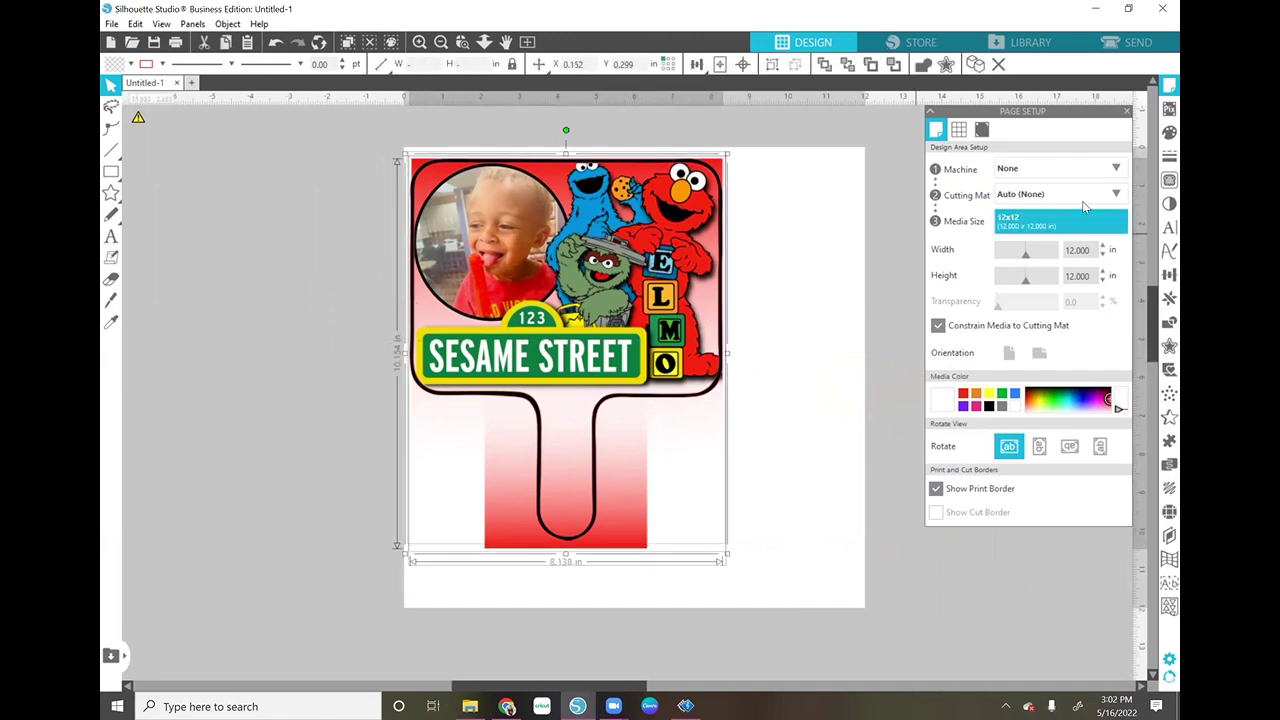
left_click(1163, 322)
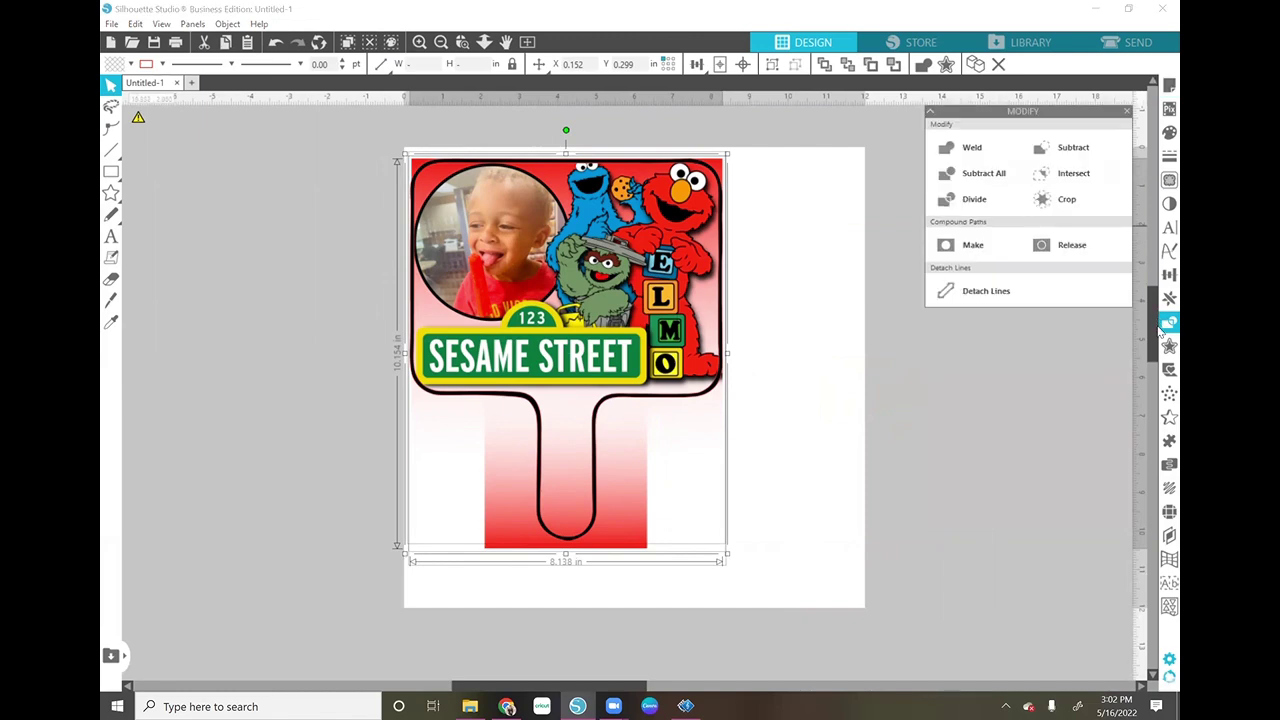
left_click(1075, 148)
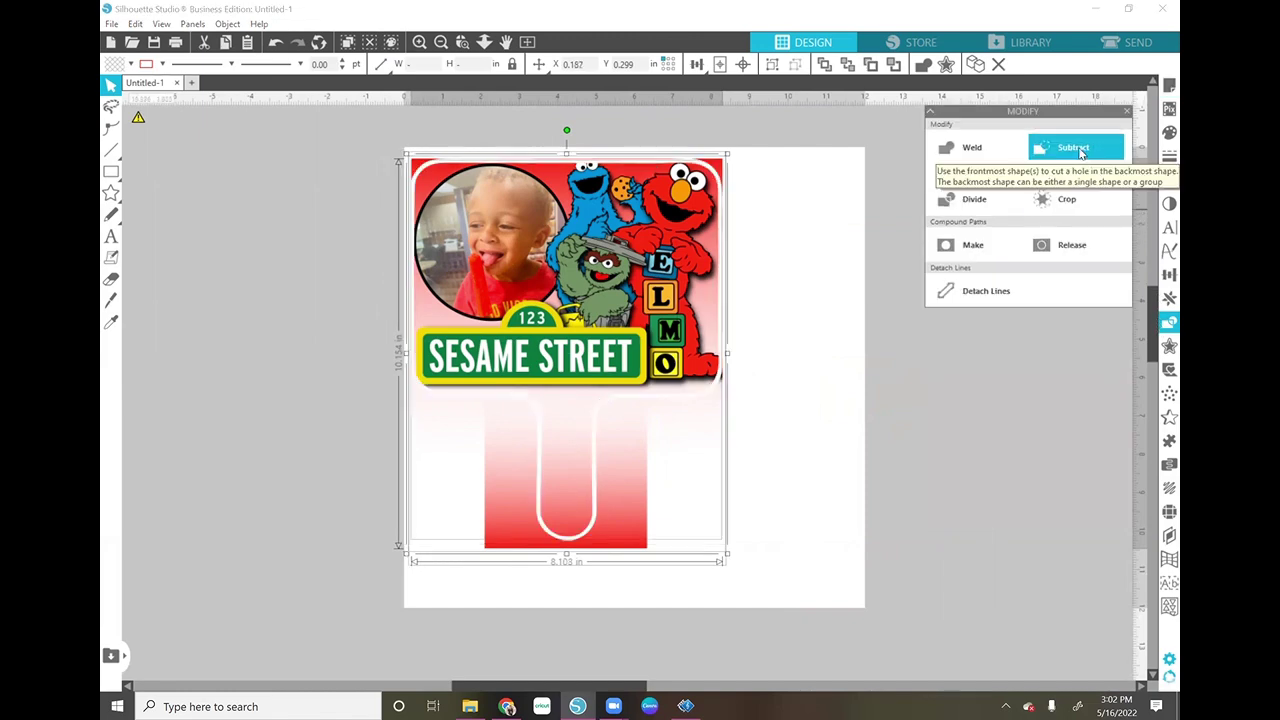
Separate the fan-shaped artwork from the leftover background, delete the leftover, and place the fan back inside the print border
left_click(972, 425)
left_click_drag(498, 272, 982, 377)
left_click(757, 519)
left_click(620, 478)
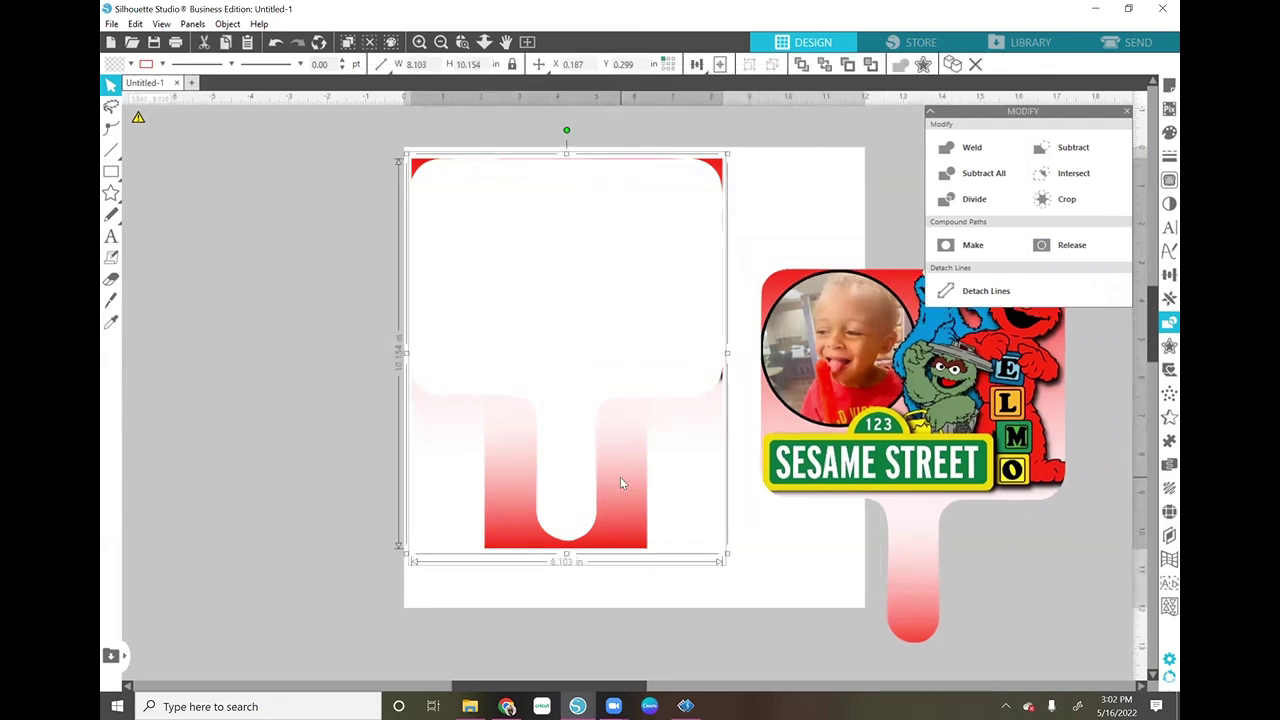
key("Delete")
left_click_drag(896, 418, 595, 317)
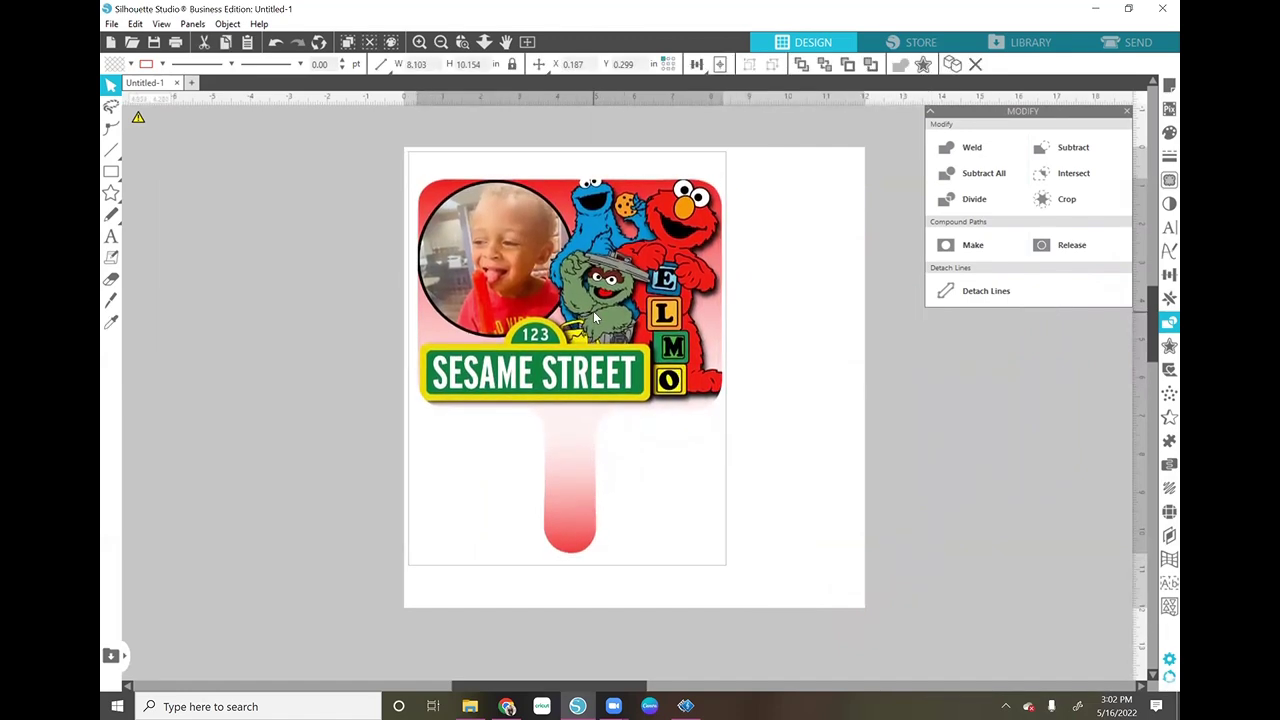
key("Escape")
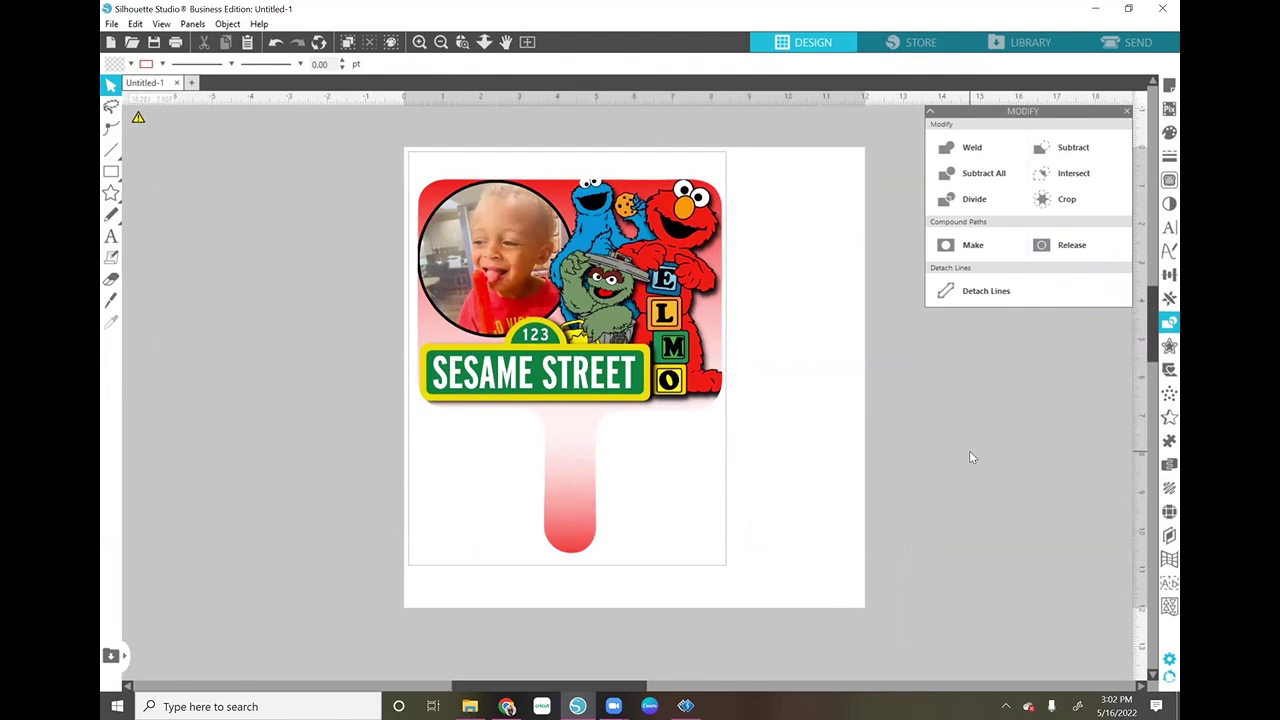